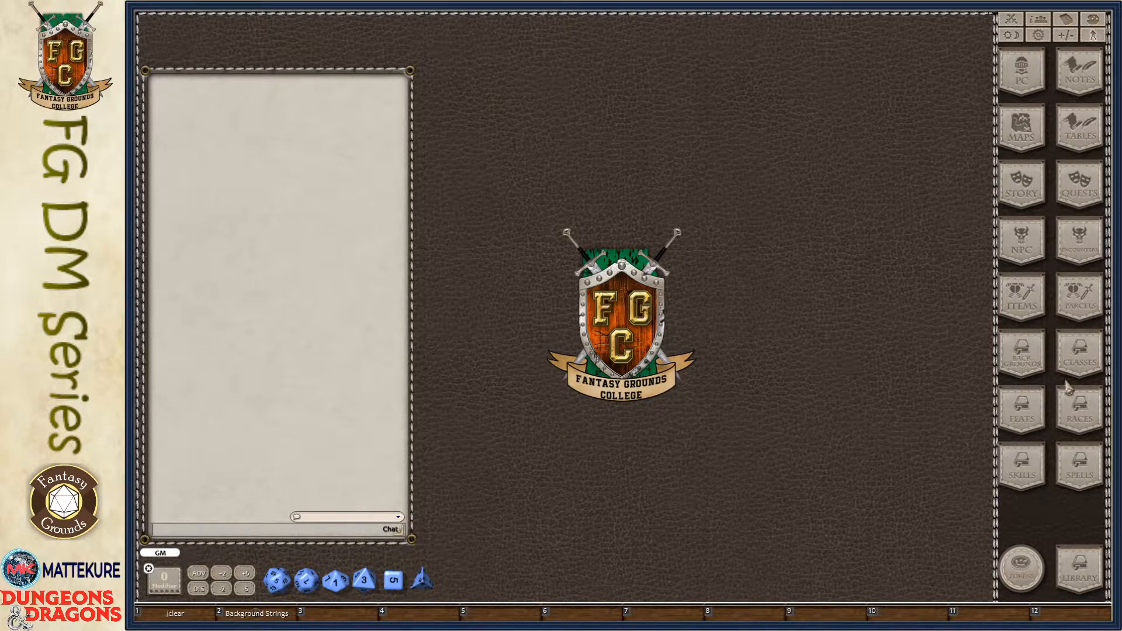
- Open the campaign's backgrounds list and create a new background record
{"action": "left_click", "coordinate": [1032, 367]}
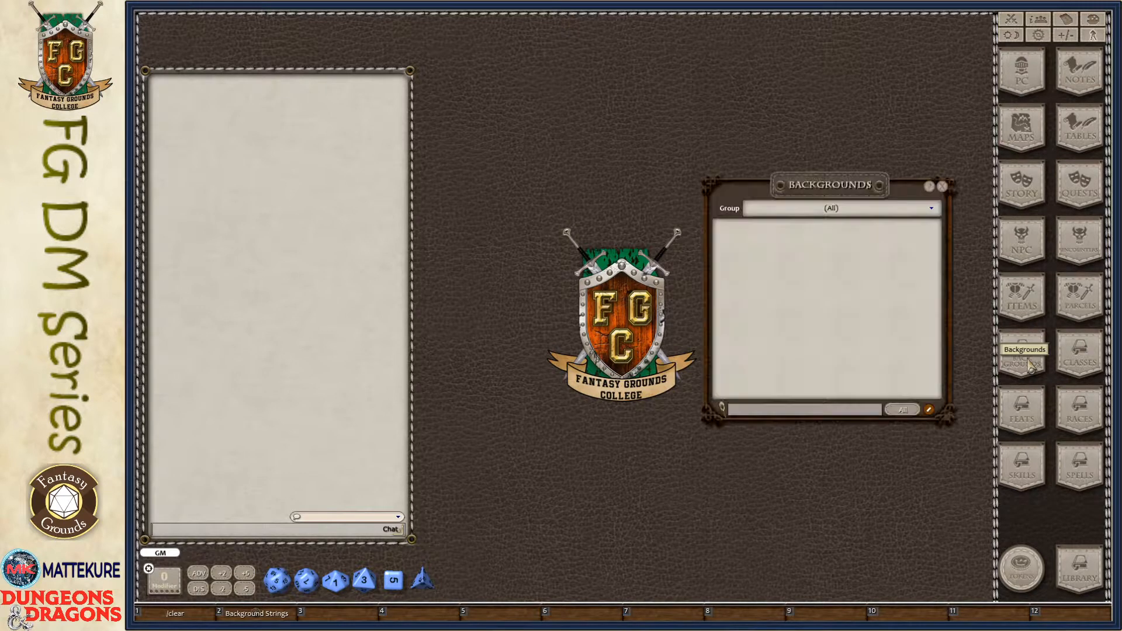
{"action": "left_click_drag", "start_coordinate": [820, 340], "coordinate": [594, 272]}
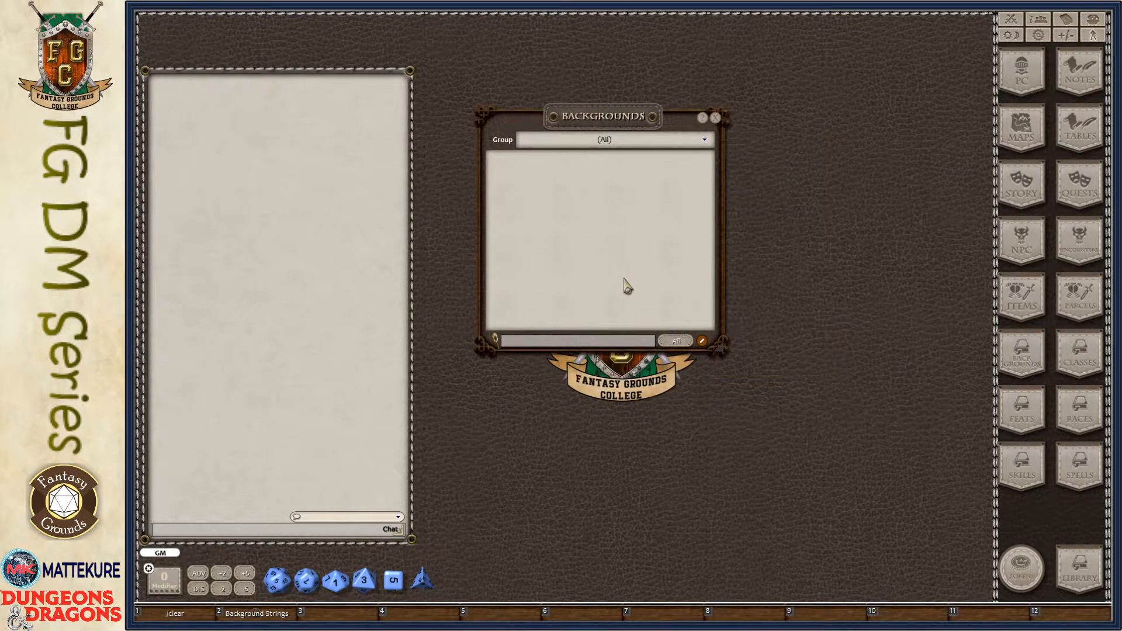
{"action": "right_click", "coordinate": [565, 206]}
{"action": "left_click", "coordinate": [574, 251]}
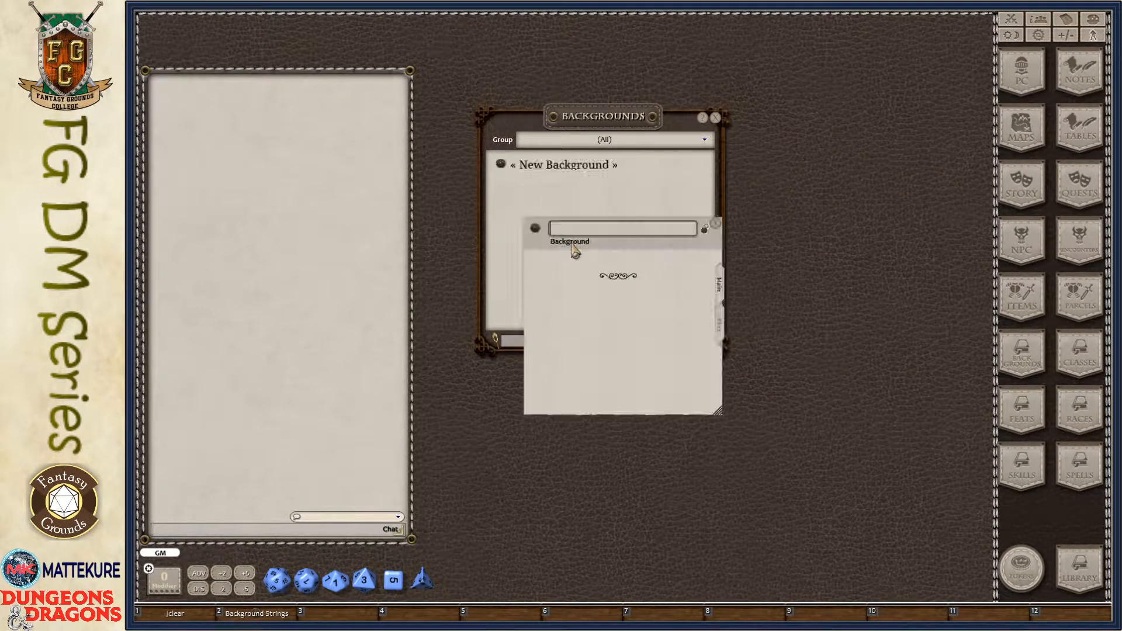
- Close the backgrounds list, and move and enlarge the window of the new background record
{"action": "left_click", "coordinate": [715, 118]}
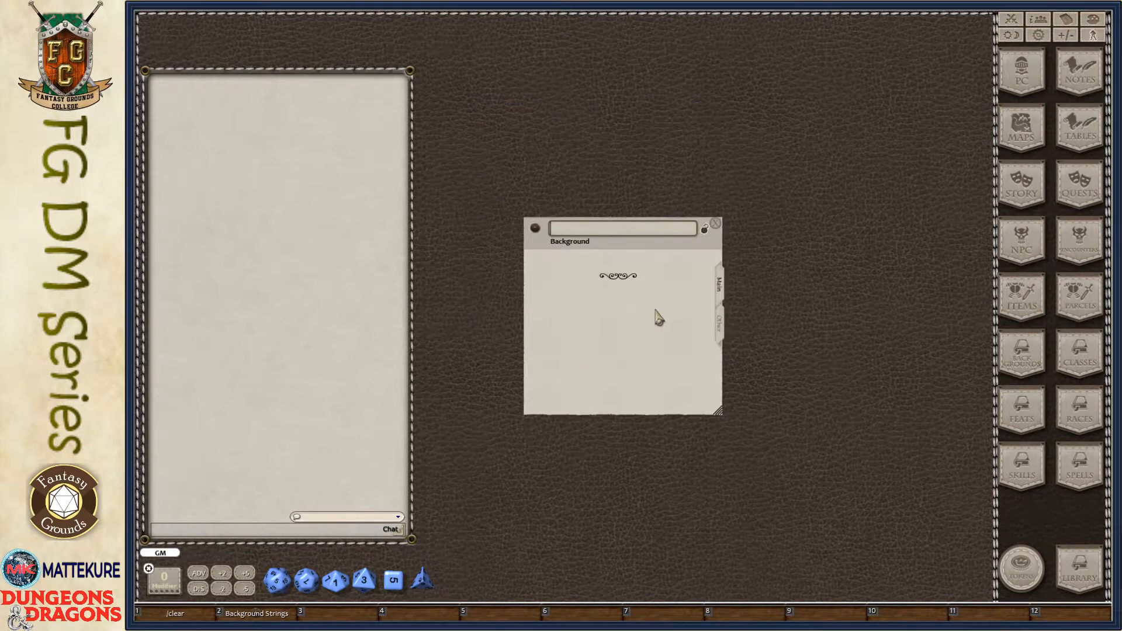
{"action": "left_click_drag", "start_coordinate": [656, 318], "coordinate": [629, 201]}
{"action": "left_click_drag", "start_coordinate": [695, 305], "coordinate": [851, 450]}
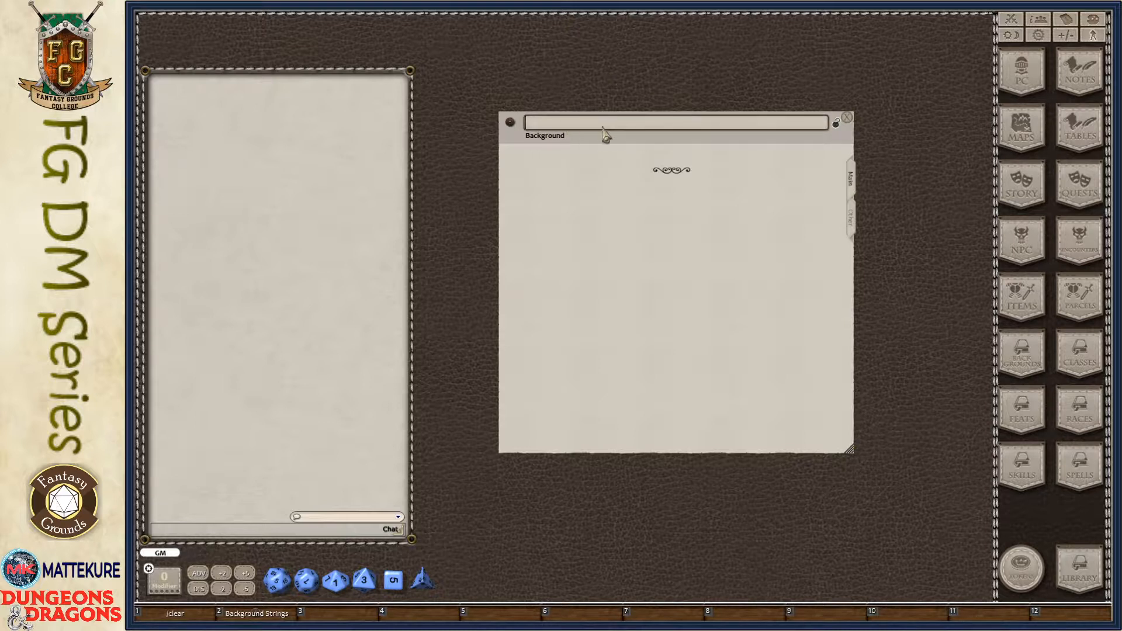
- Examine the new background's main description page and its page of skills, languages, tools, equipment and features
{"action": "left_click", "coordinate": [648, 156]}
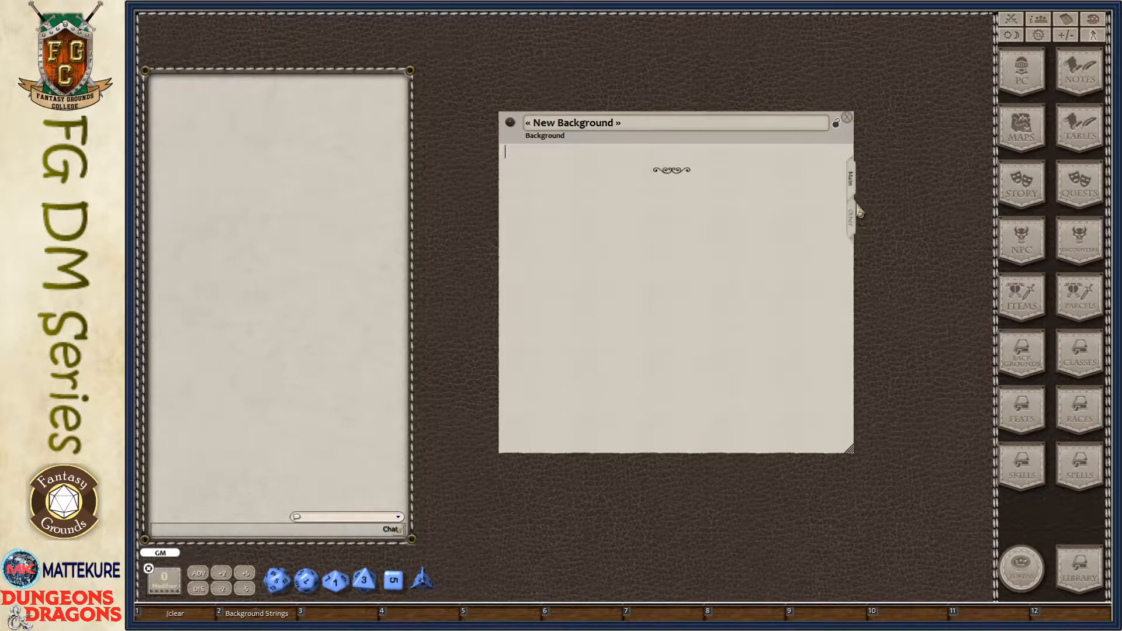
{"action": "left_click", "coordinate": [852, 226]}
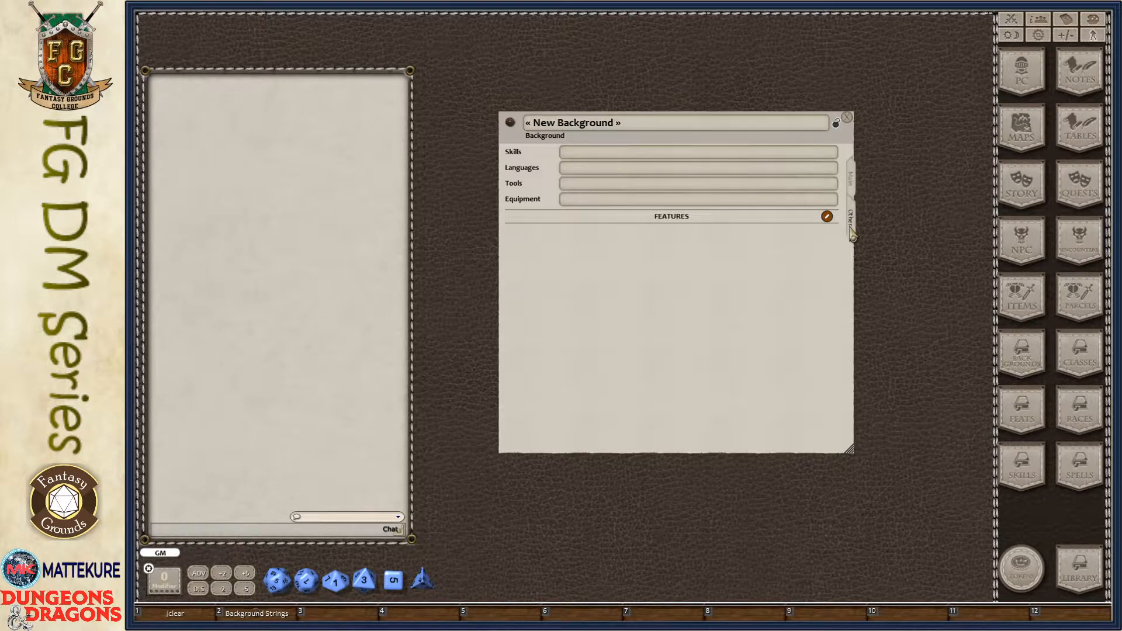
{"action": "left_click", "coordinate": [852, 182]}
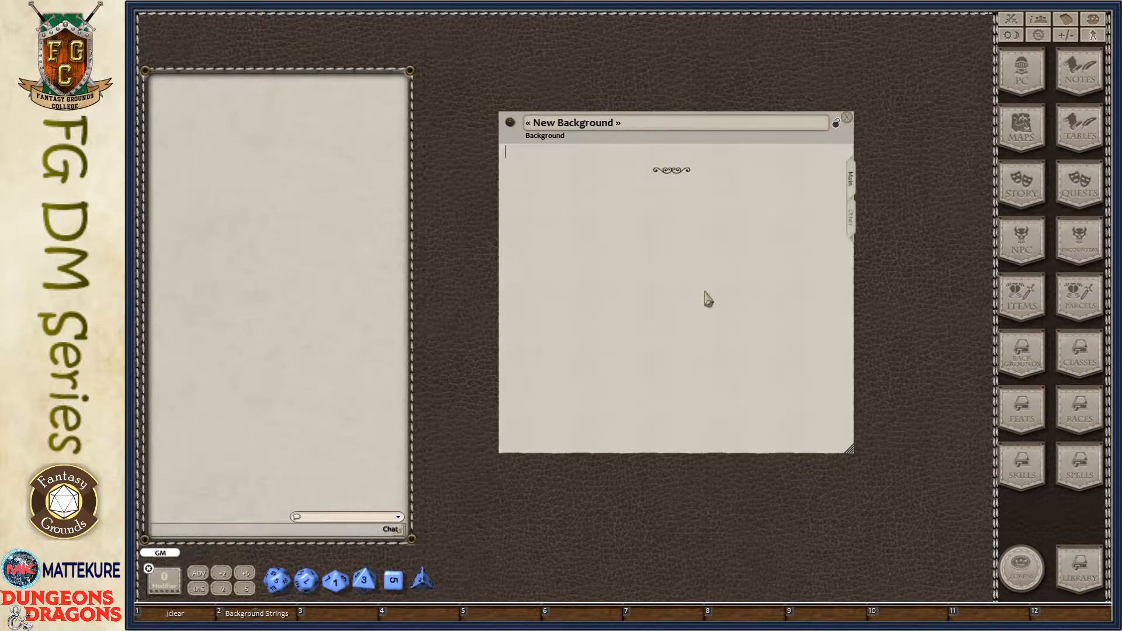
{"action": "left_click", "coordinate": [853, 225]}
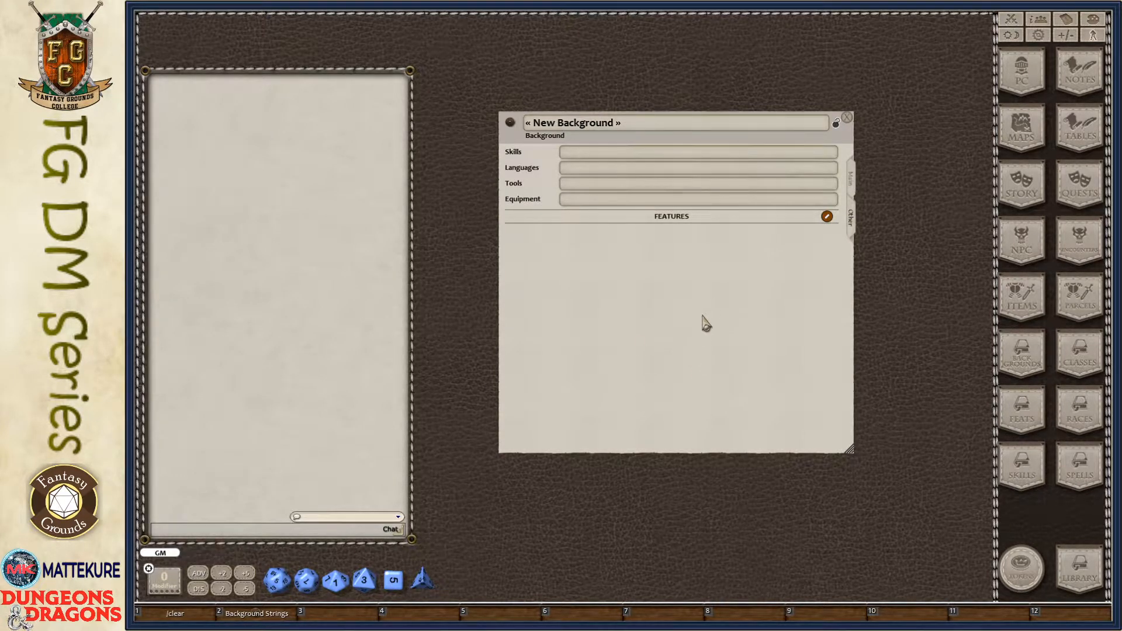
{"action": "left_click", "coordinate": [851, 182]}
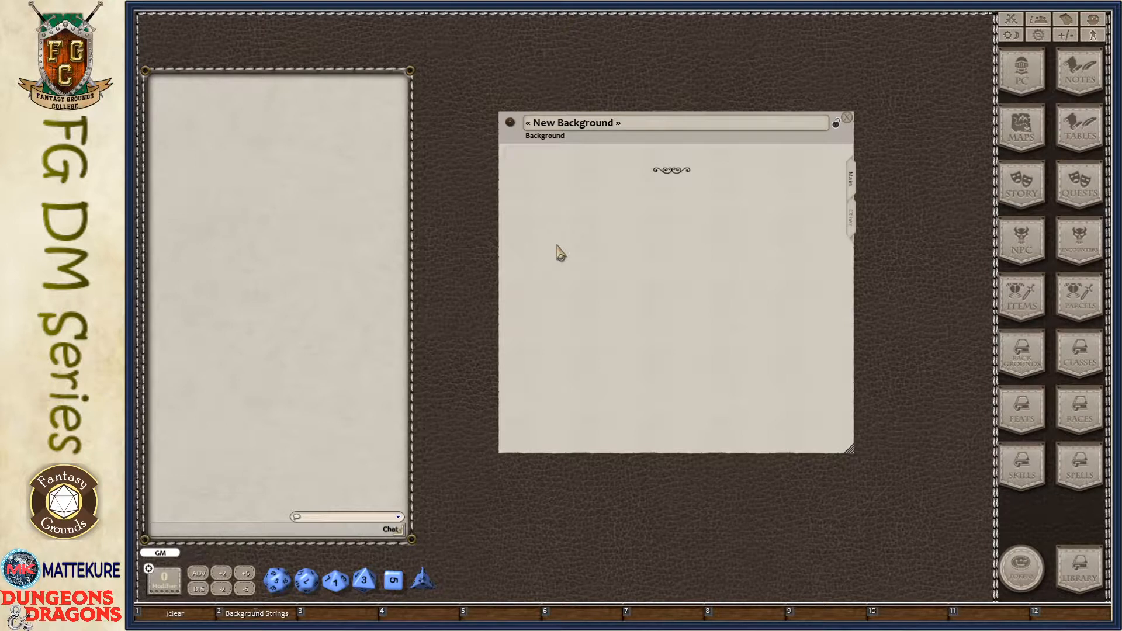
- Name the new background "Far Traveler"
{"action": "left_click", "coordinate": [619, 126]}
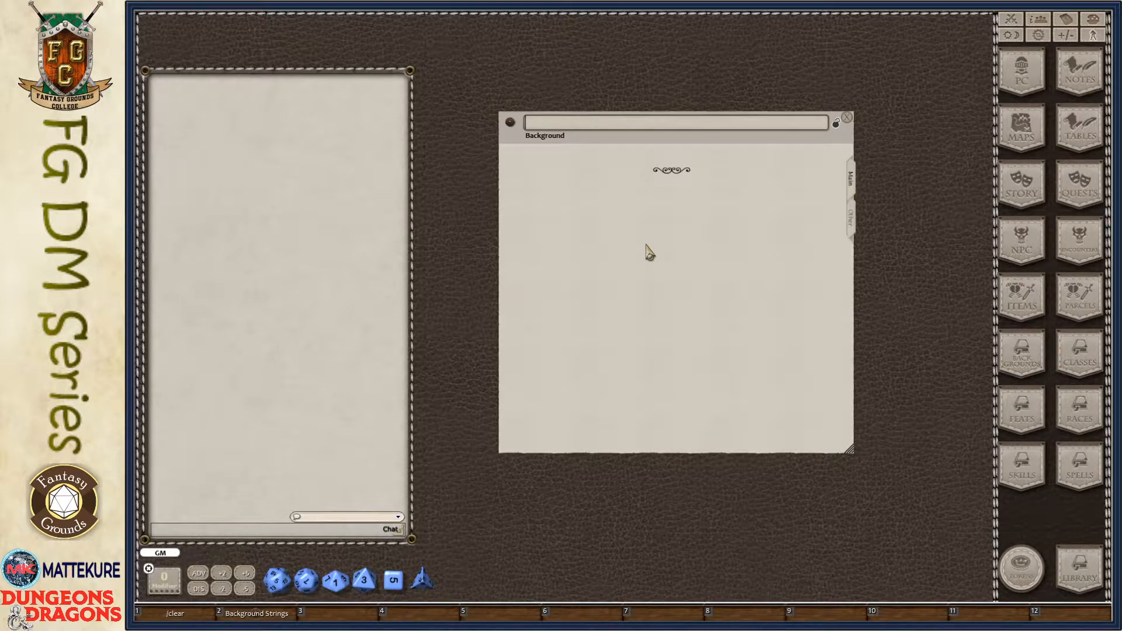
{"action": "type", "text": "Far Traveler"}
{"action": "left_click", "coordinate": [649, 251]}
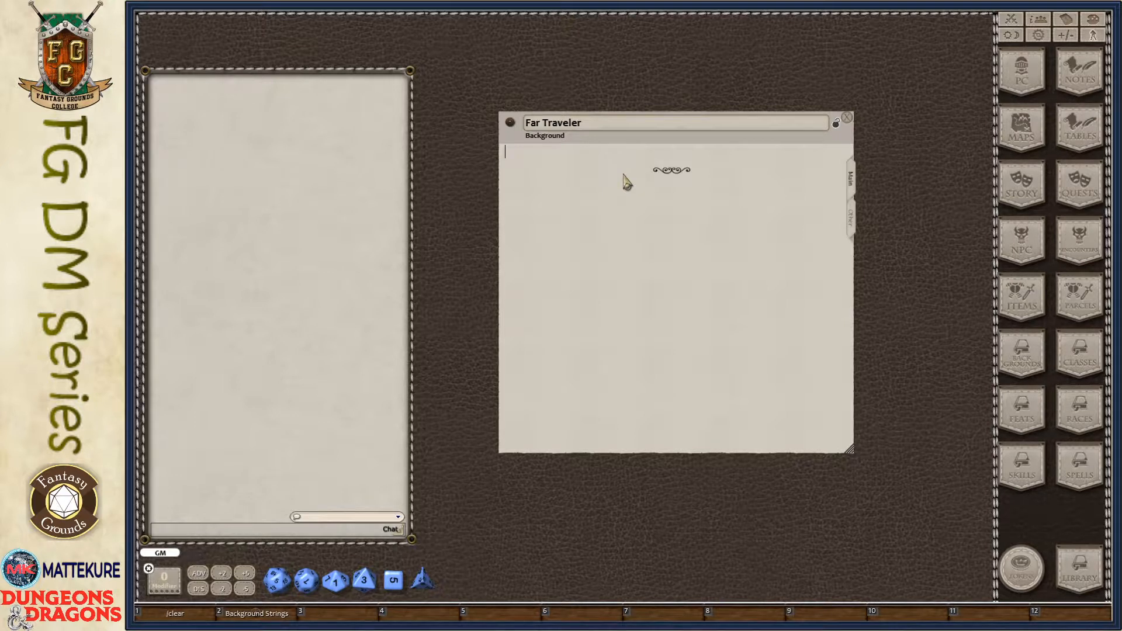
- Review the Skills, Languages, Tools and Equipment fields in the Far Traveler background's other details
{"action": "left_click", "coordinate": [853, 221]}
{"action": "left_click_drag", "start_coordinate": [727, 321], "coordinate": [696, 301]}
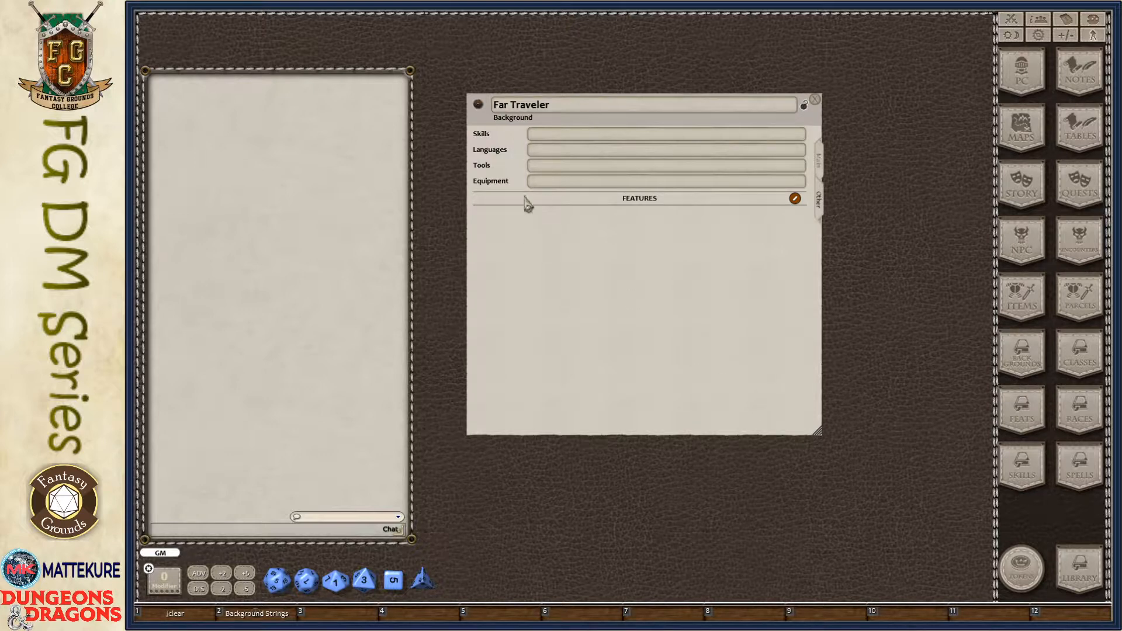
{"action": "left_click", "coordinate": [540, 149]}
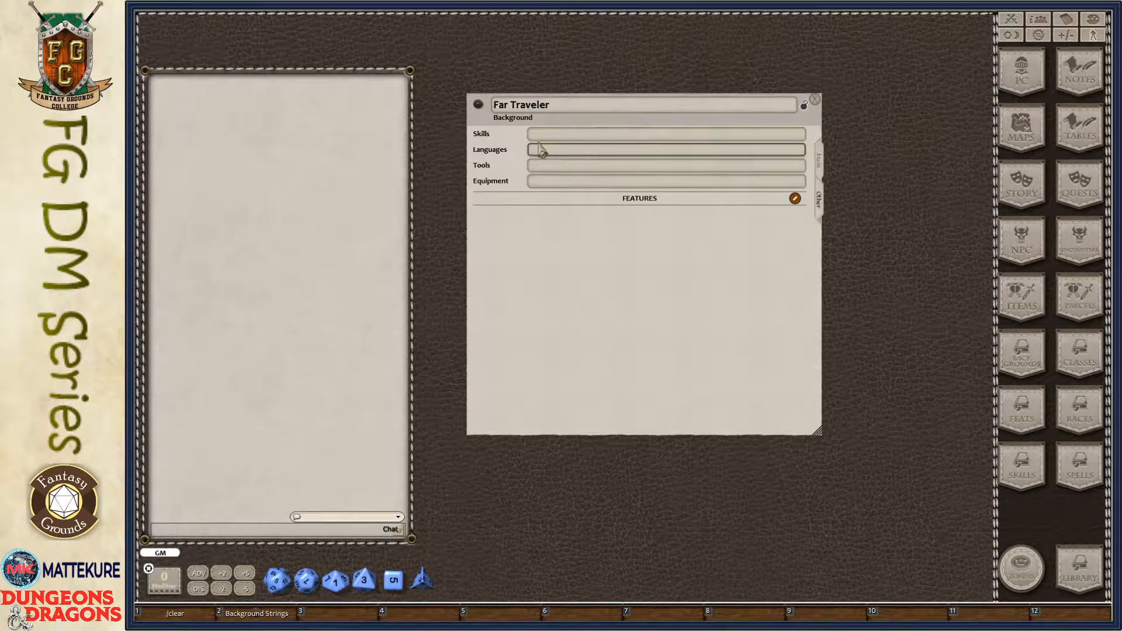
{"action": "left_click", "coordinate": [595, 135]}
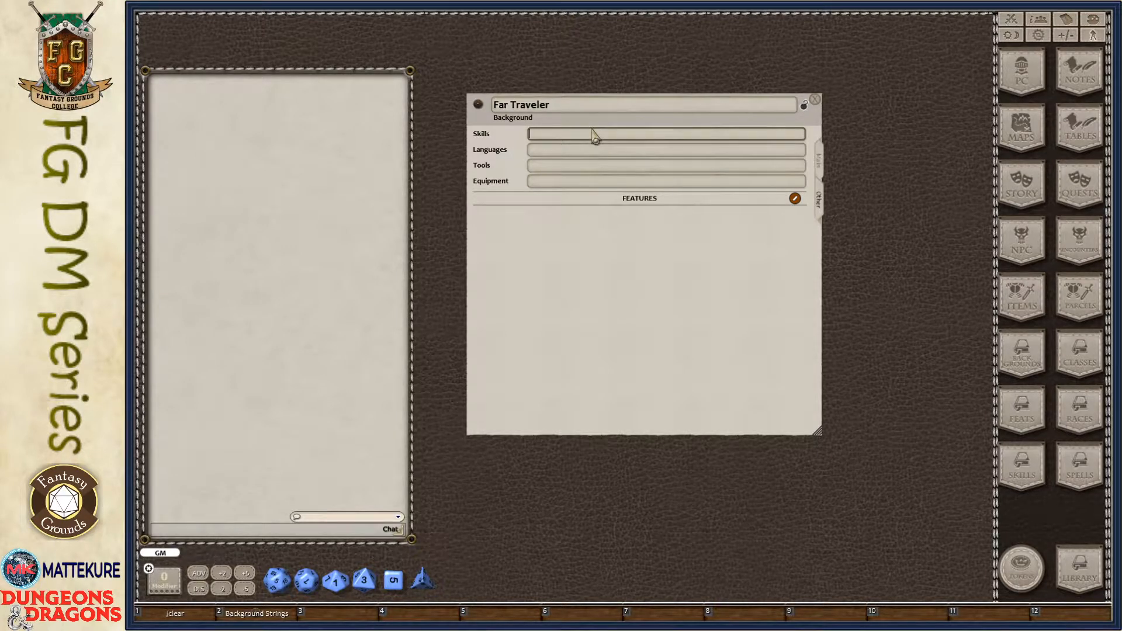
{"action": "left_click", "coordinate": [550, 154]}
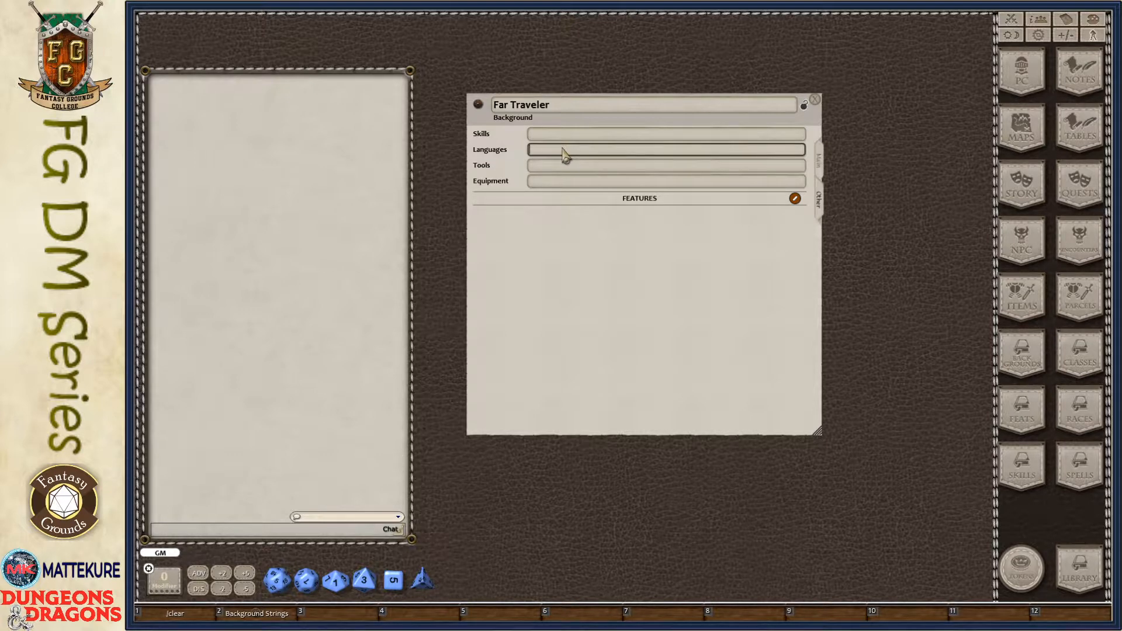
{"action": "left_click", "coordinate": [544, 166]}
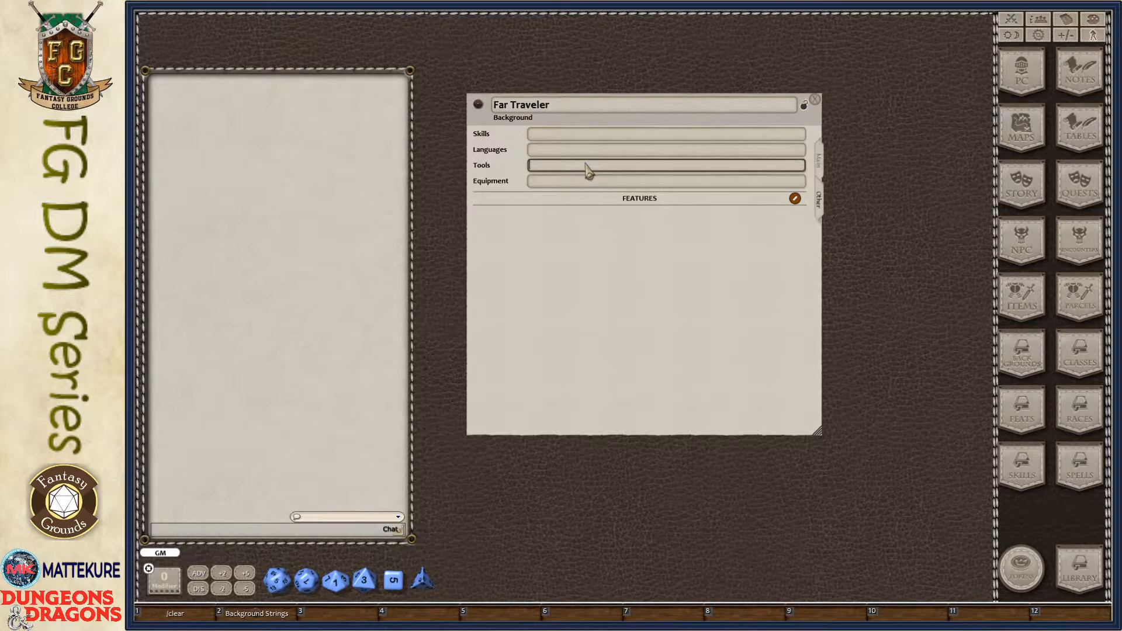
{"action": "left_click", "coordinate": [546, 182]}
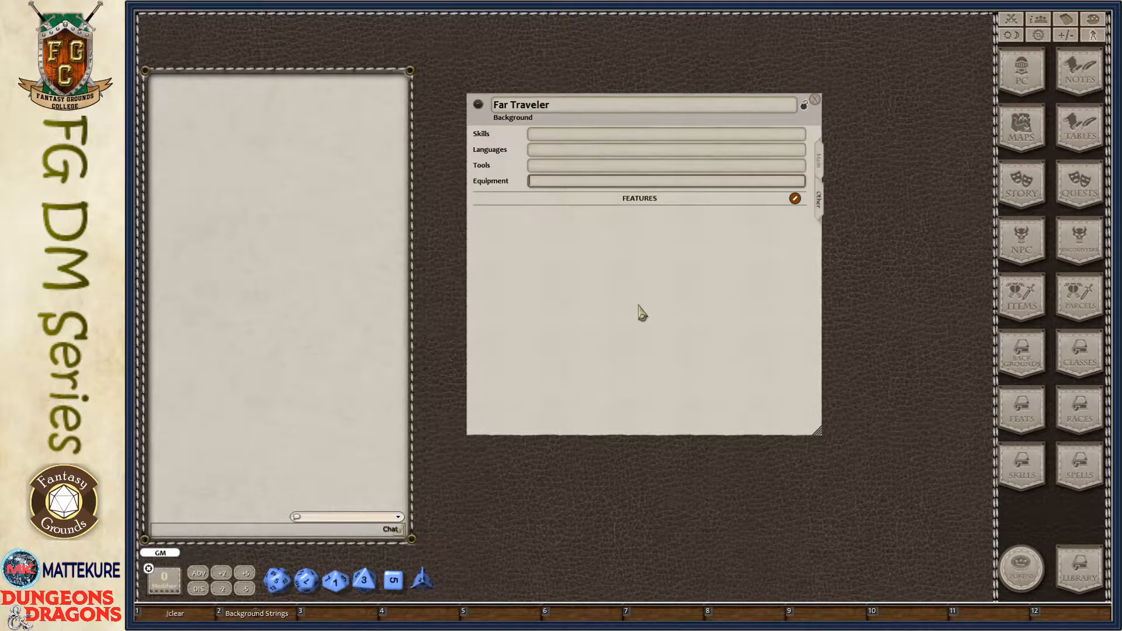
- Set the Far Traveler background's skills to "Insight, Perception"
{"action": "left_click", "coordinate": [541, 135]}
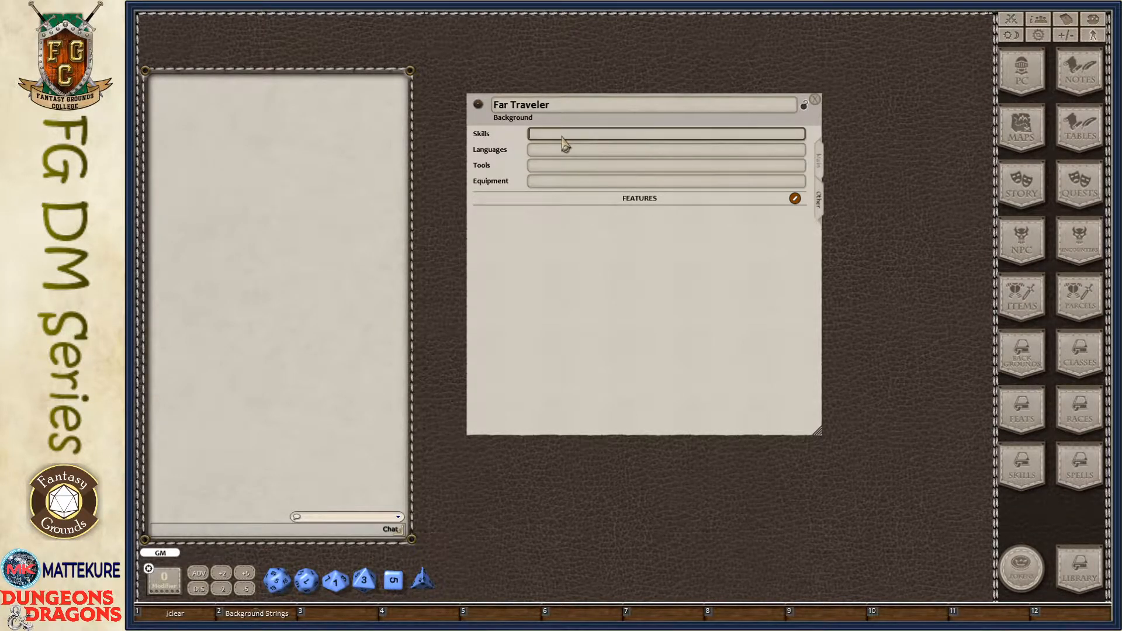
{"action": "left_click_drag", "start_coordinate": [583, 264], "coordinate": [624, 275]}
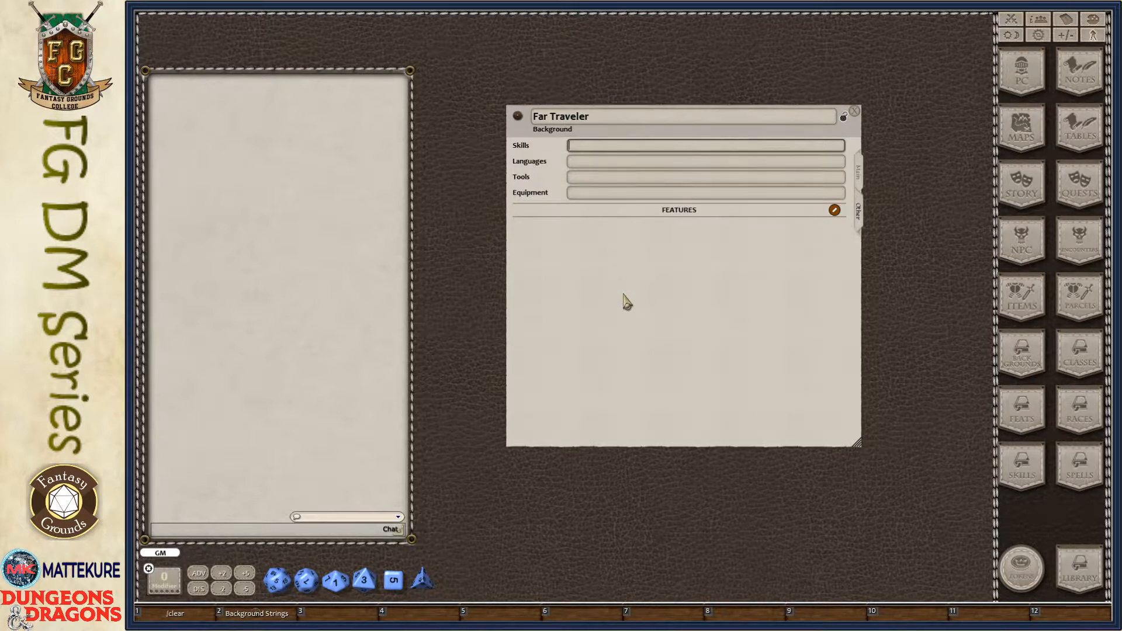
{"action": "type", "text": "Ste"}
{"action": "type", "text": "Perception"}
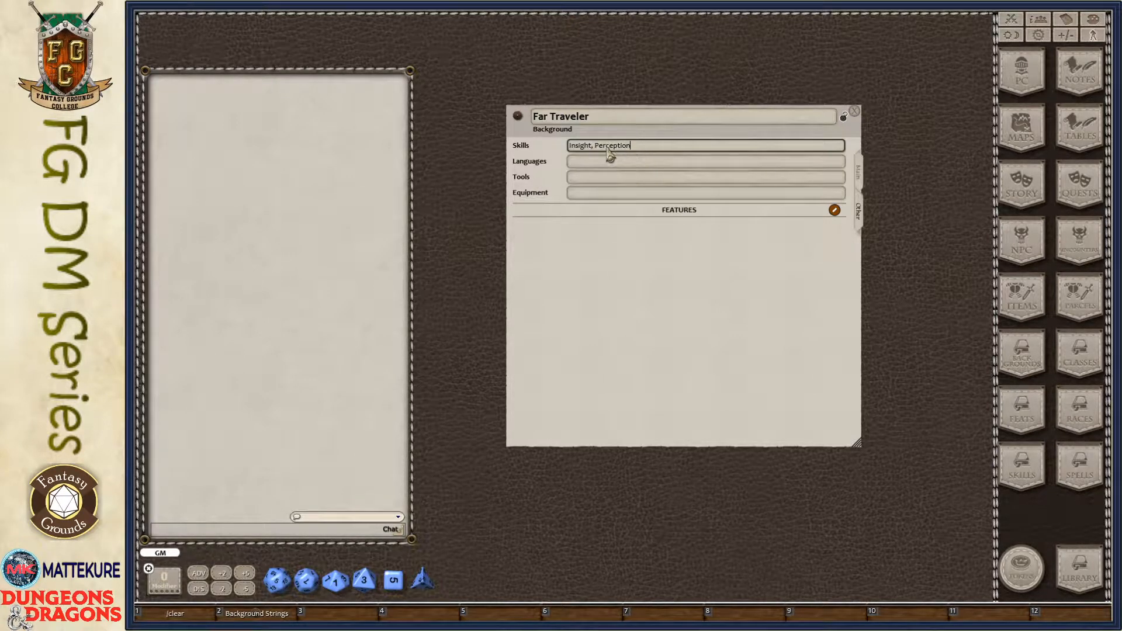
- Open the Background Strings note beside the background record and examine the "Choose WWW from among" phrasing
{"action": "left_click_drag", "start_coordinate": [622, 326], "coordinate": [743, 301]}
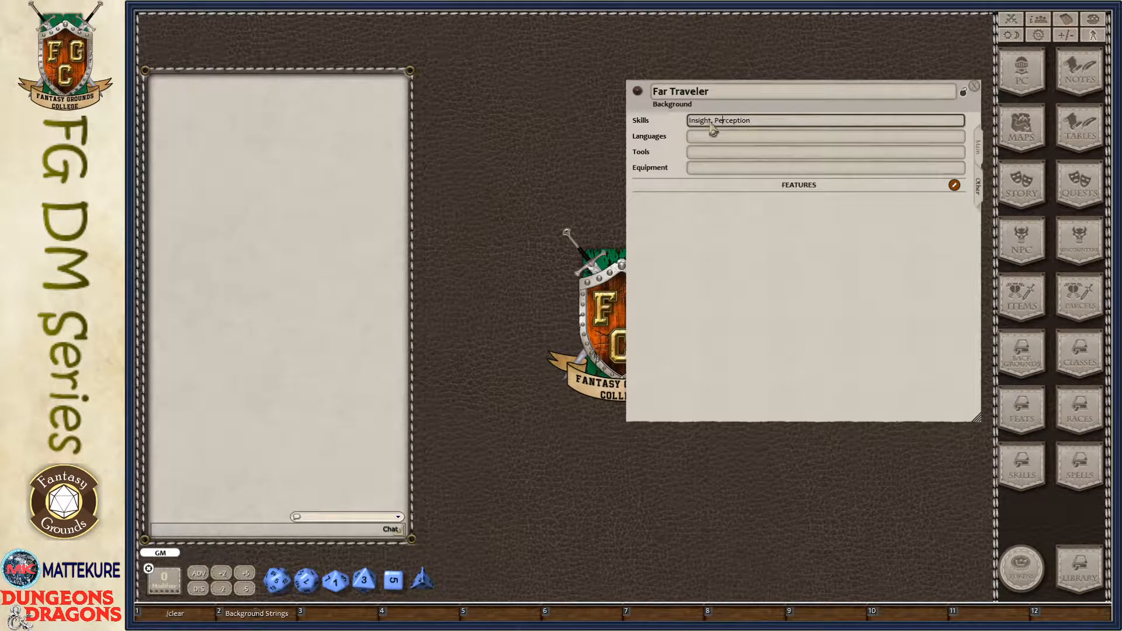
{"action": "left_click", "coordinate": [263, 614]}
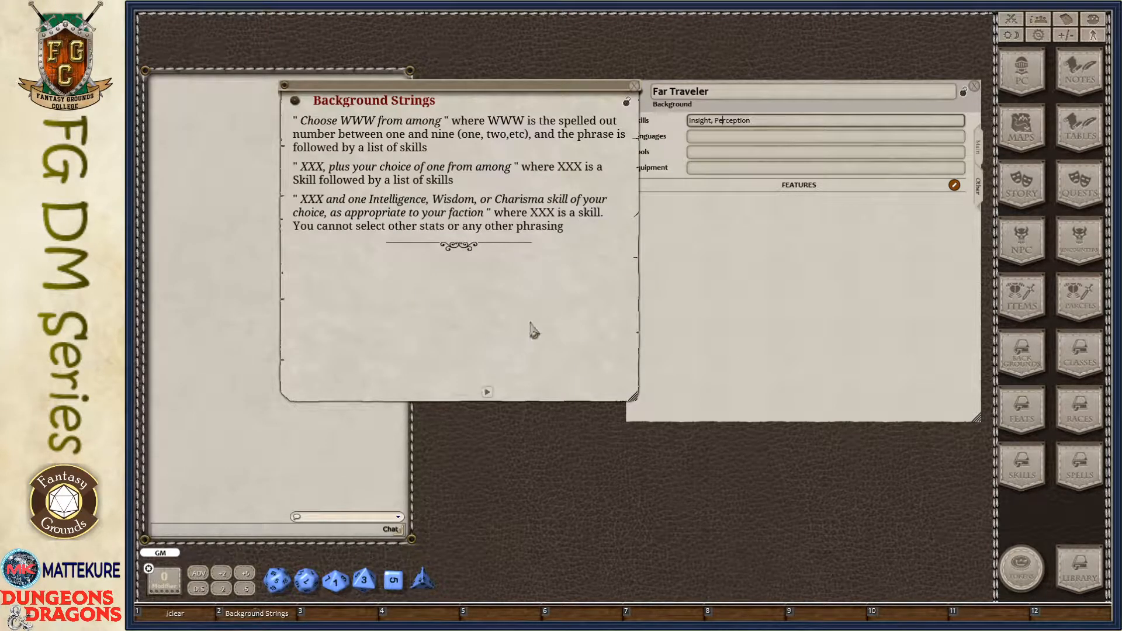
{"action": "left_click_drag", "start_coordinate": [560, 339], "coordinate": [542, 327]}
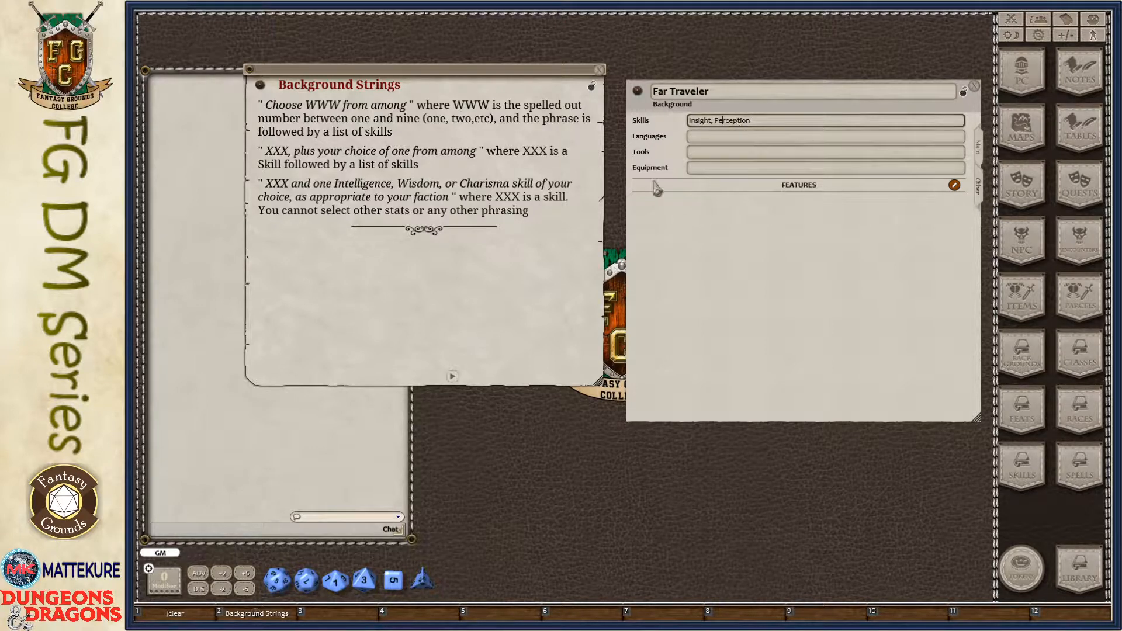
{"action": "left_click", "coordinate": [269, 109]}
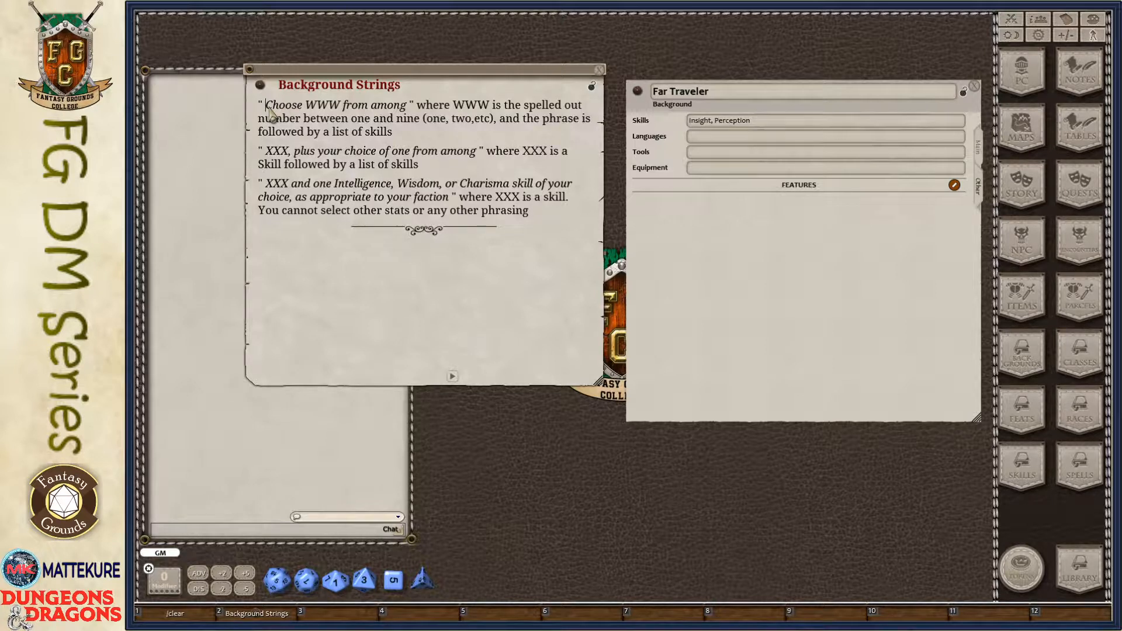
{"action": "left_click", "coordinate": [308, 106]}
{"action": "left_click_drag", "start_coordinate": [305, 106], "coordinate": [340, 107]}
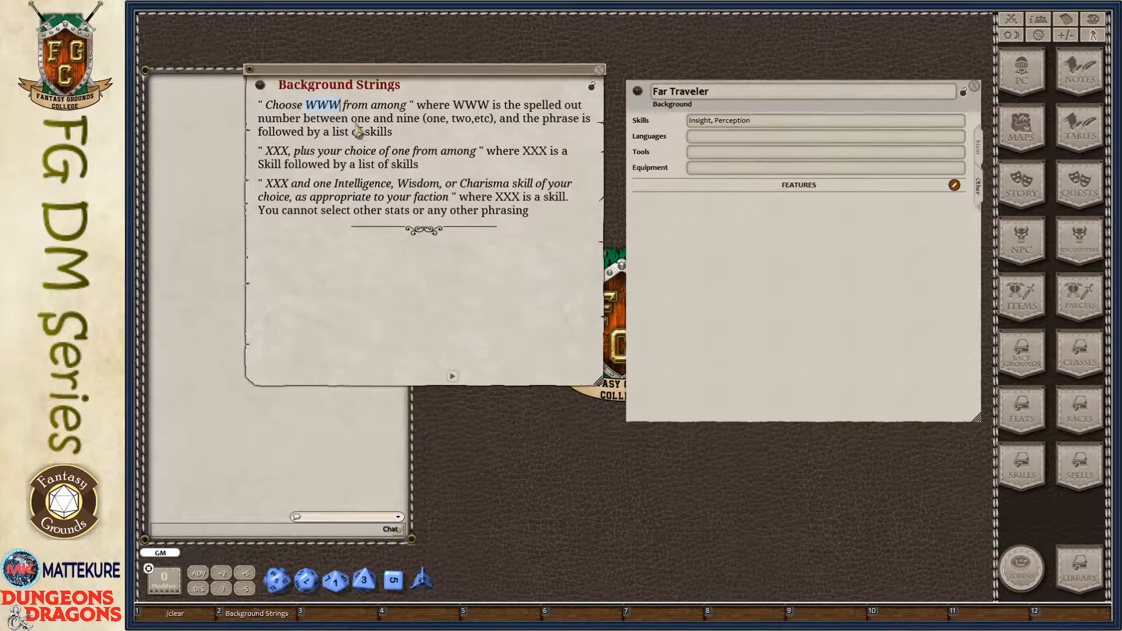
{"action": "left_click", "coordinate": [305, 107]}
{"action": "left_click_drag", "start_coordinate": [322, 107], "coordinate": [334, 105]}
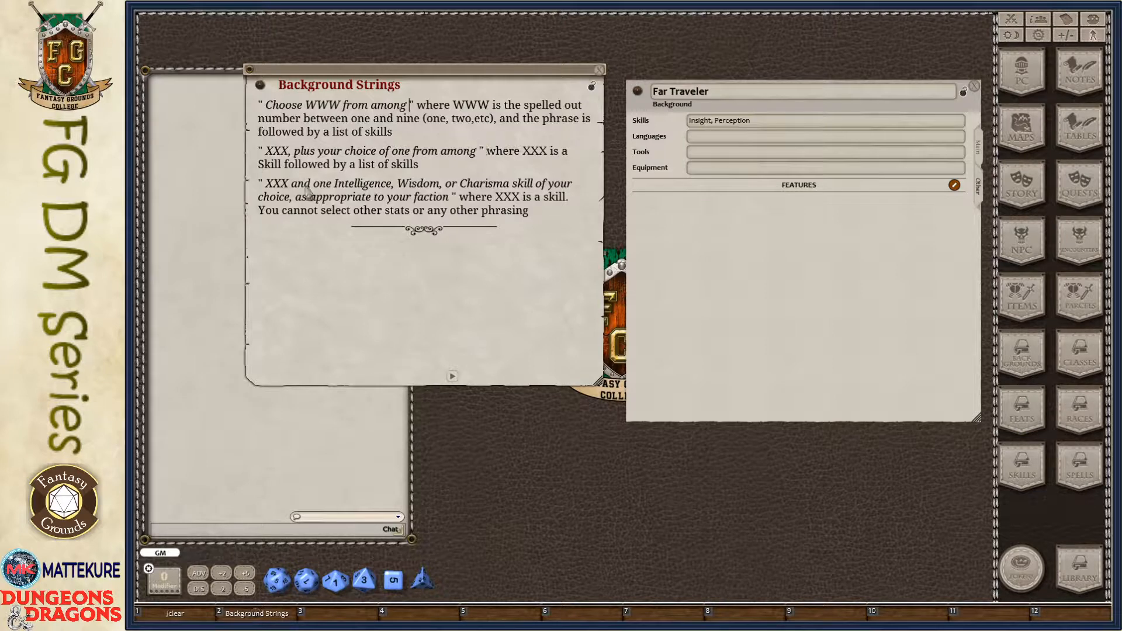
- Examine the "XXX, plus your choice of one from among" phrasing in the Background Strings note
{"action": "left_click", "coordinate": [273, 152]}
{"action": "double_click", "coordinate": [281, 153]}
{"action": "left_click", "coordinate": [289, 153]}
{"action": "type", "text": ","}
{"action": "left_click_drag", "start_coordinate": [350, 152], "coordinate": [407, 155]}
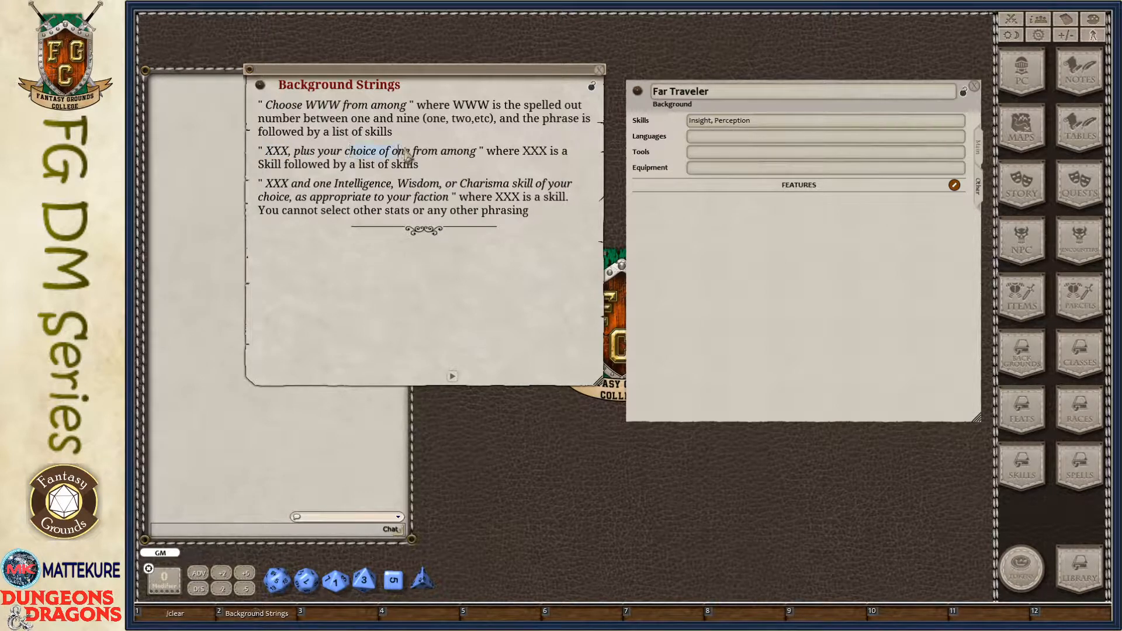
{"action": "left_click", "coordinate": [477, 155]}
{"action": "key", "text": "Left"}
{"action": "left_click_drag", "start_coordinate": [481, 151], "coordinate": [509, 155]}
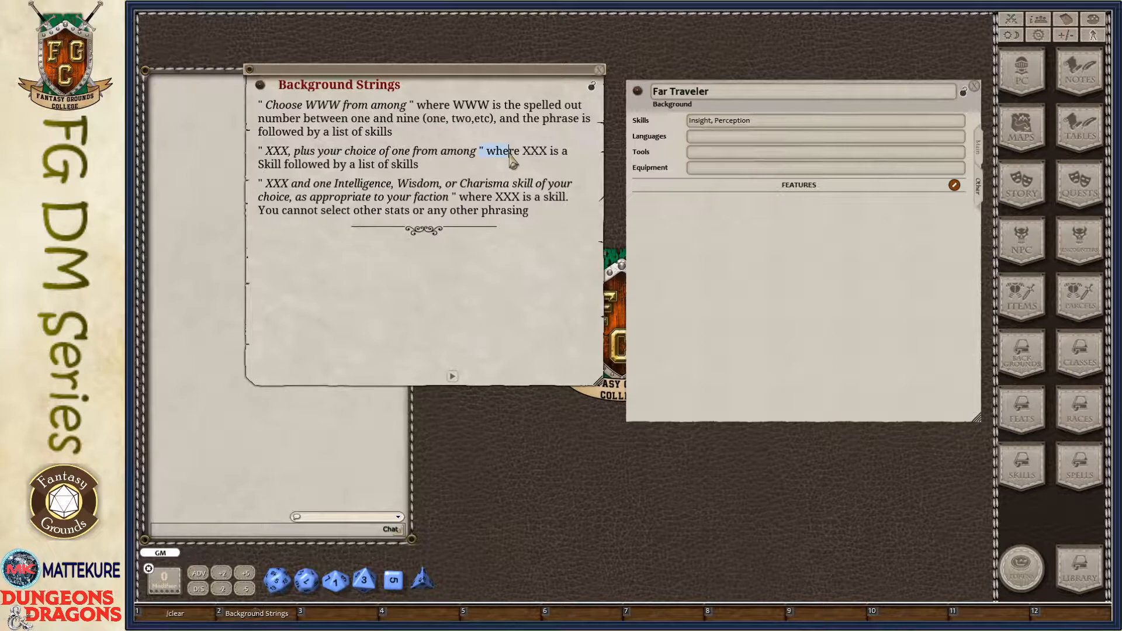
{"action": "left_click_drag", "start_coordinate": [288, 153], "coordinate": [270, 156]}
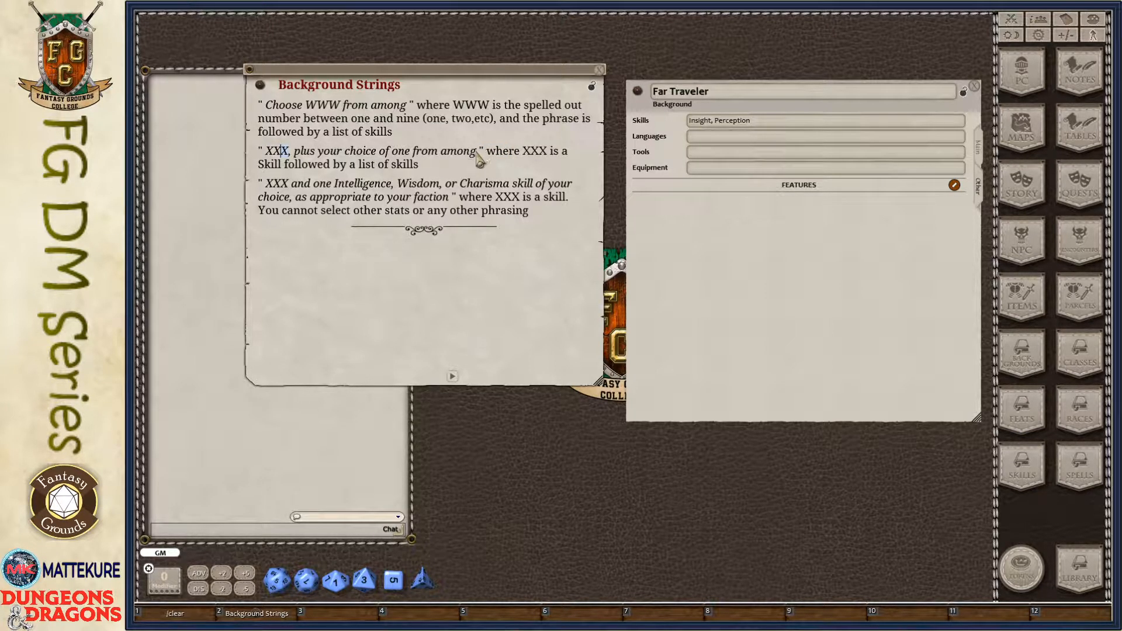
{"action": "left_click_drag", "start_coordinate": [477, 155], "coordinate": [525, 151]}
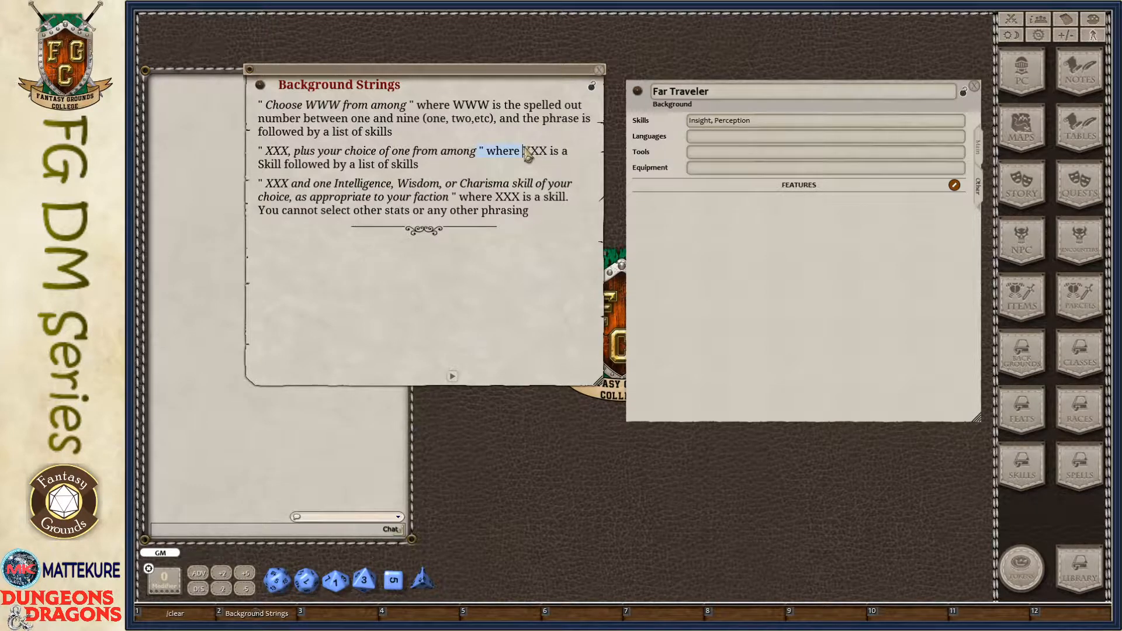
{"action": "left_click", "coordinate": [506, 163]}
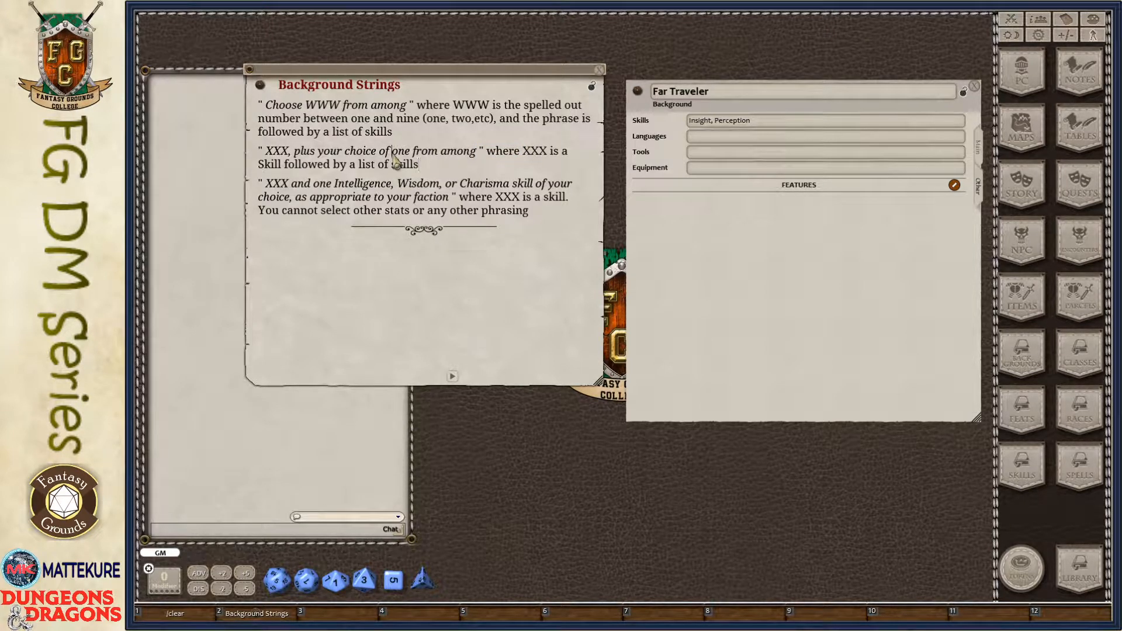
{"action": "left_click_drag", "start_coordinate": [394, 155], "coordinate": [414, 158]}
- Examine the phrasing for an Intelligence, Wisdom, or Charisma skill by faction and compare it with the two phrasings above
{"action": "left_click_drag", "start_coordinate": [269, 188], "coordinate": [290, 188]}
{"action": "left_click_drag", "start_coordinate": [291, 184], "coordinate": [456, 205]}
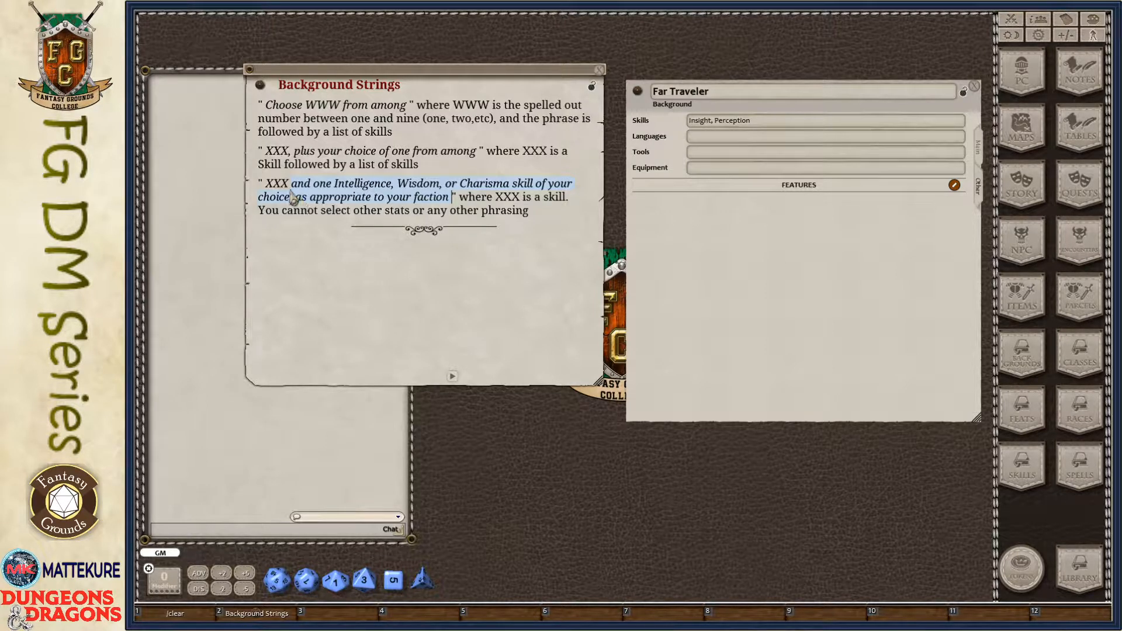
{"action": "left_click", "coordinate": [304, 183]}
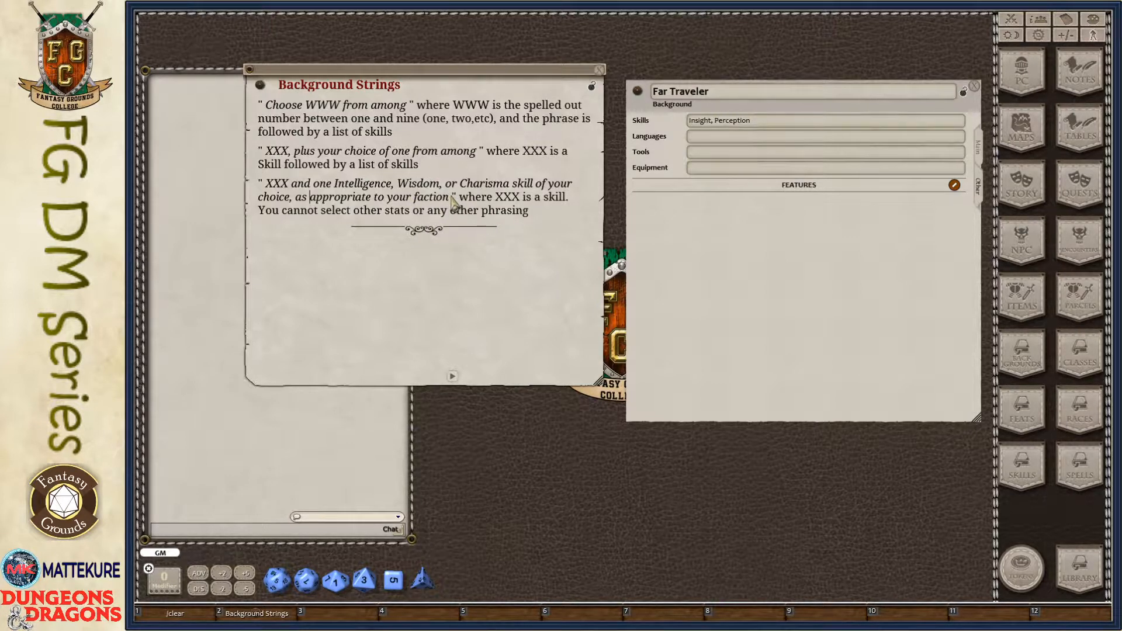
{"action": "left_click_drag", "start_coordinate": [450, 197], "coordinate": [375, 188]}
{"action": "left_click_drag", "start_coordinate": [476, 152], "coordinate": [273, 152]}
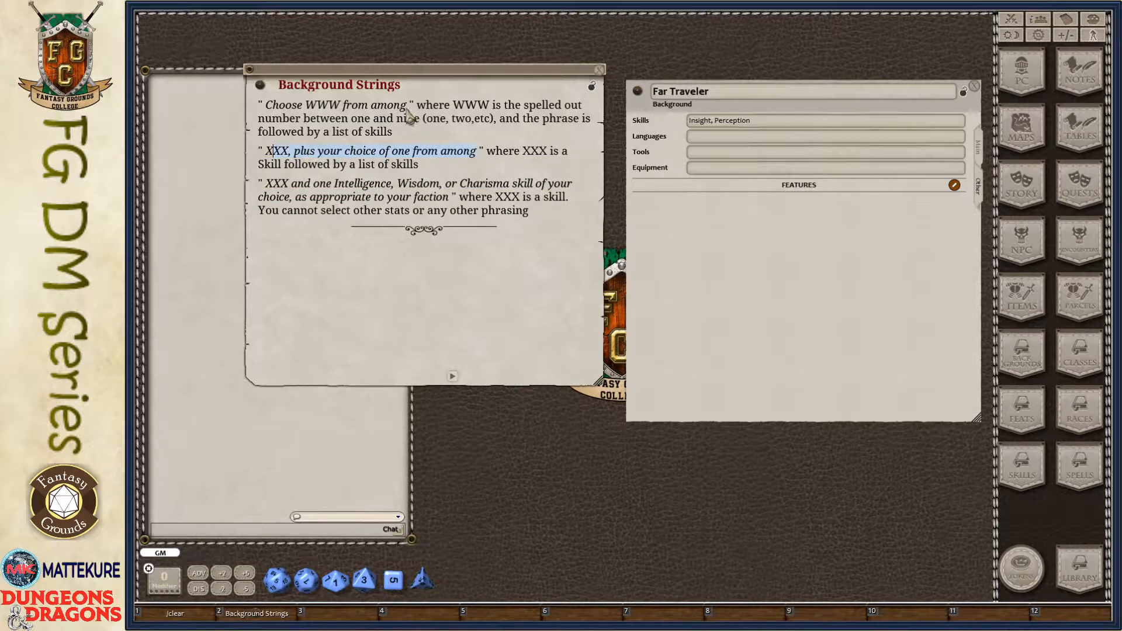
{"action": "left_click_drag", "start_coordinate": [408, 111], "coordinate": [281, 111]}
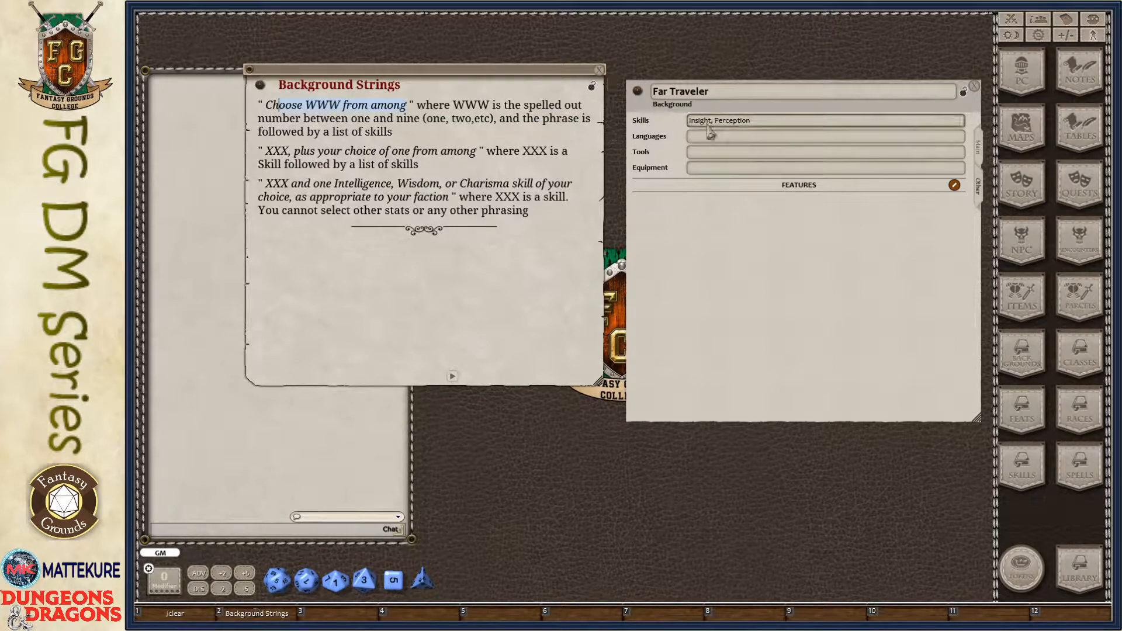
- Recheck the two skills entered for Far Traveler and close the Background Strings note
{"action": "left_click", "coordinate": [738, 123]}
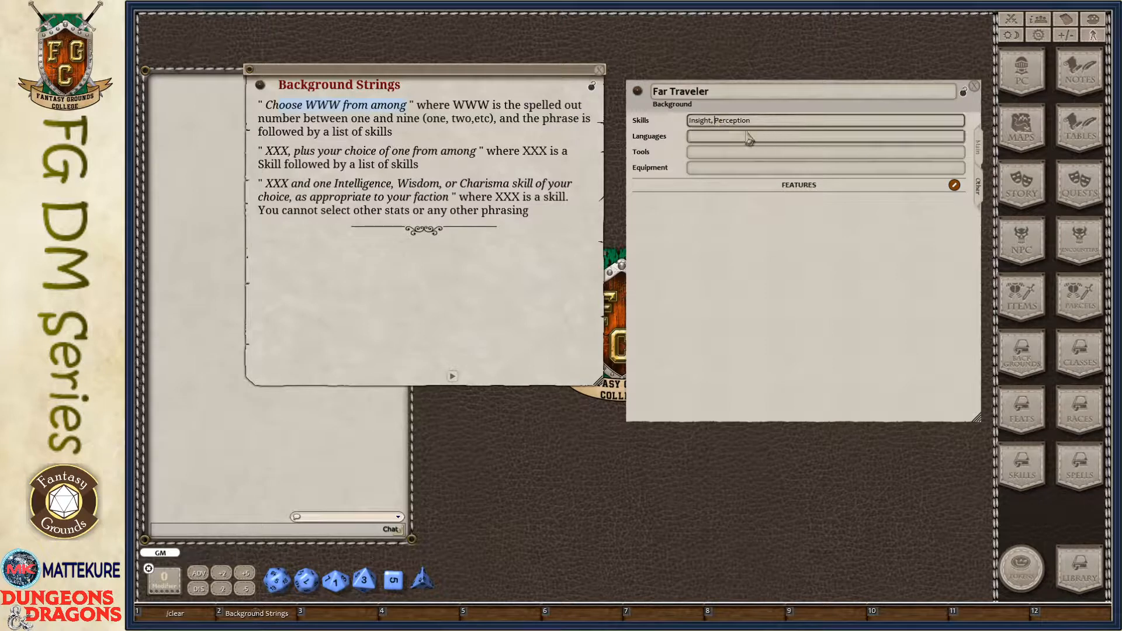
{"action": "left_click_drag", "start_coordinate": [730, 121], "coordinate": [773, 120]}
{"action": "left_click", "coordinate": [775, 121]}
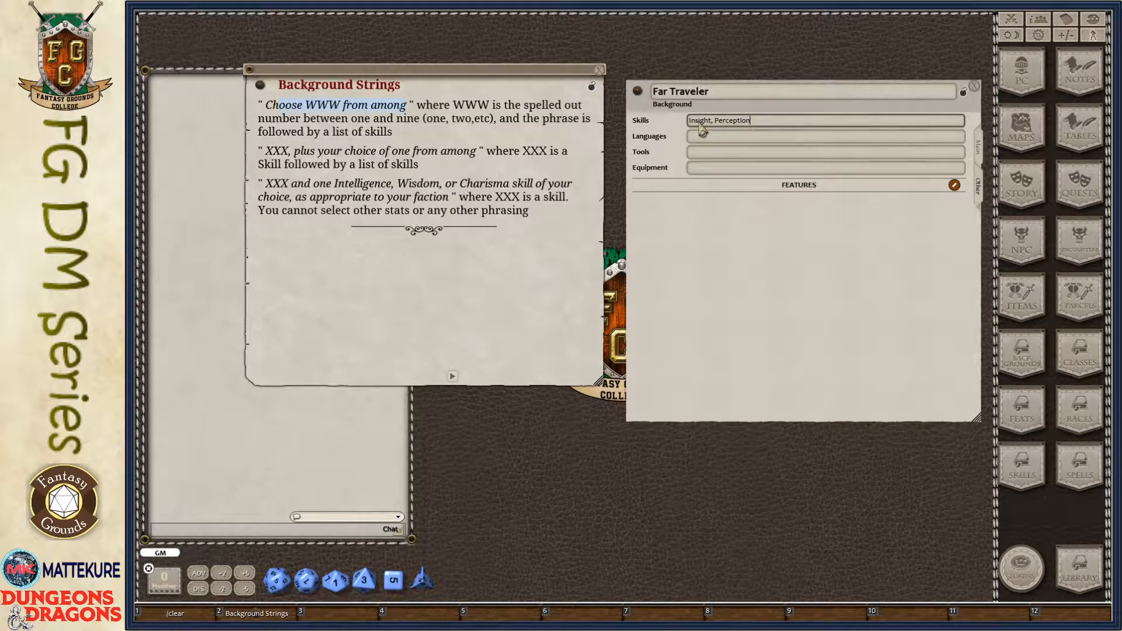
{"action": "left_click", "coordinate": [734, 122]}
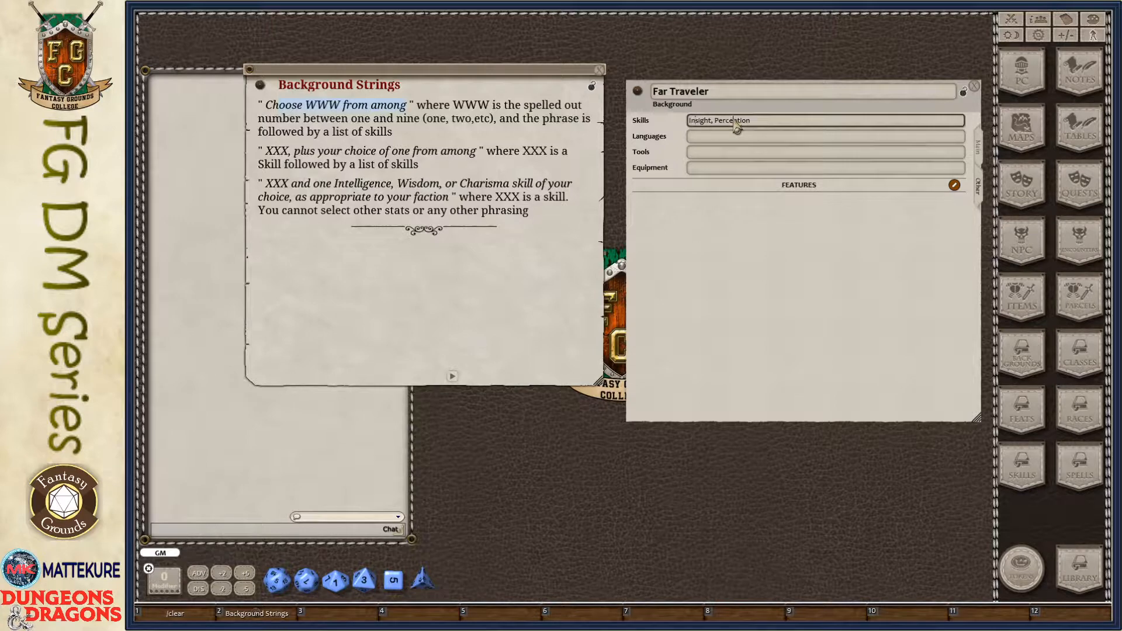
{"action": "left_click", "coordinate": [600, 70]}
- Set the Far Traveler background's languages to "Any one of your choice"
{"action": "left_click_drag", "start_coordinate": [705, 240], "coordinate": [624, 216]}
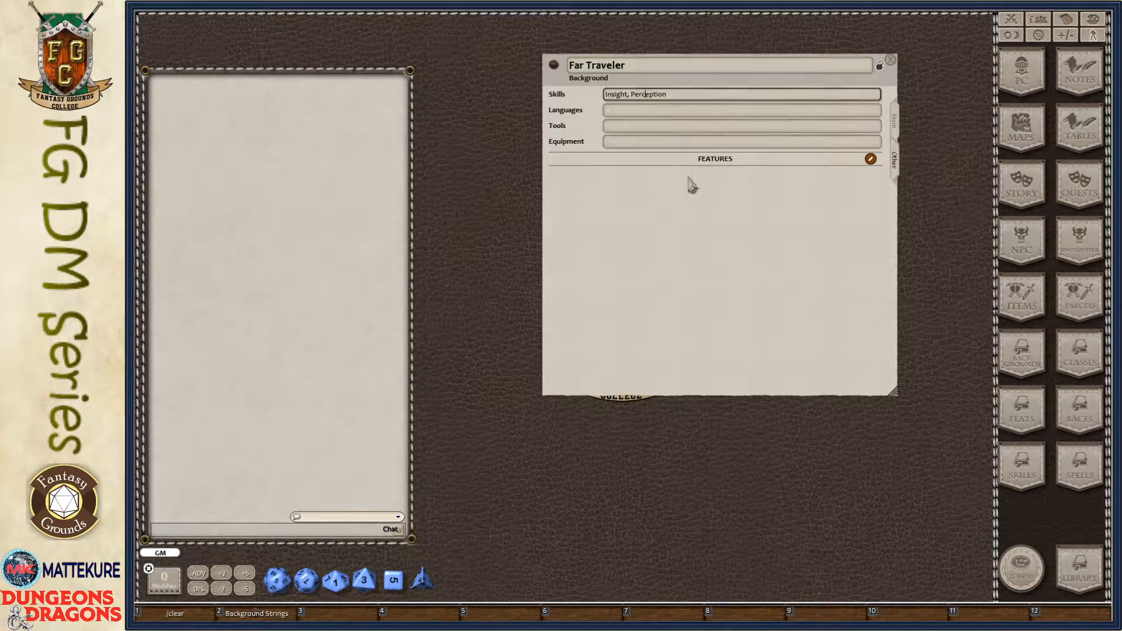
{"action": "left_click", "coordinate": [635, 111]}
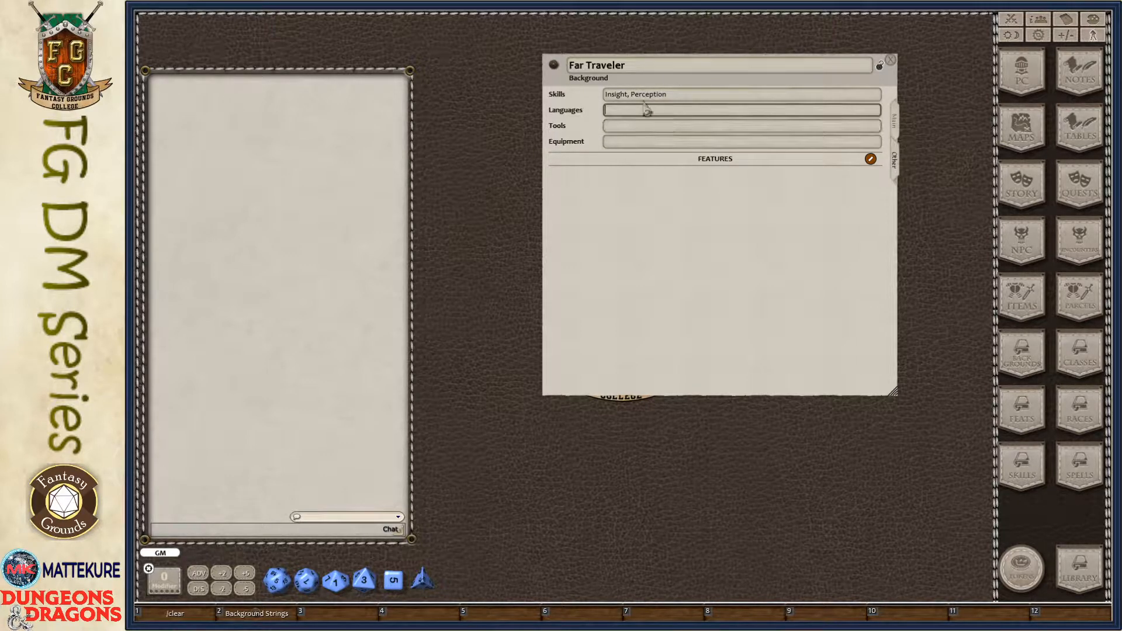
{"action": "left_click_drag", "start_coordinate": [660, 153], "coordinate": [692, 195]}
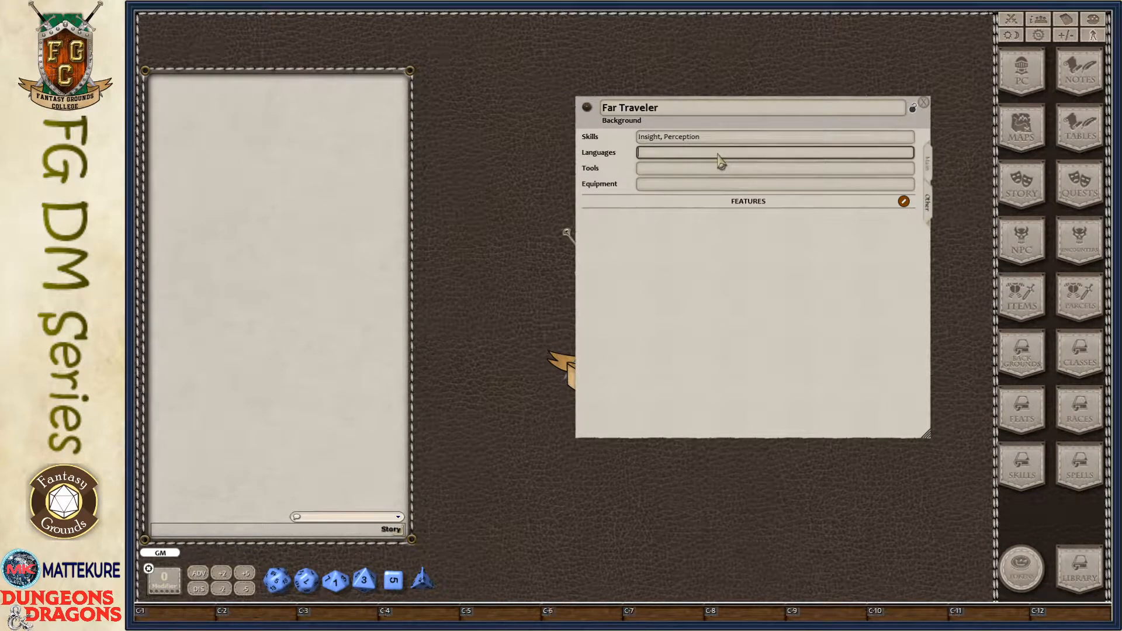
{"action": "type", "text": "Any one of your choice"}
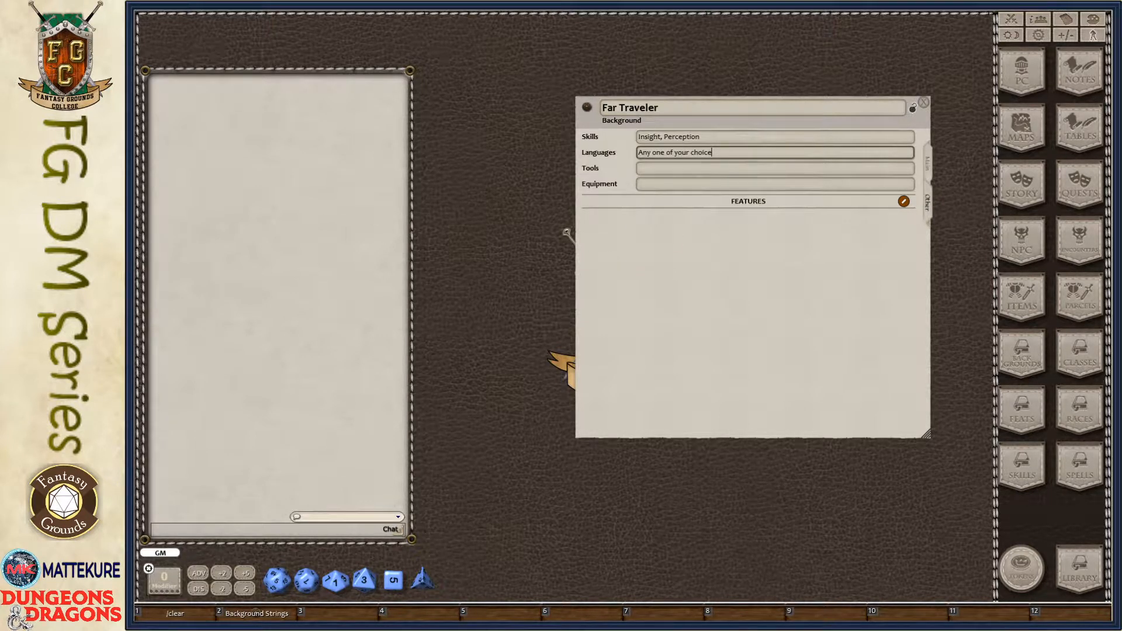
- Set the tools to "Any one musical instrument or gaming set of your choice, likely something native to your homeland"
{"action": "left_click", "coordinate": [666, 169]}
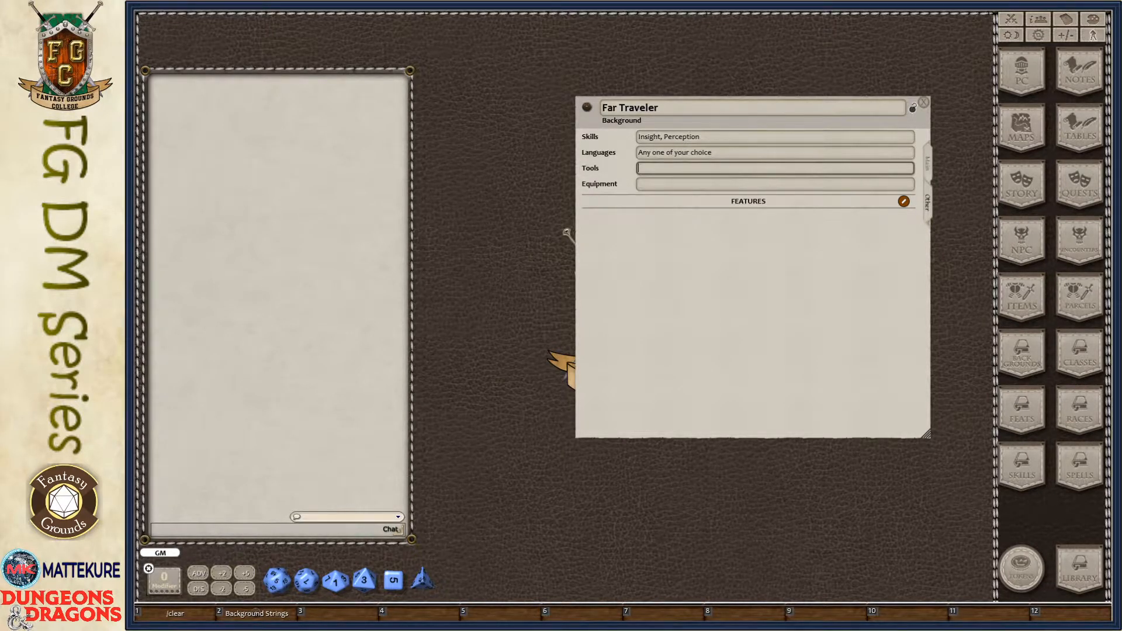
{"action": "type", "text": "Any one musical instrument or gaming set of your choice, likely something native to your homeland"}
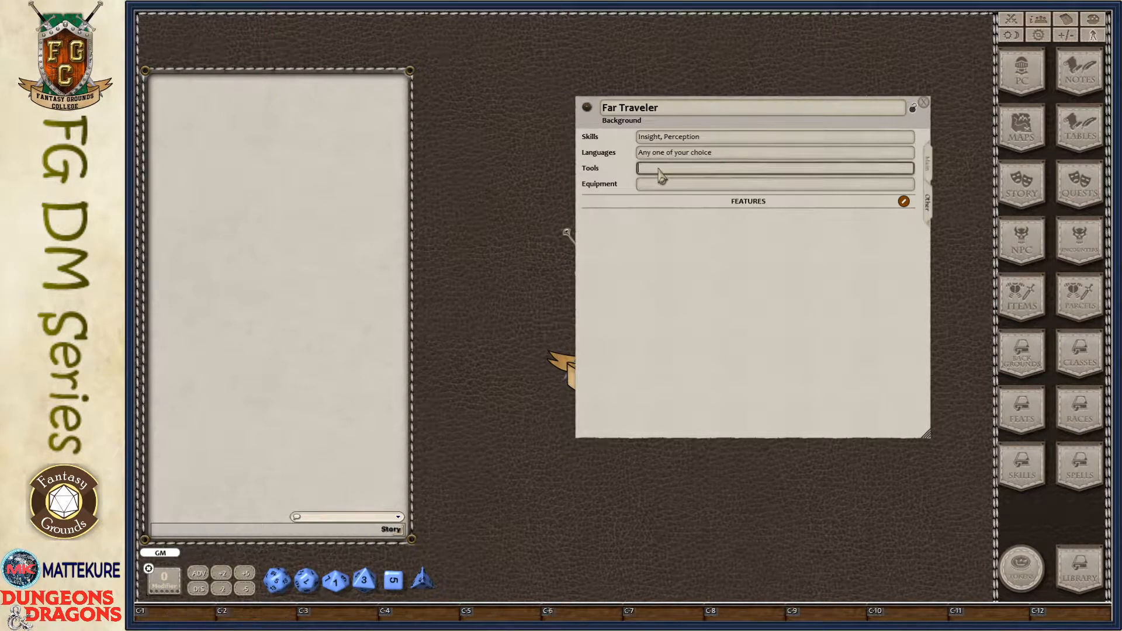
{"action": "key", "text": "BackSpace"}
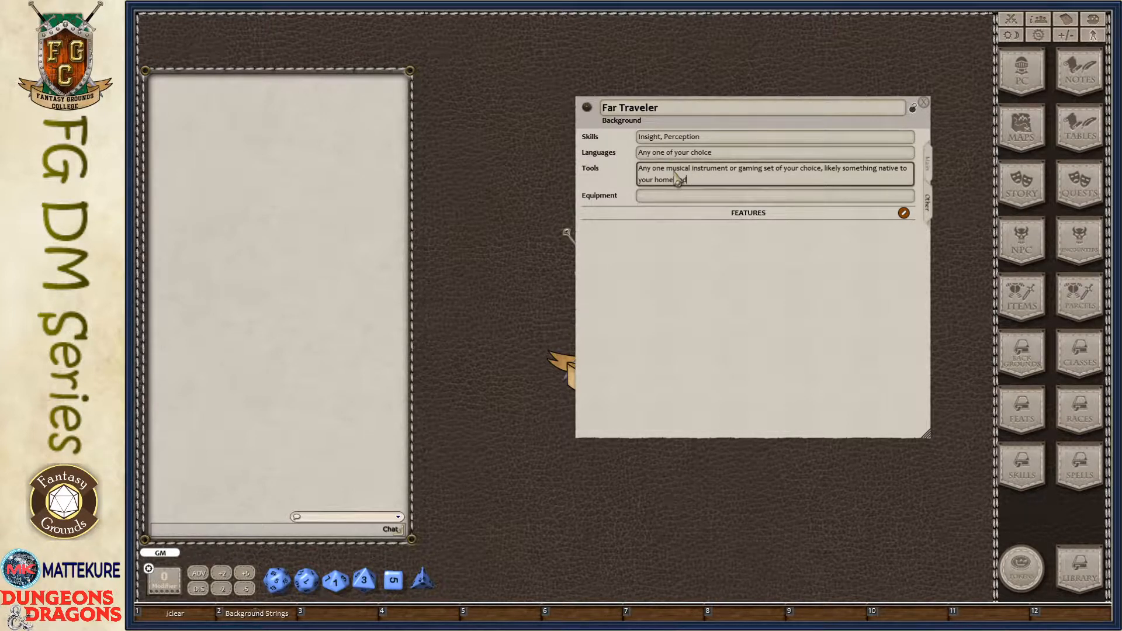
- Fill in the equipment with traveler's clothes, an instrument or gaming set, poorly wrought homeland maps, jewelry worth 10 gp, and a pouch containing 5 gp
{"action": "left_click_drag", "start_coordinate": [761, 251], "coordinate": [795, 225]}
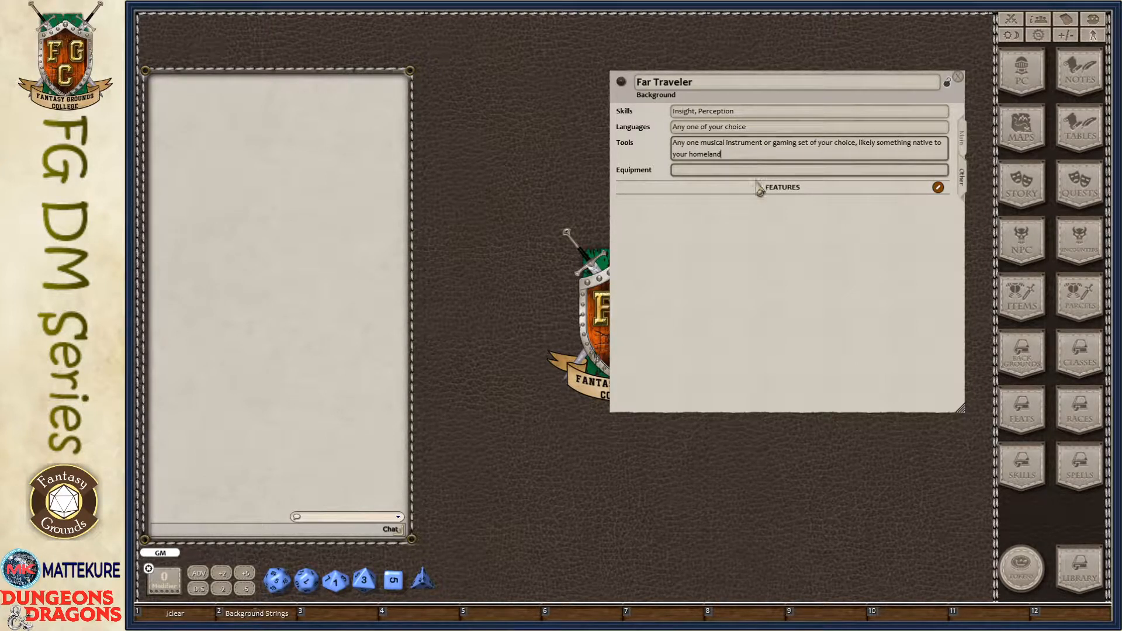
{"action": "left_click", "coordinate": [696, 174]}
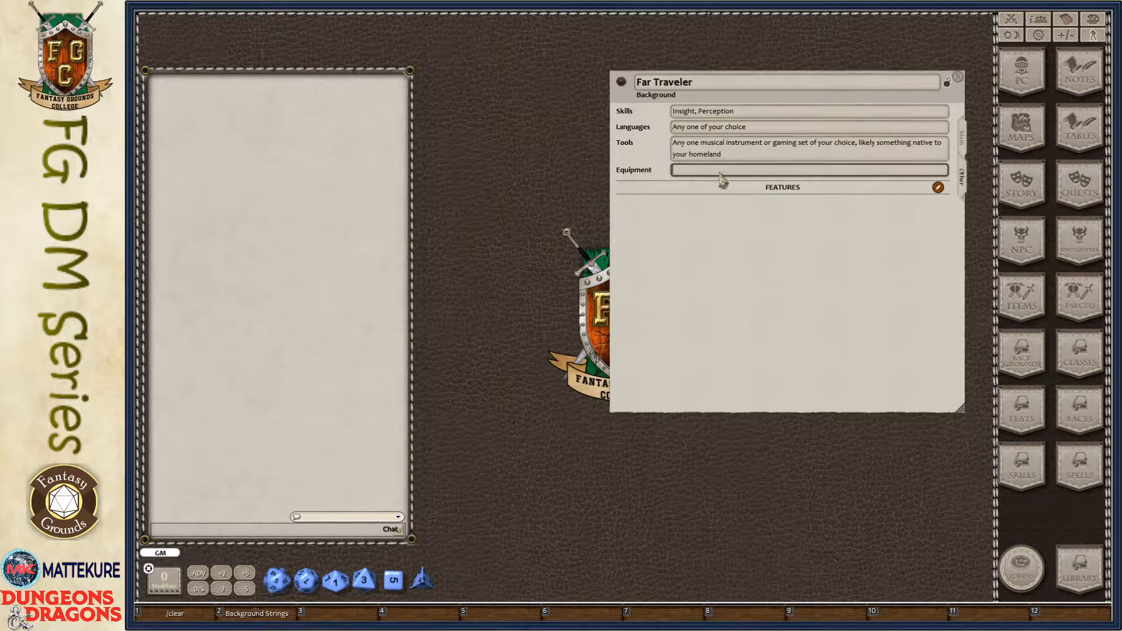
{"action": "left_click", "coordinate": [766, 156]}
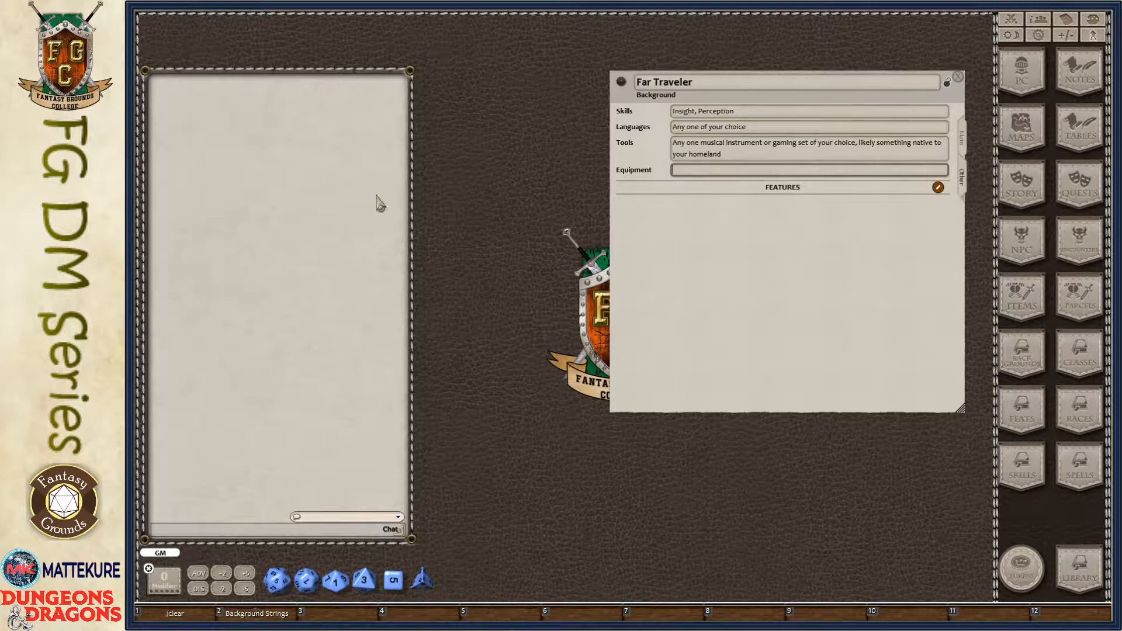
{"action": "key", "text": "F2"}
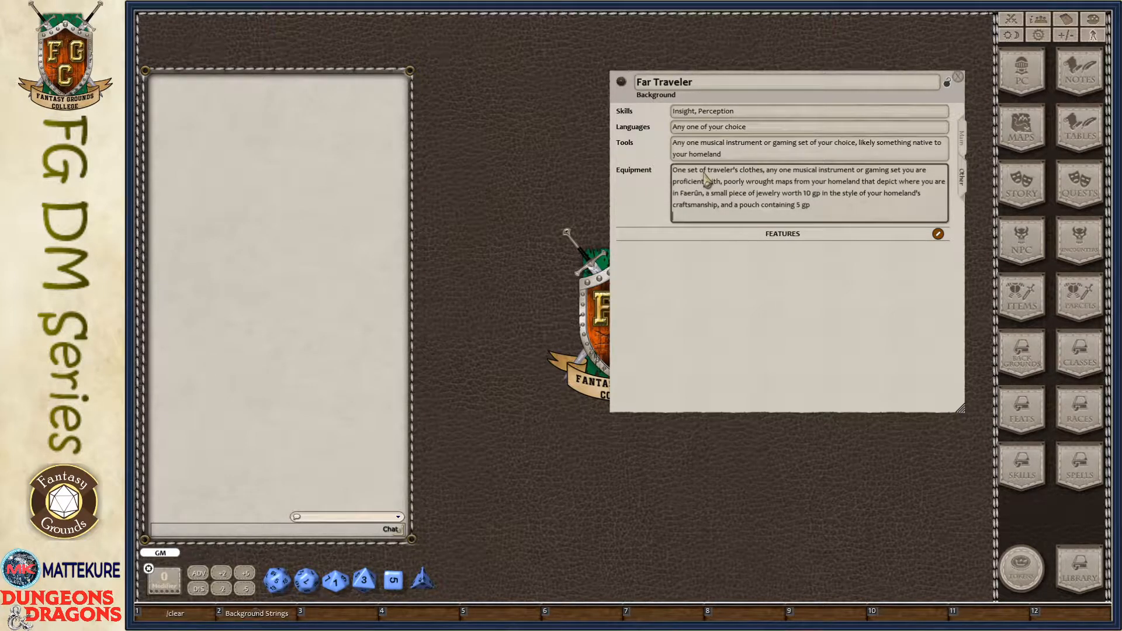
{"action": "key", "text": "BackSpace"}
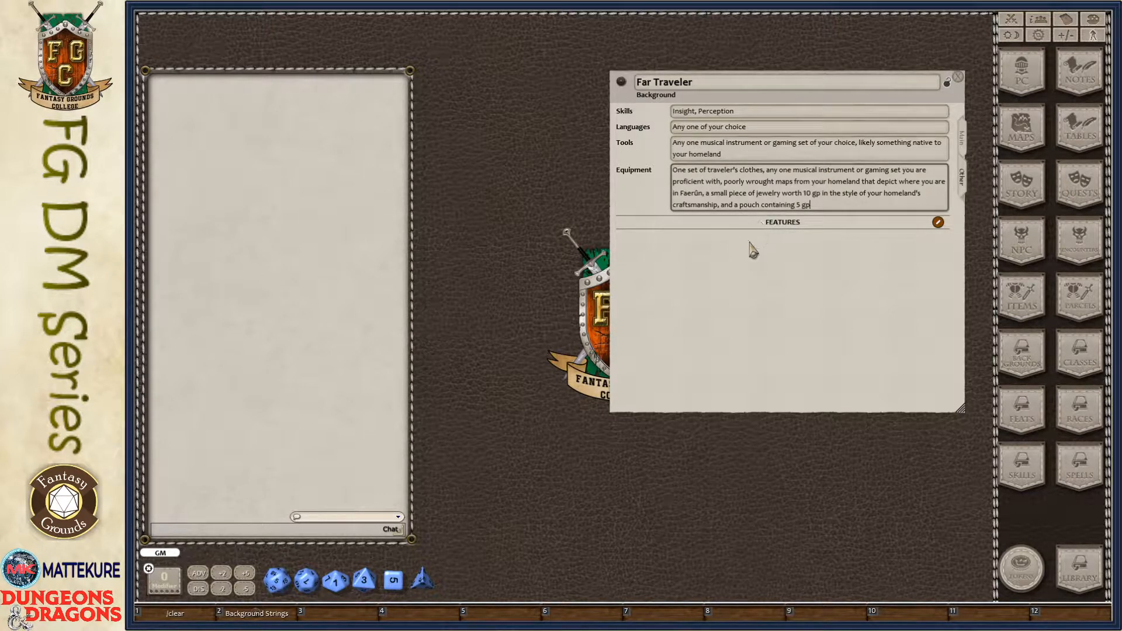
- Add a new feature to the Far Traveler background and open its record
{"action": "left_click_drag", "start_coordinate": [748, 280], "coordinate": [673, 243]}
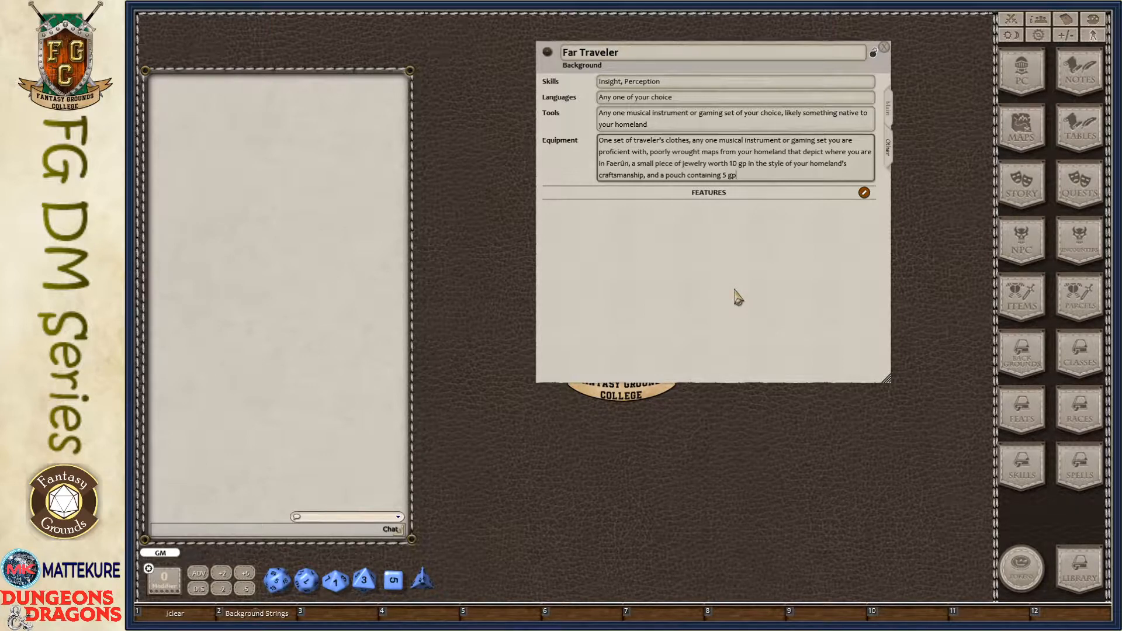
{"action": "left_click", "coordinate": [865, 193]}
{"action": "left_click", "coordinate": [851, 194]}
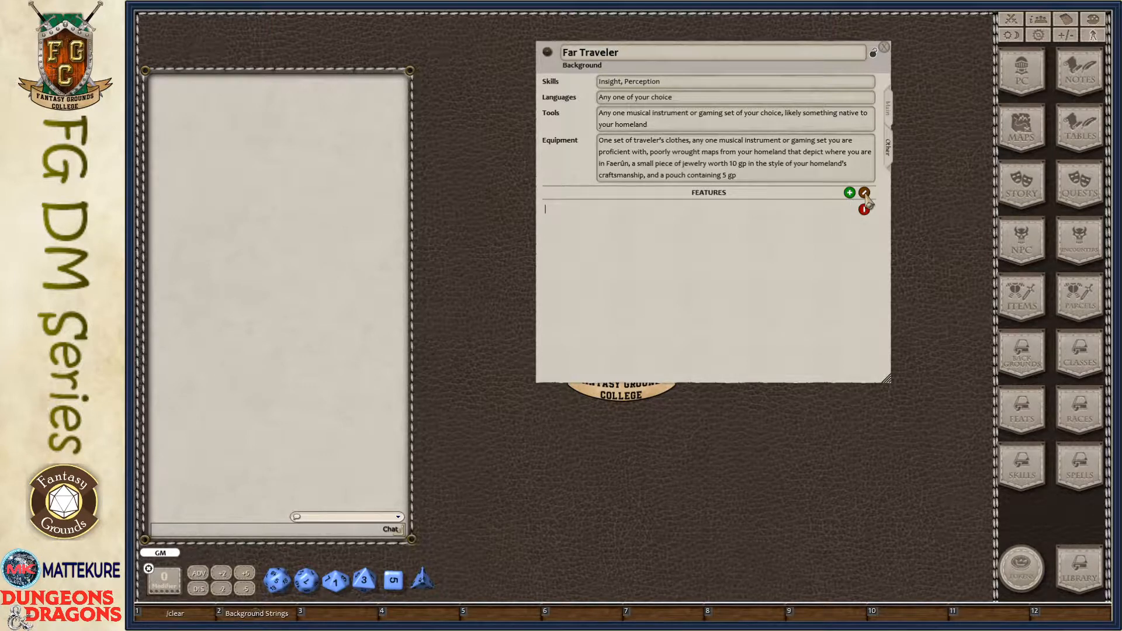
{"action": "left_click", "coordinate": [865, 196]}
{"action": "left_click", "coordinate": [864, 211]}
{"action": "left_click_drag", "start_coordinate": [643, 327], "coordinate": [481, 313]}
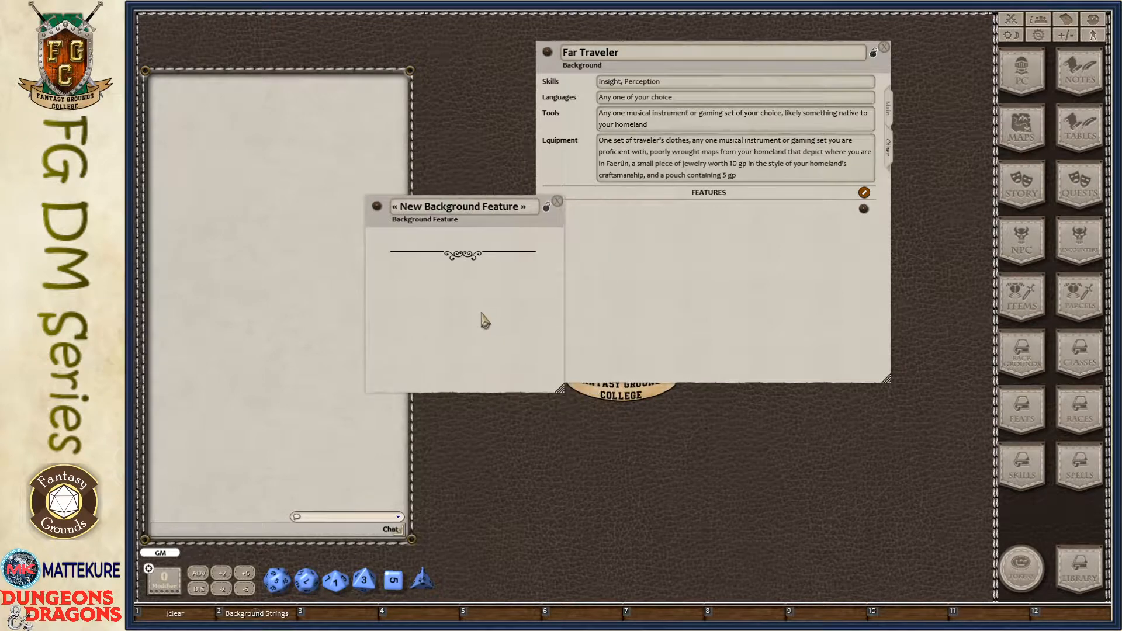
- Name the new background feature "All Eyes on You"
{"action": "left_click", "coordinate": [864, 193]}
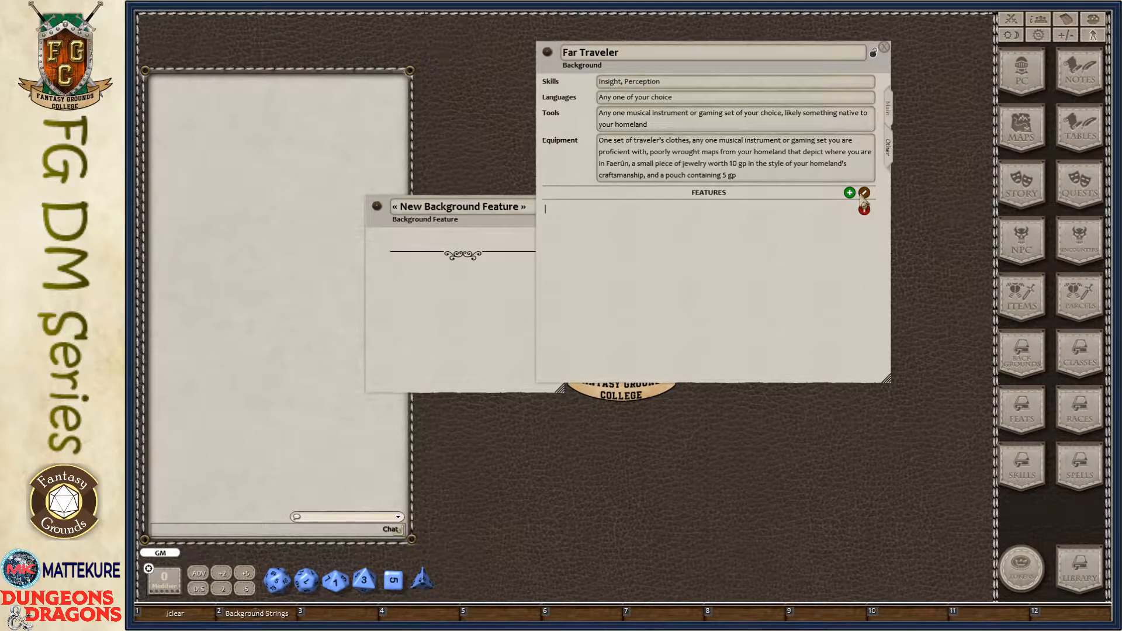
{"action": "left_click", "coordinate": [864, 193]}
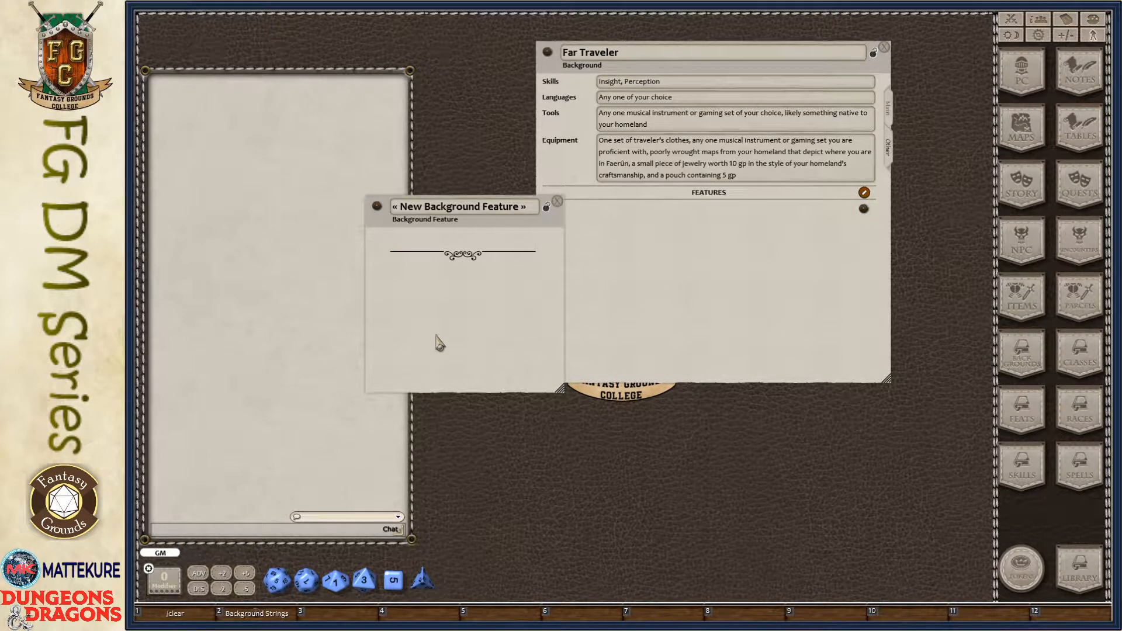
{"action": "left_click_drag", "start_coordinate": [437, 338], "coordinate": [403, 309]}
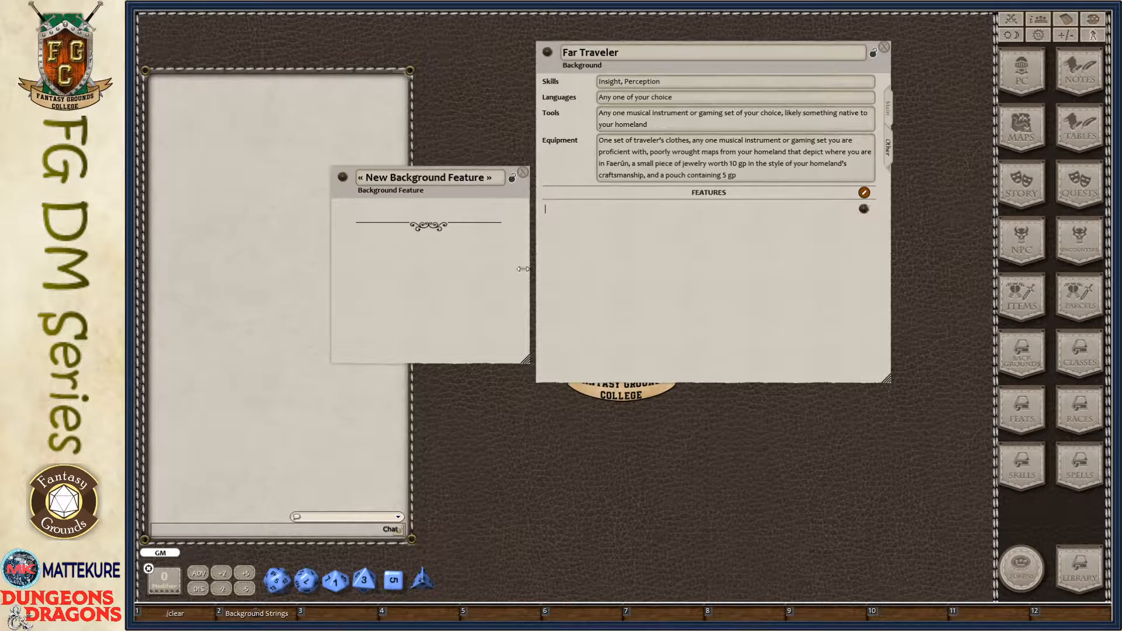
{"action": "left_click", "coordinate": [469, 178]}
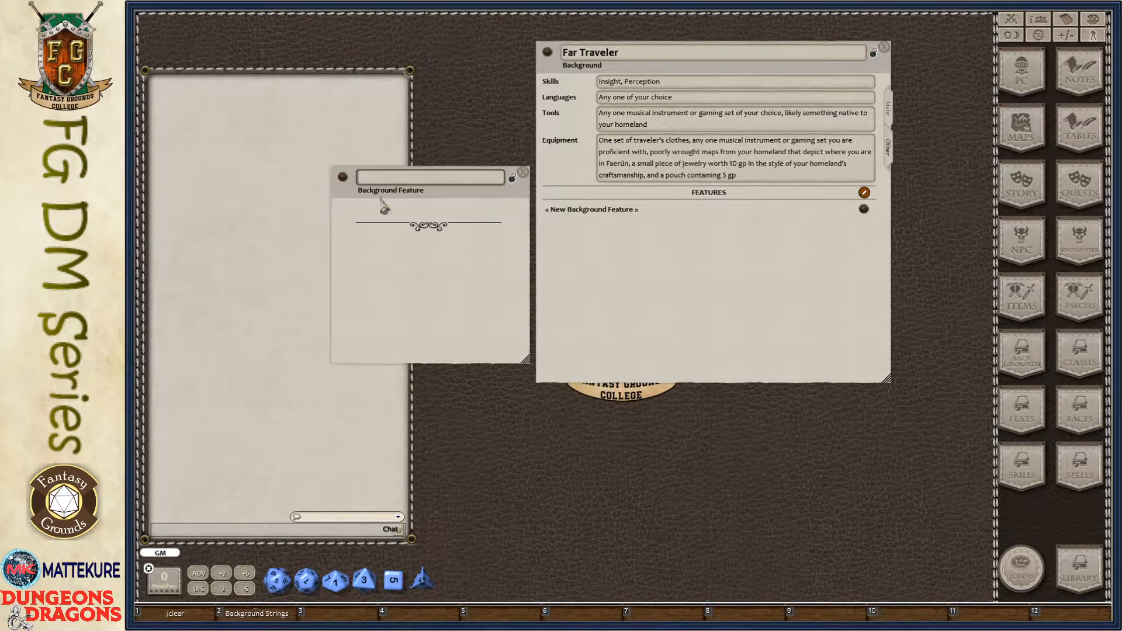
{"action": "type", "text": "All Eyes on You"}
- Paste the two-paragraph description into the All Eyes on You feature, remove its extra blank lines, and close the record
{"action": "left_click", "coordinate": [423, 220]}
{"action": "type", "text": "You can parley this attention into access to people and places you might not otherwise have, for you and your traveling companions. Noble lords, scholars, and merchant princes, to name a few, might be interested in hearing about your distant homeland and people."}
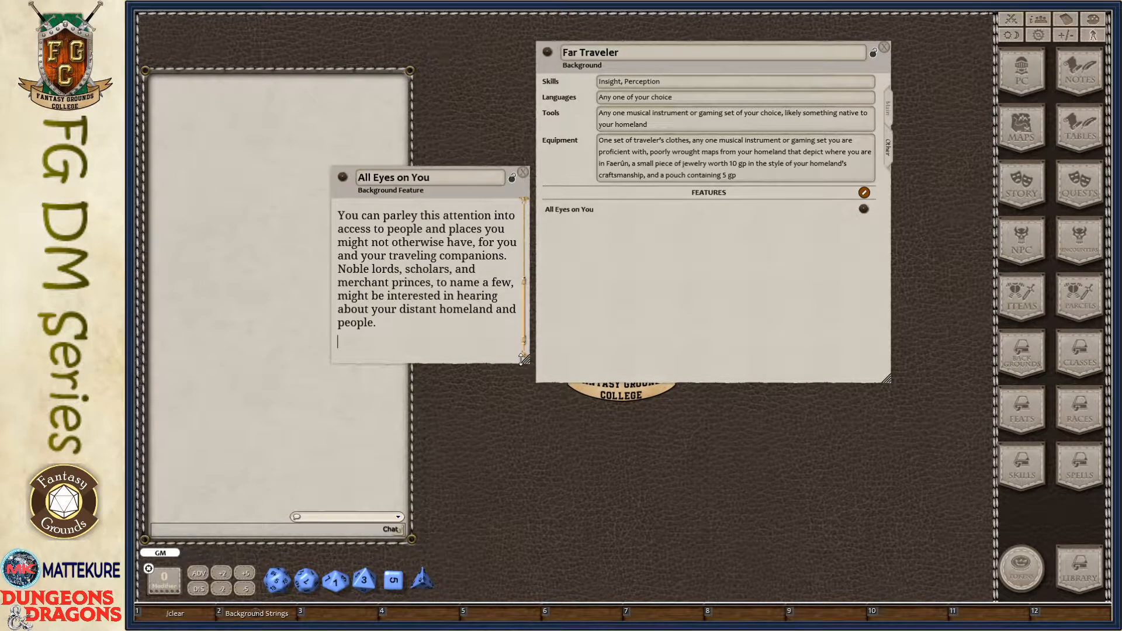
{"action": "left_click_drag", "start_coordinate": [524, 358], "coordinate": [713, 504]}
{"action": "left_click_drag", "start_coordinate": [526, 297], "coordinate": [501, 258]}
{"action": "key", "text": "Delete"}
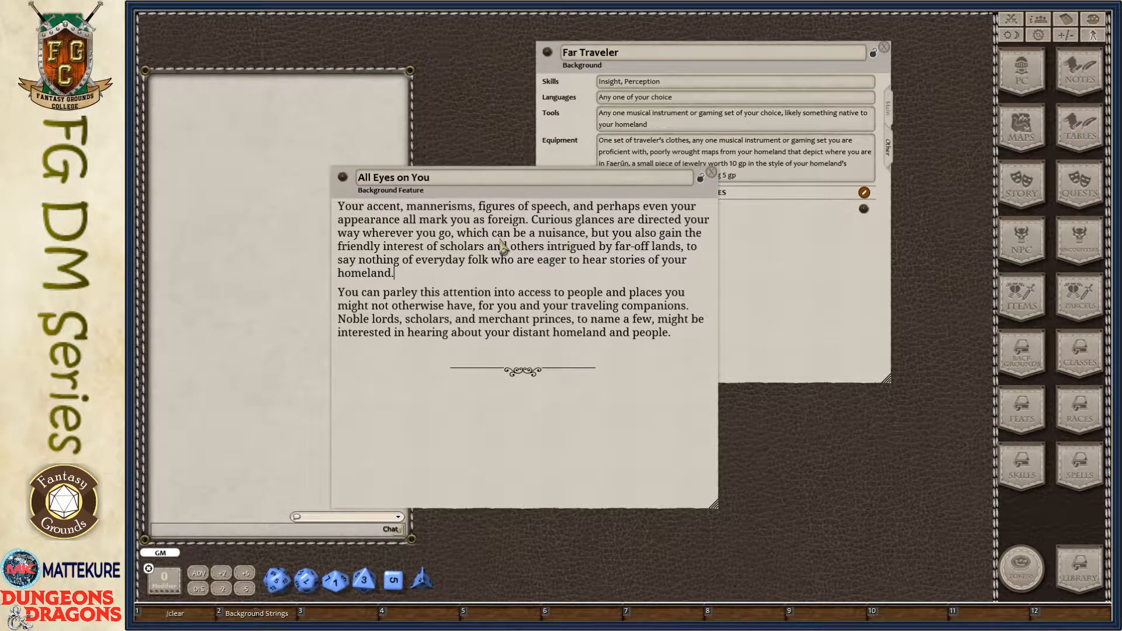
{"action": "key", "text": "Delete"}
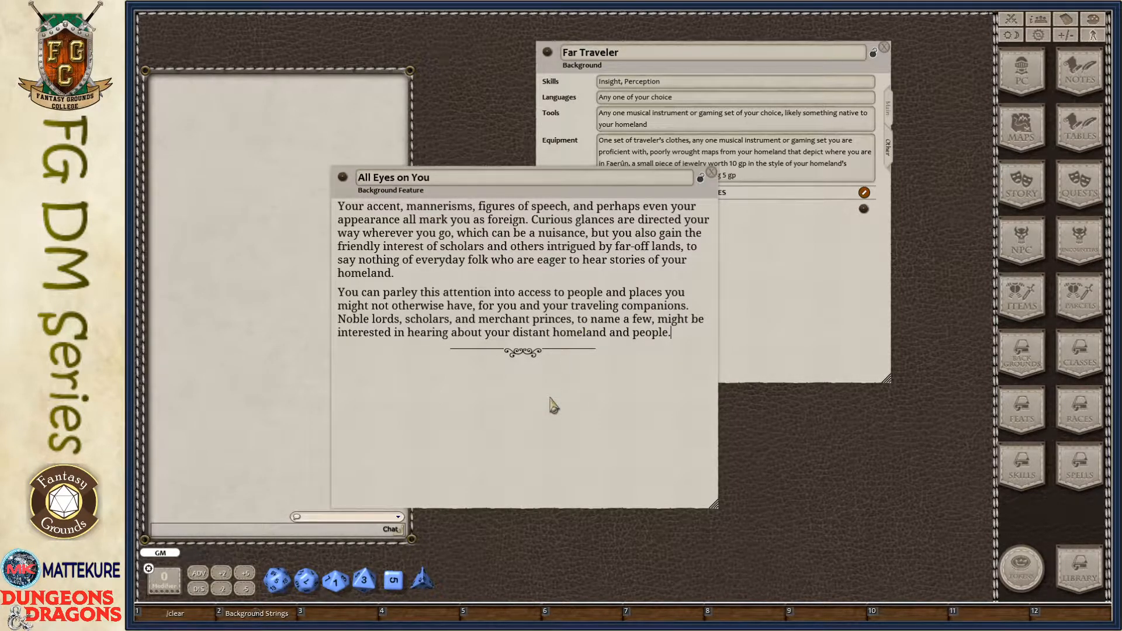
{"action": "left_click_drag", "start_coordinate": [553, 403], "coordinate": [413, 305]}
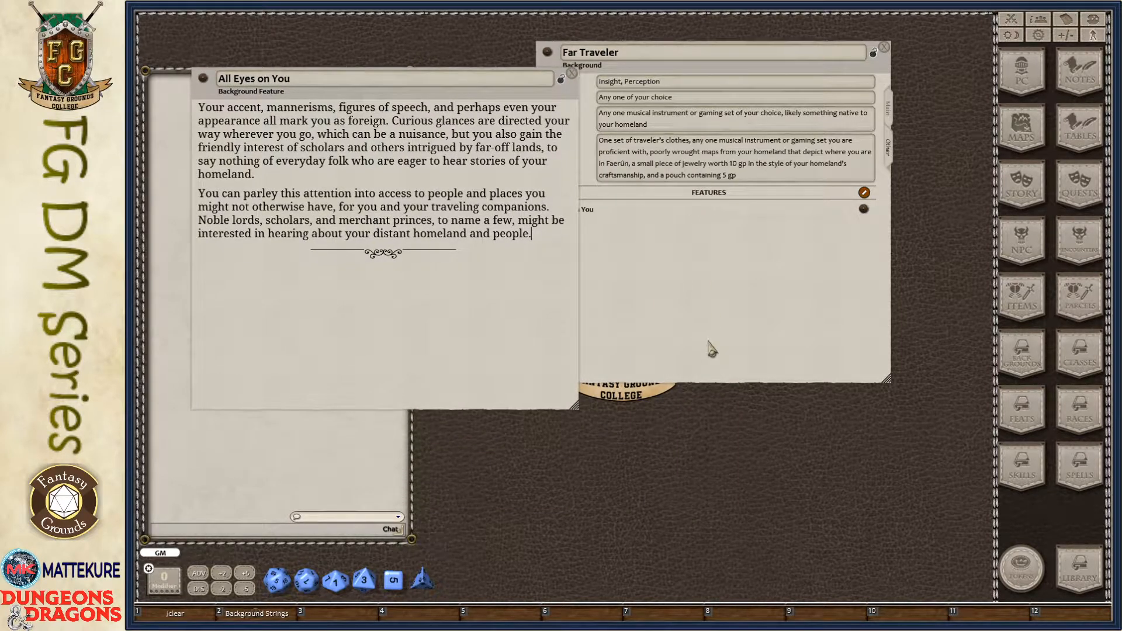
{"action": "left_click", "coordinate": [572, 73]}
- Add a second blank feature to the Far Traveler background, then open and close its record
{"action": "left_click", "coordinate": [864, 193]}
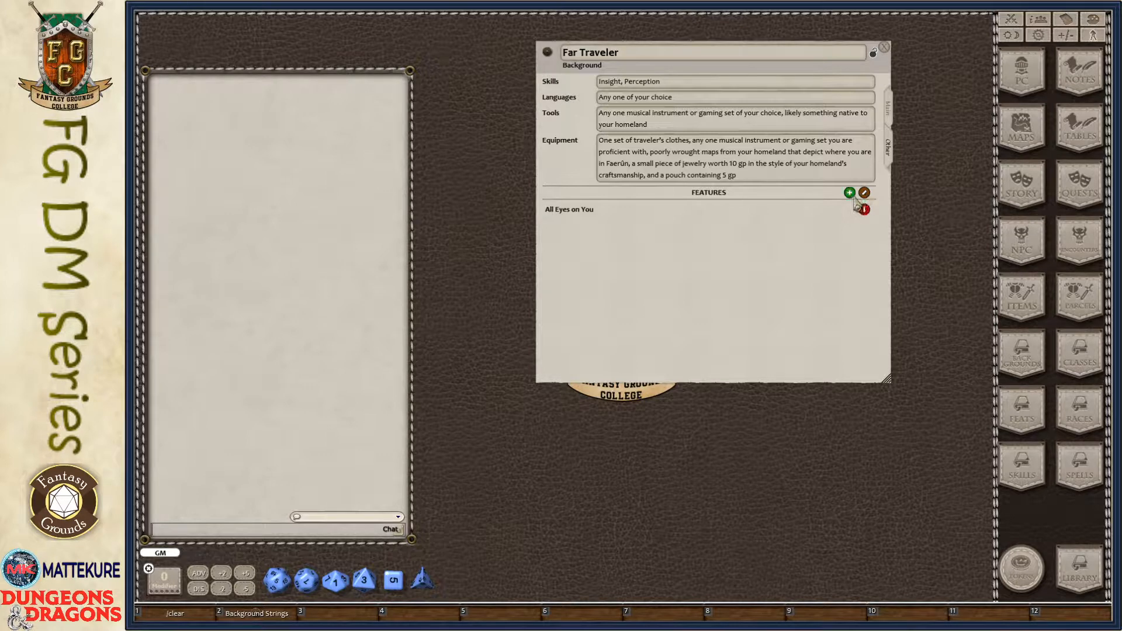
{"action": "left_click", "coordinate": [849, 192]}
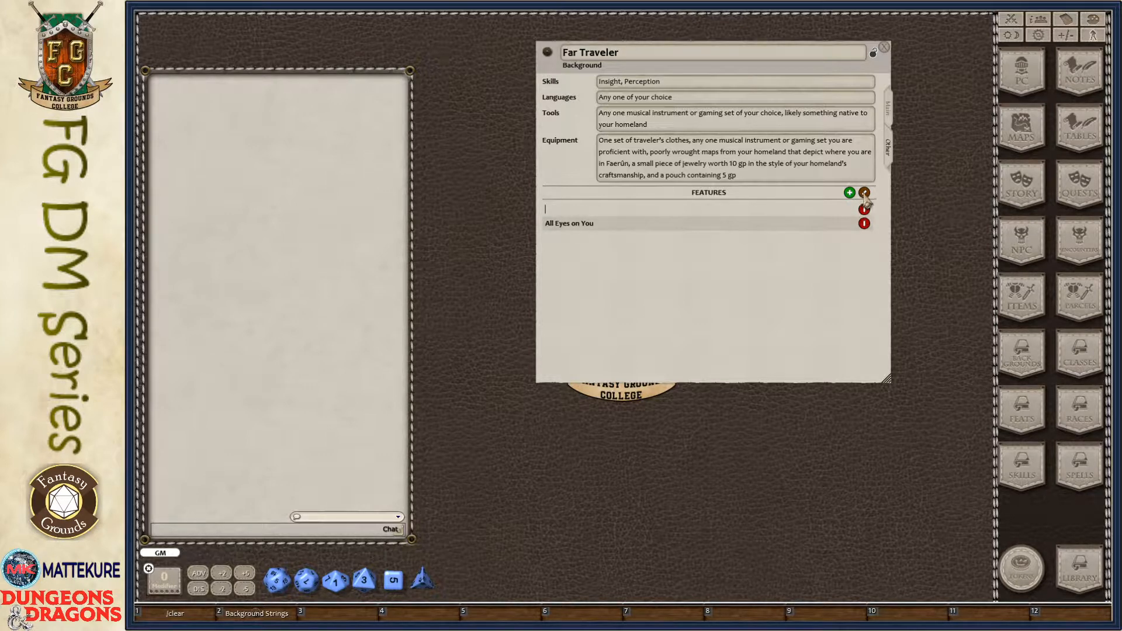
{"action": "left_click", "coordinate": [864, 192]}
{"action": "left_click", "coordinate": [864, 209]}
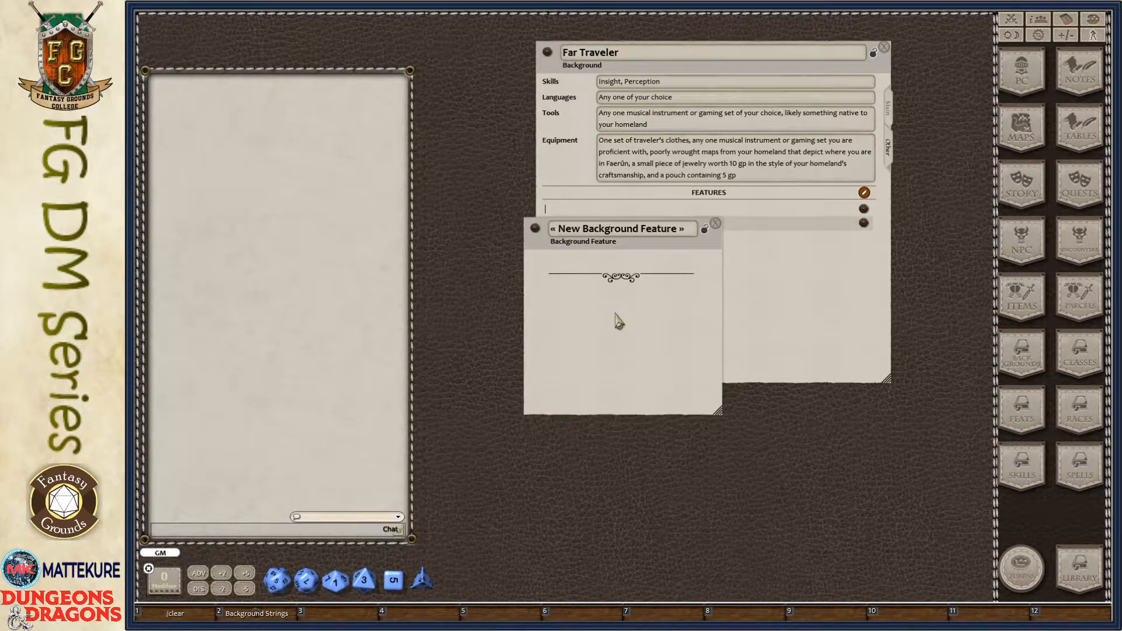
{"action": "left_click", "coordinate": [715, 224]}
- Delete the blank feature listed above All Eyes on You
{"action": "right_click", "coordinate": [763, 208]}
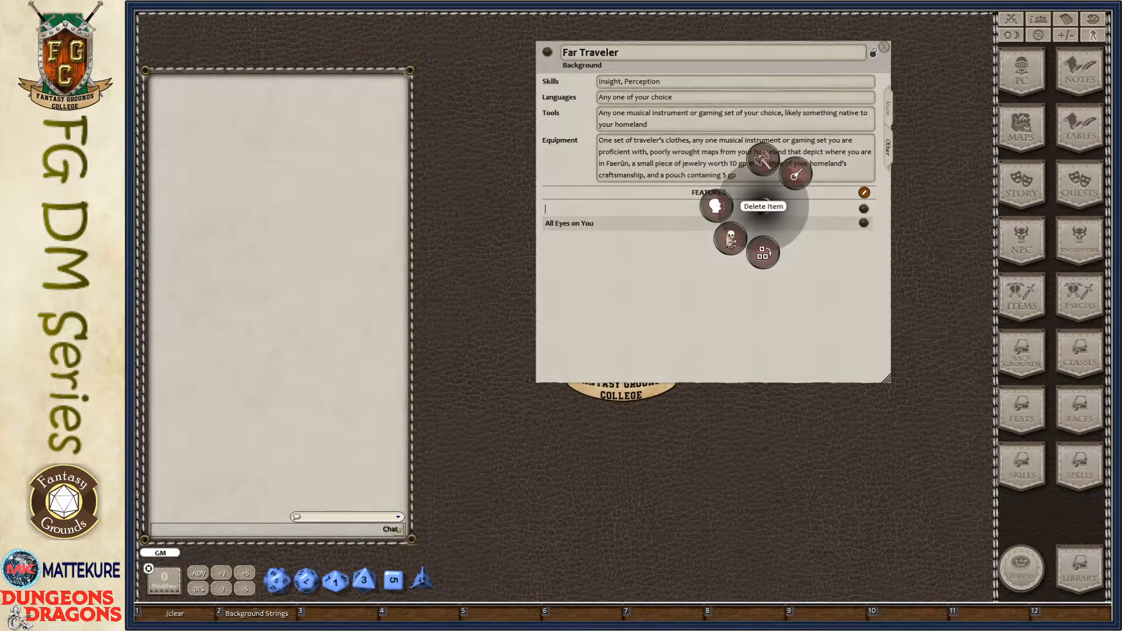
{"action": "left_click", "coordinate": [730, 238]}
{"action": "left_click", "coordinate": [691, 245]}
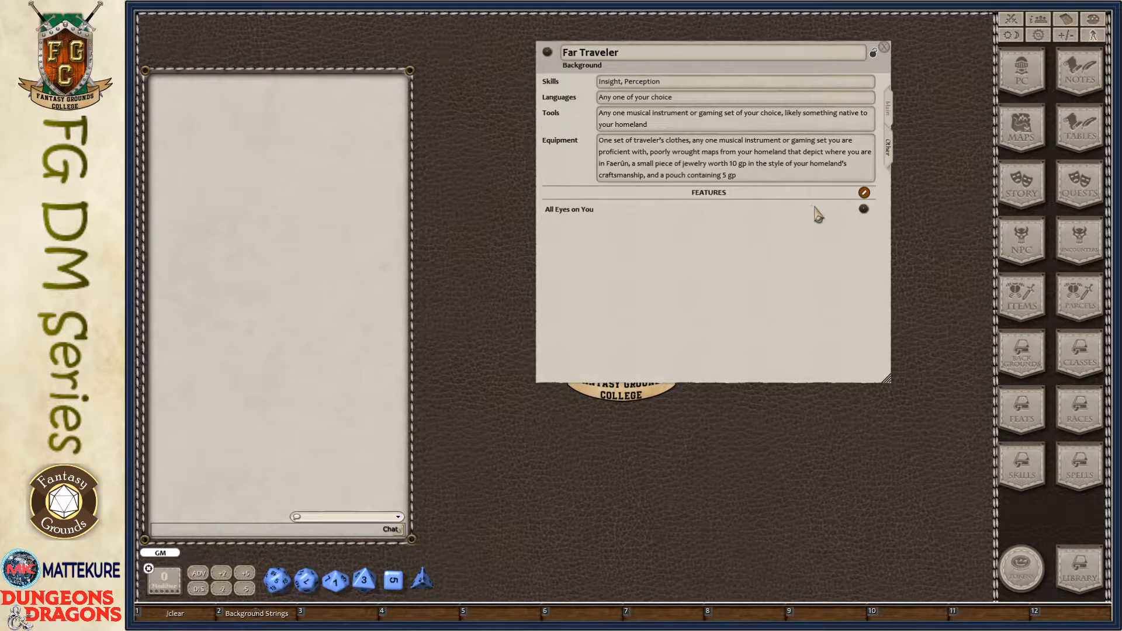
- Paste the full Far Traveler source text into the background's main description
{"action": "left_click", "coordinate": [891, 114]}
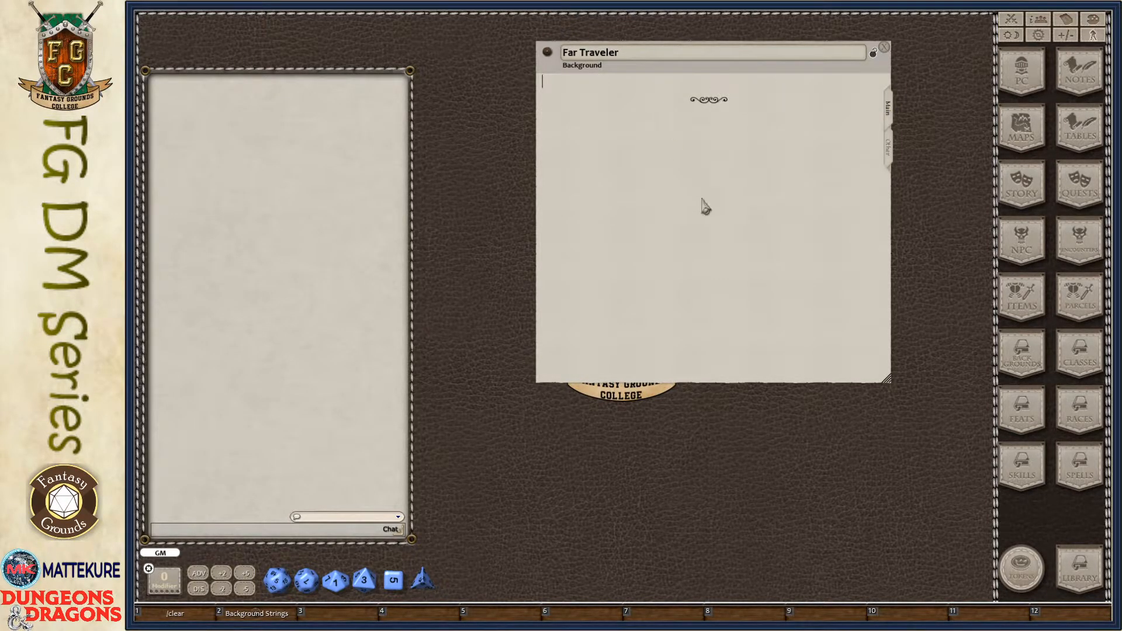
{"action": "left_click_drag", "start_coordinate": [704, 204], "coordinate": [618, 225]}
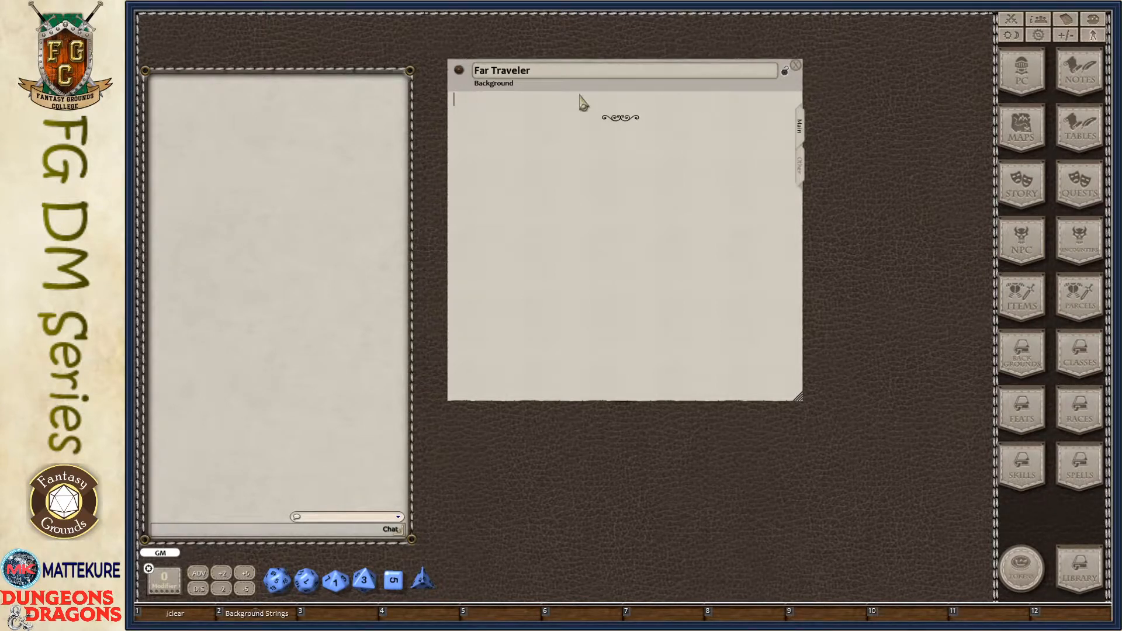
{"action": "key", "text": "ctrl+v"}
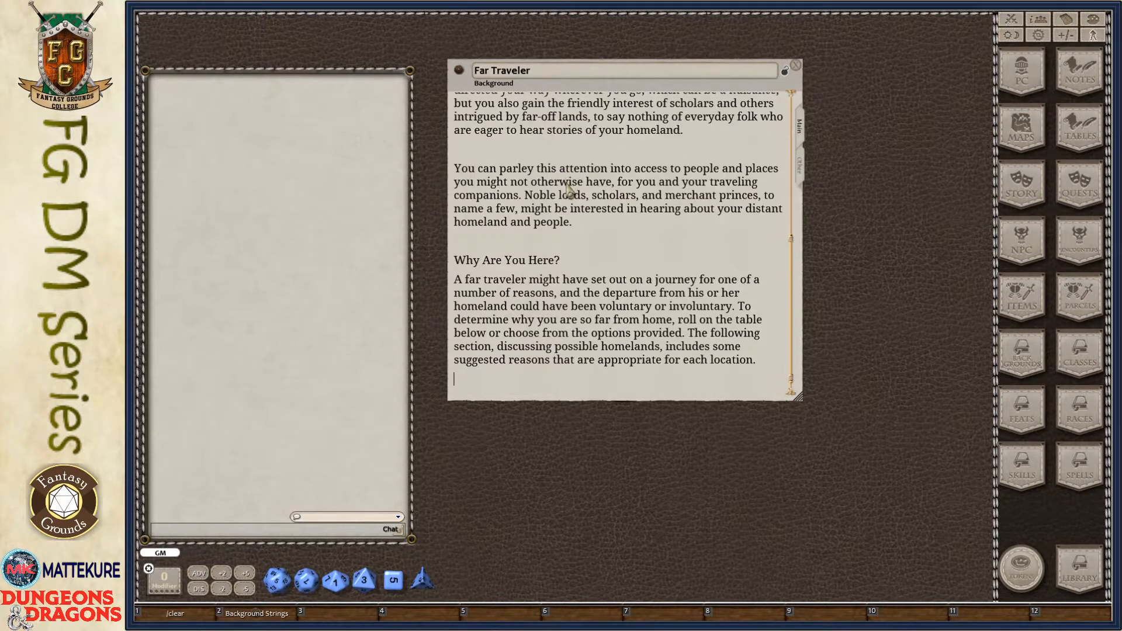
- Remove the blank line between the Skill Proficiencies and Tool Proficiencies paragraphs and bold both labels
{"action": "scroll", "coordinate": [570, 193], "scroll_direction": "up", "scroll_amount": 10}
{"action": "left_click", "coordinate": [694, 100]}
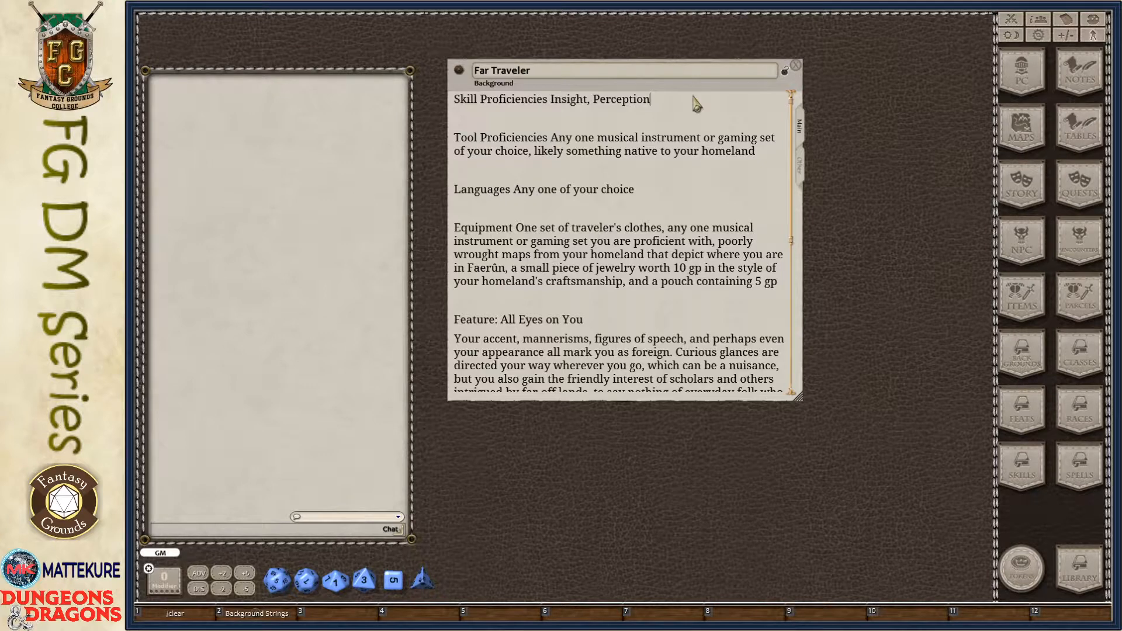
{"action": "key", "text": "Delete"}
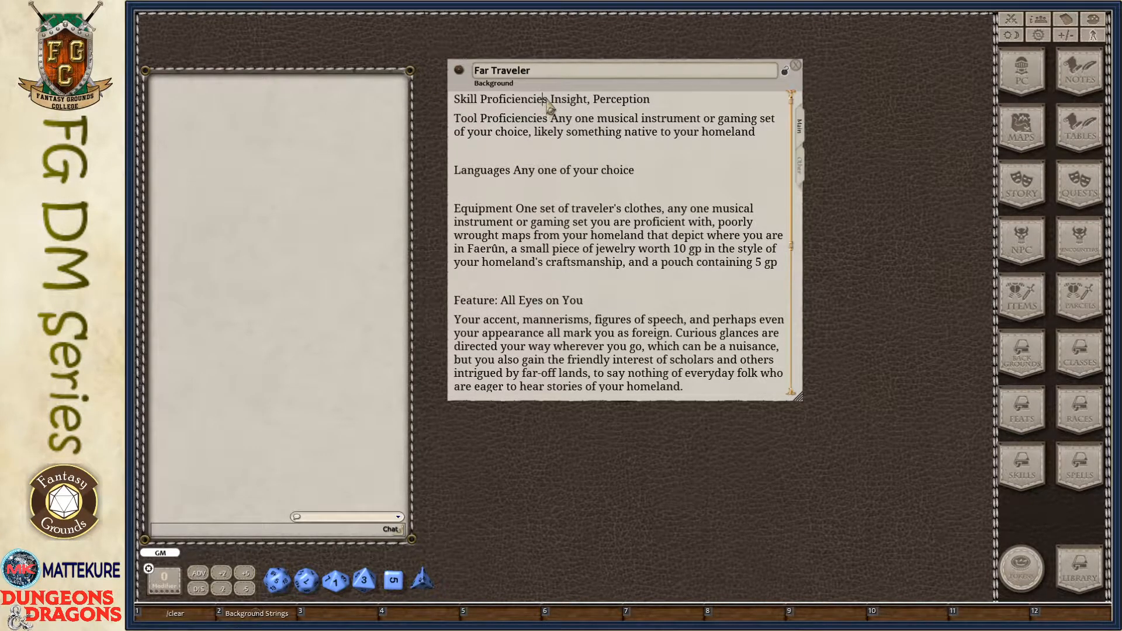
{"action": "left_click_drag", "start_coordinate": [548, 101], "coordinate": [400, 100]}
{"action": "key", "text": "ctrl+b"}
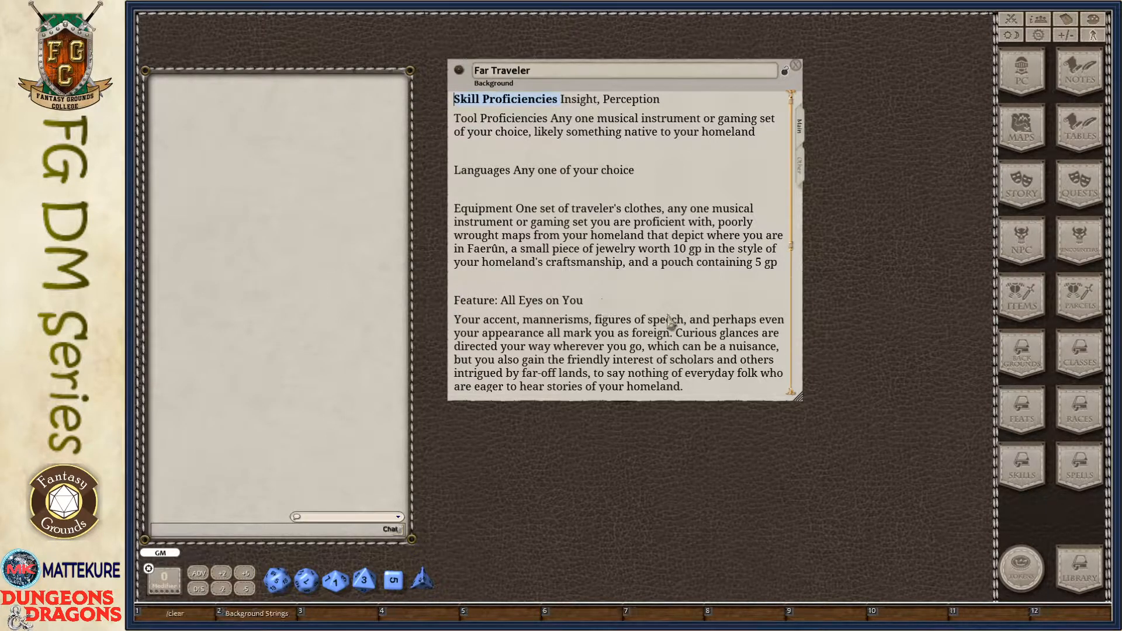
{"action": "left_click", "coordinate": [584, 153]}
{"action": "key", "text": "Up"}
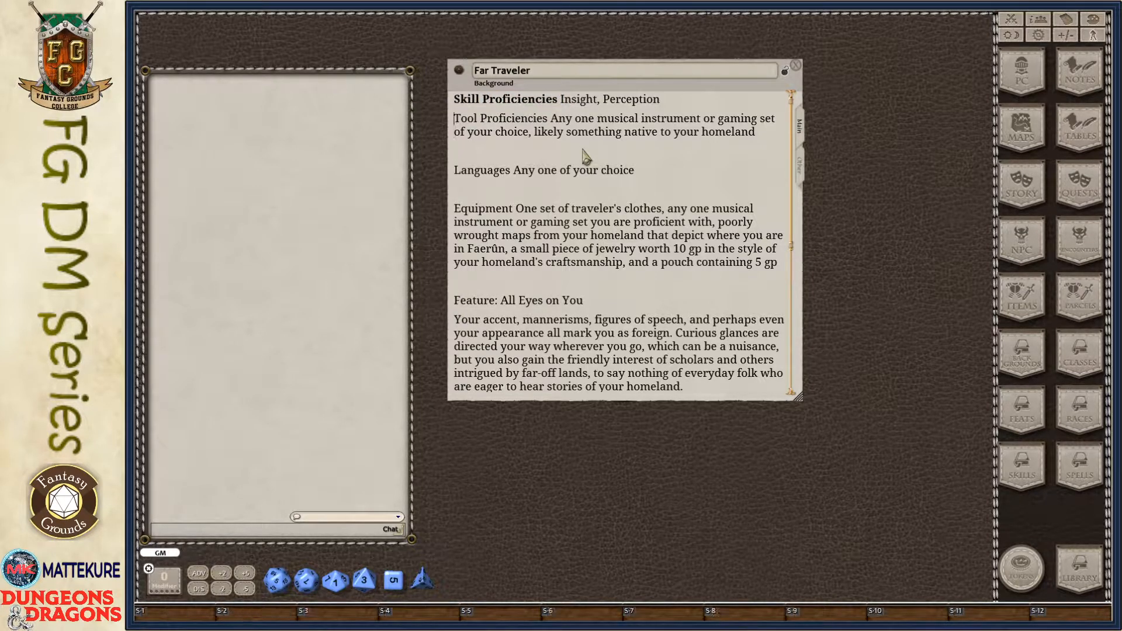
{"action": "key", "text": "shift+Right"}
{"action": "key", "text": "ctrl+b"}
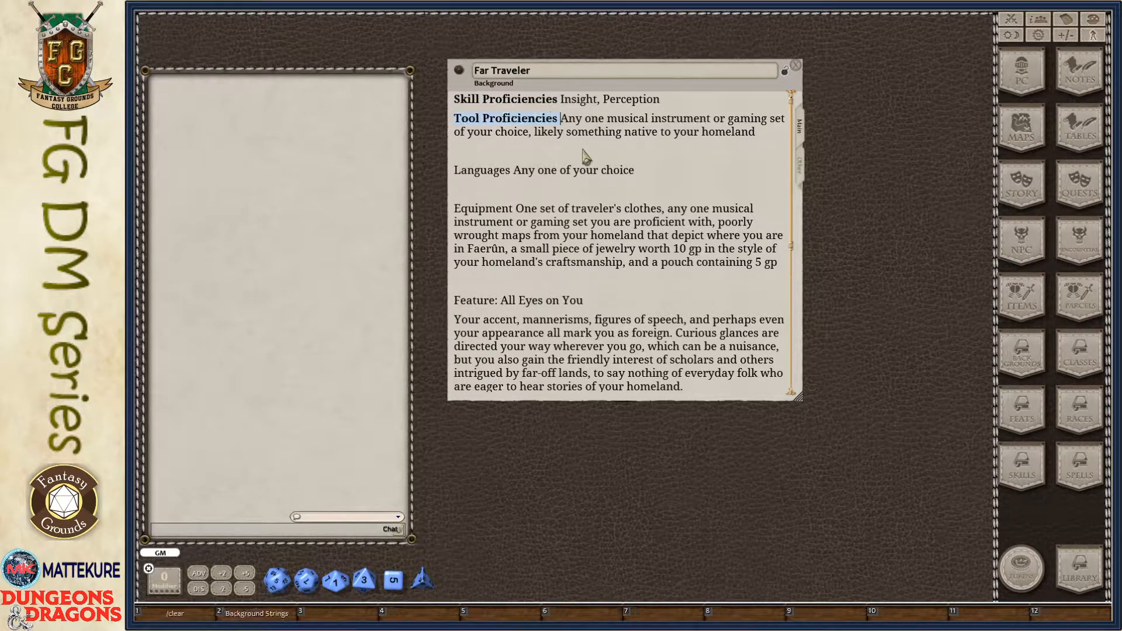
- Remove the blank lines above the Languages and Equipment paragraphs and bold both labels
{"action": "left_click", "coordinate": [585, 155]}
{"action": "key", "text": "Delete"}
{"action": "key", "text": "ctrl+shift+Right"}
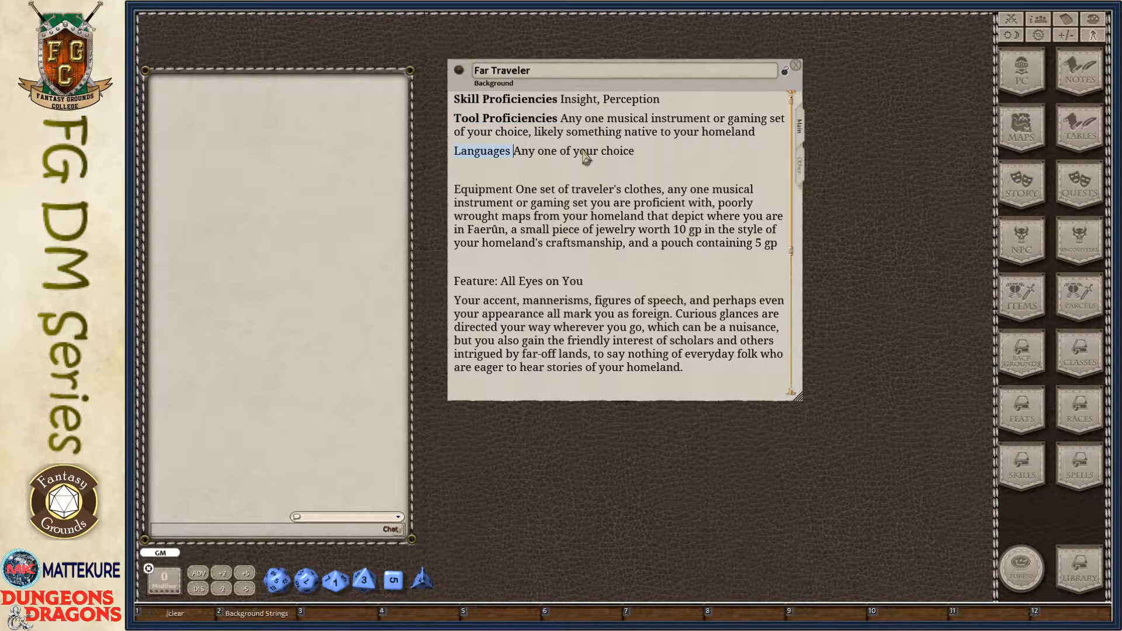
{"action": "key", "text": "ctrl+b"}
{"action": "key", "text": "Down"}
{"action": "key", "text": "Delete"}
{"action": "key", "text": "ctrl+shift+Right"}
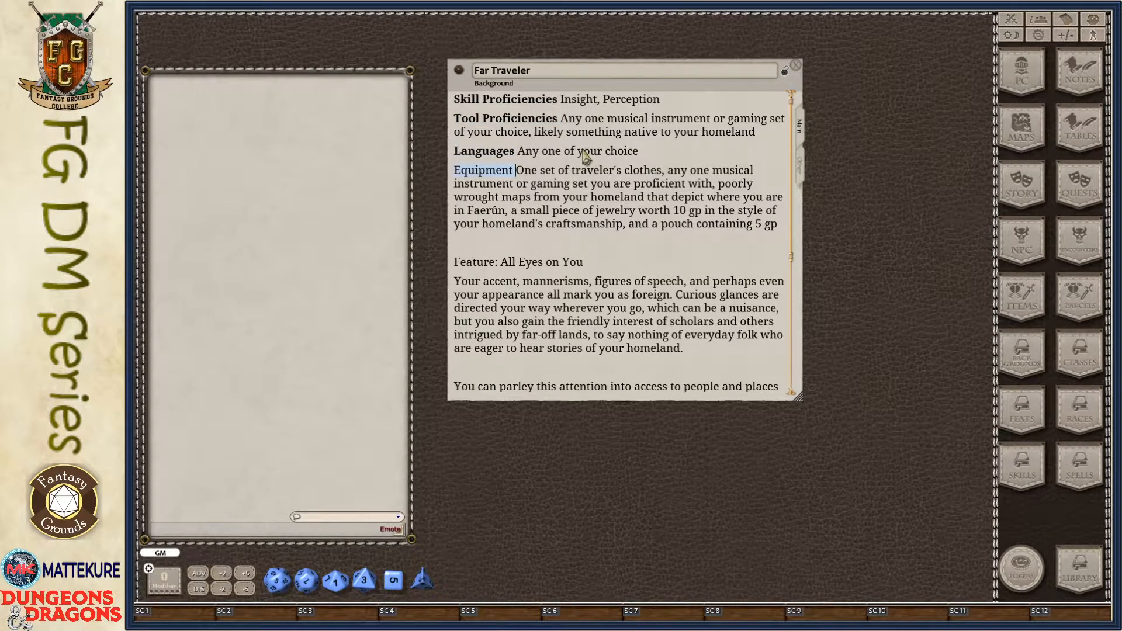
{"action": "key", "text": "ctrl+b"}
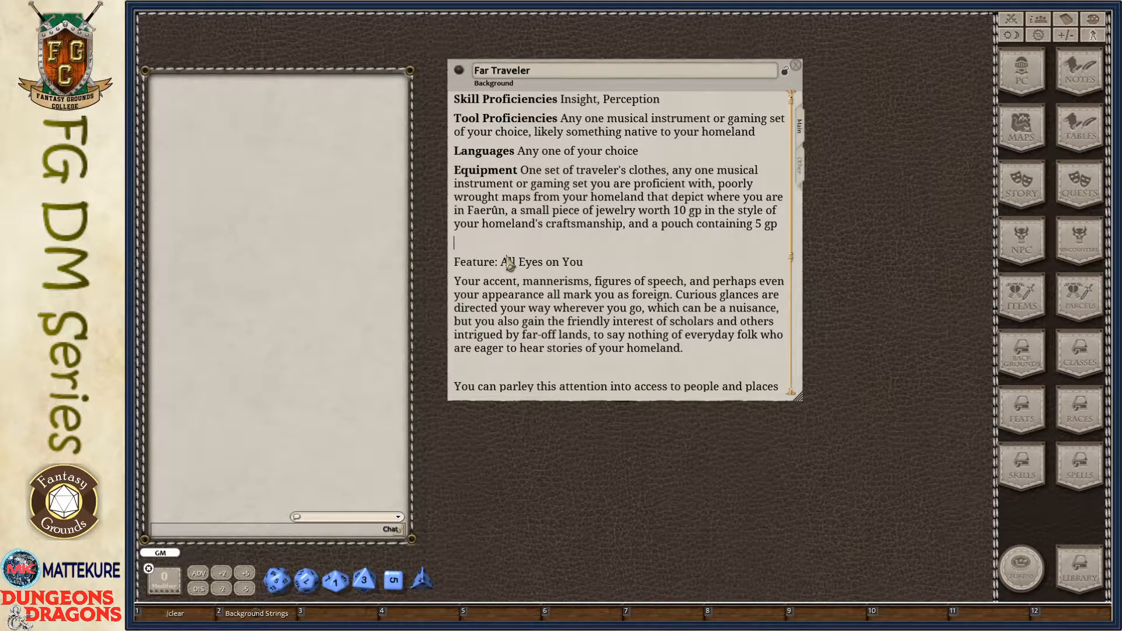
- Format the "Feature: All Eyes on You" line in the main description as a heading
{"action": "left_click_drag", "start_coordinate": [597, 266], "coordinate": [436, 267]}
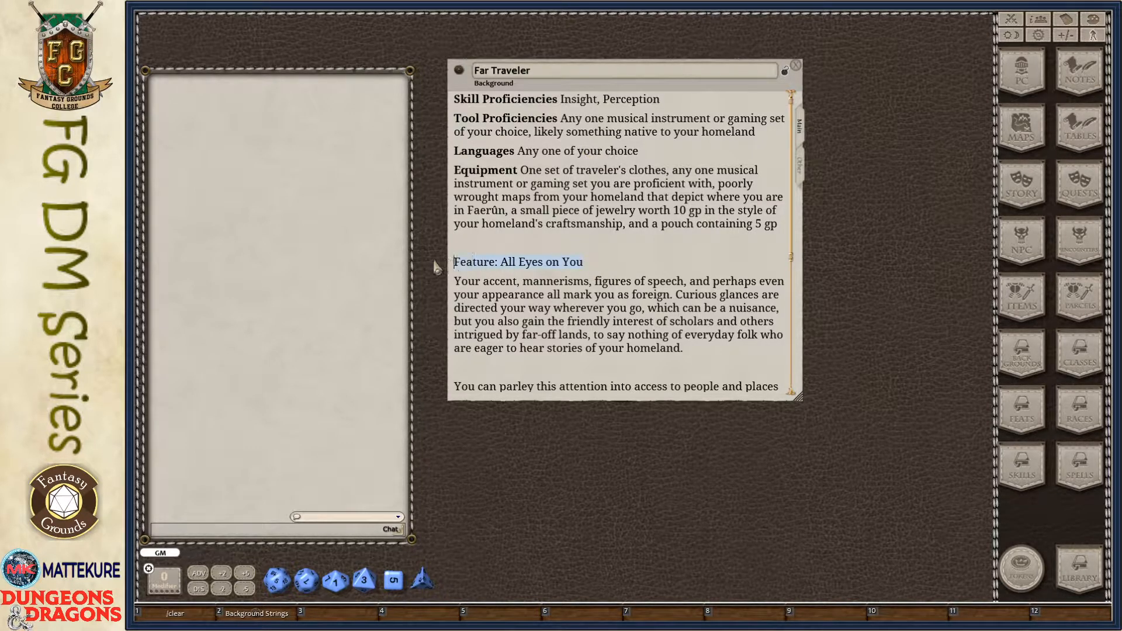
{"action": "key", "text": "ctrl+b"}
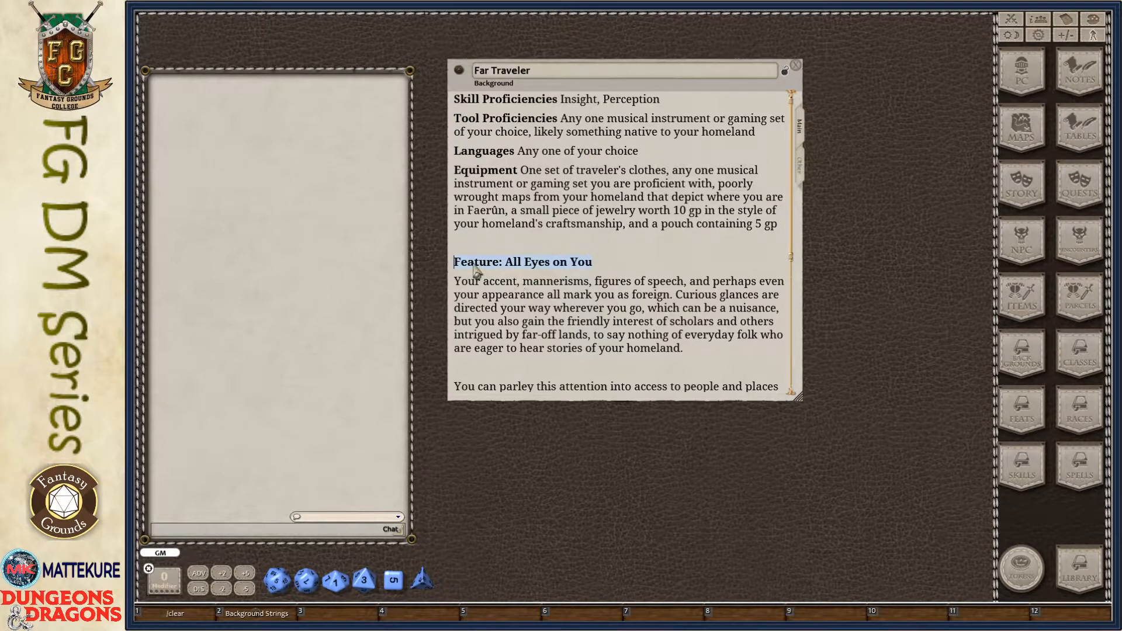
{"action": "key", "text": "ctrl+1"}
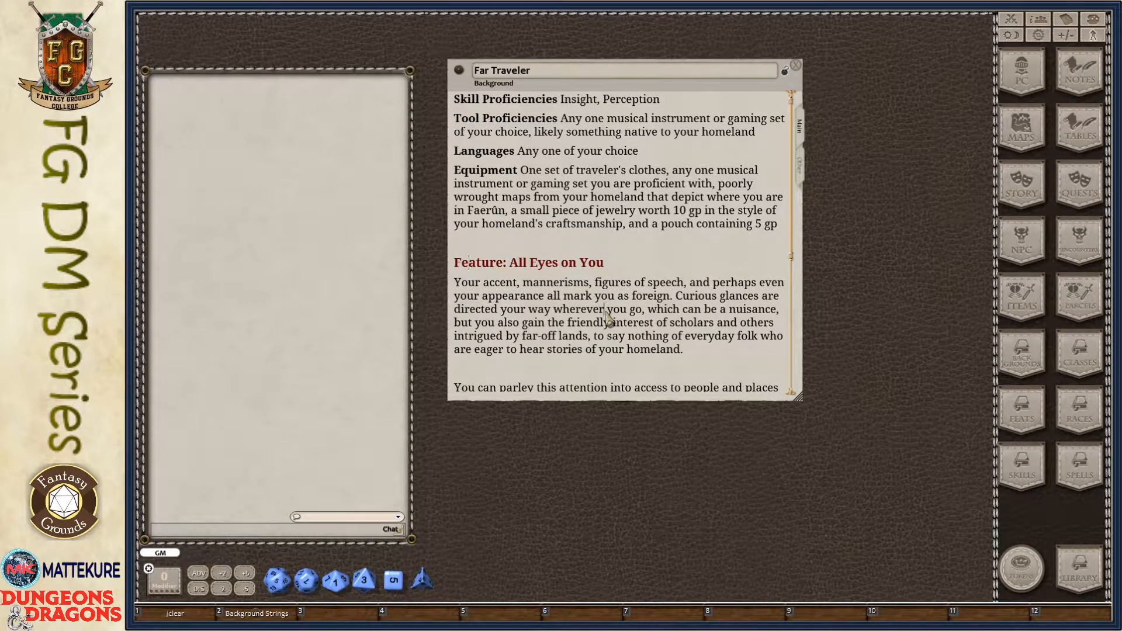
- Delete the two body paragraphs under the "Feature: All Eyes on You" heading and the blank line above that heading
{"action": "scroll", "coordinate": [608, 319], "scroll_direction": "down", "scroll_amount": 2}
{"action": "scroll", "coordinate": [611, 322], "scroll_direction": "down", "scroll_amount": 2}
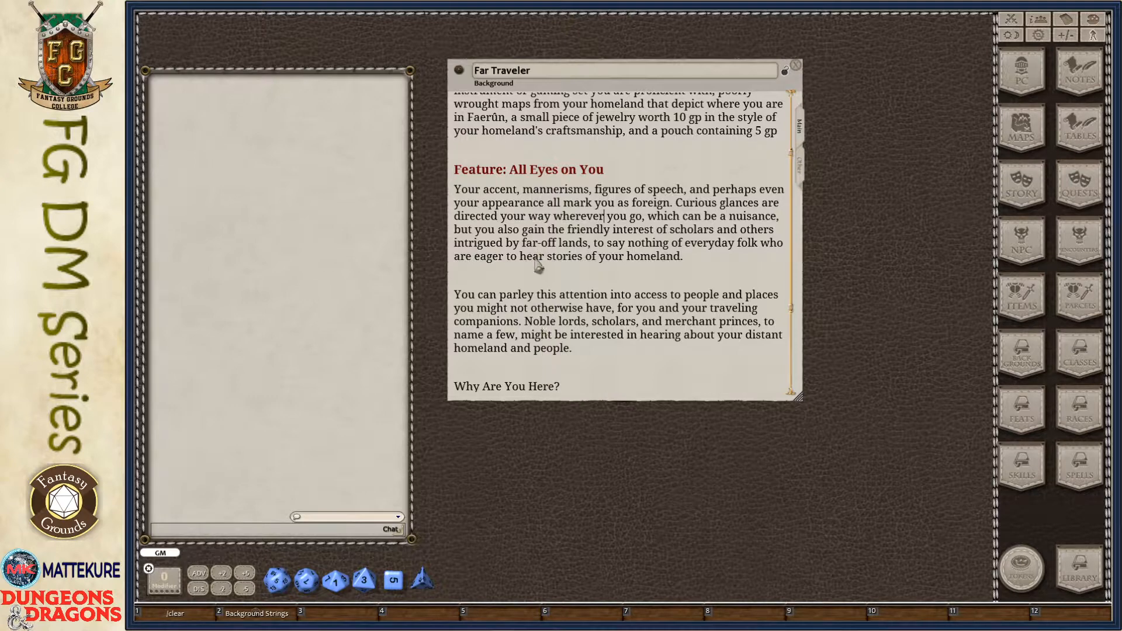
{"action": "left_click_drag", "start_coordinate": [573, 351], "coordinate": [443, 186]}
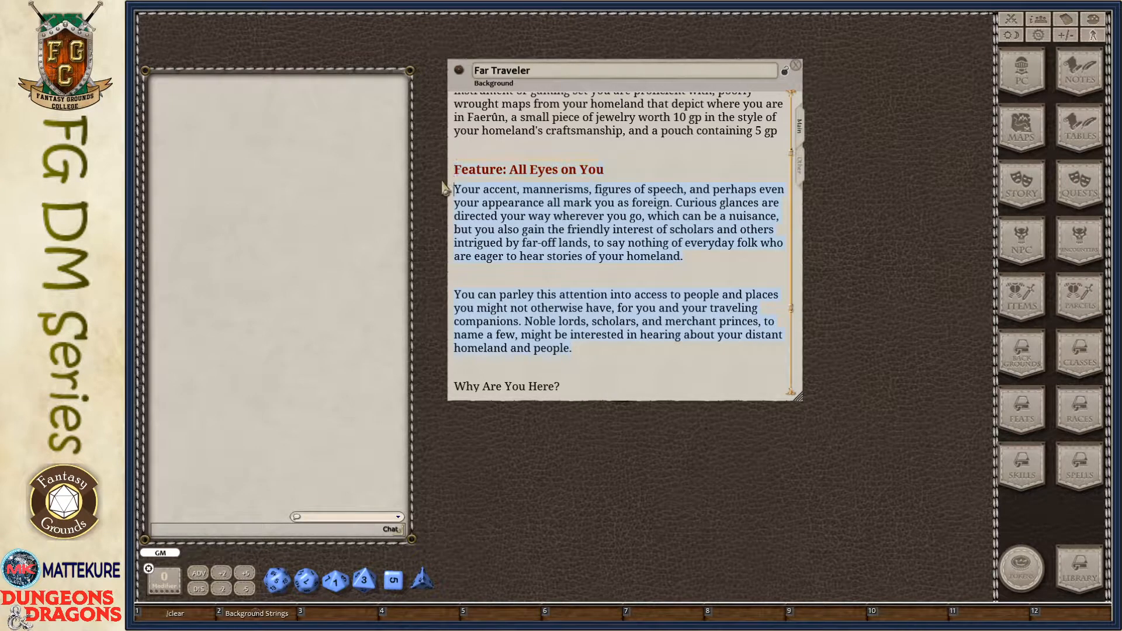
{"action": "key", "text": "Delete"}
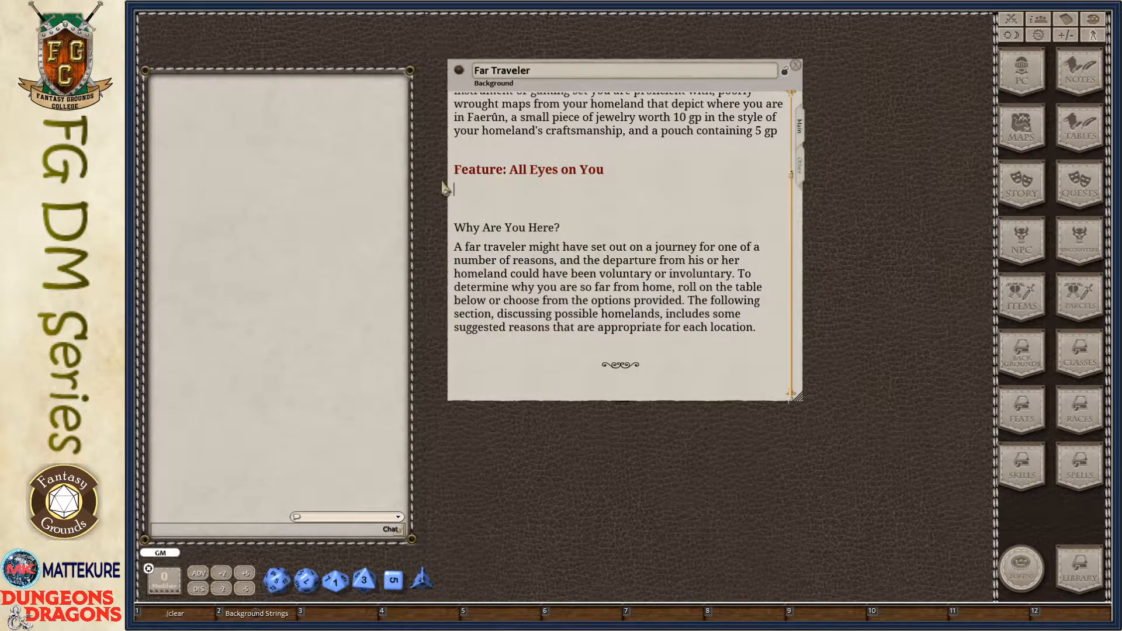
{"action": "left_click", "coordinate": [529, 149]}
{"action": "key", "text": "BackSpace"}
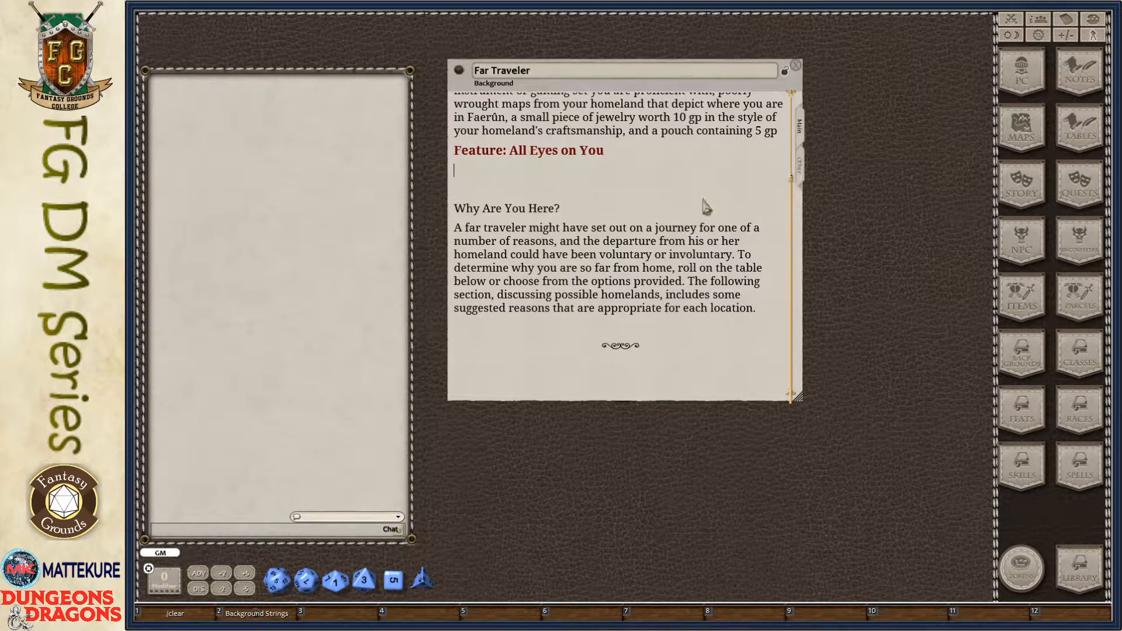
- Insert a link to the All Eyes on You feature record beneath its heading in the main description, and close the record
{"action": "left_click", "coordinate": [802, 171]}
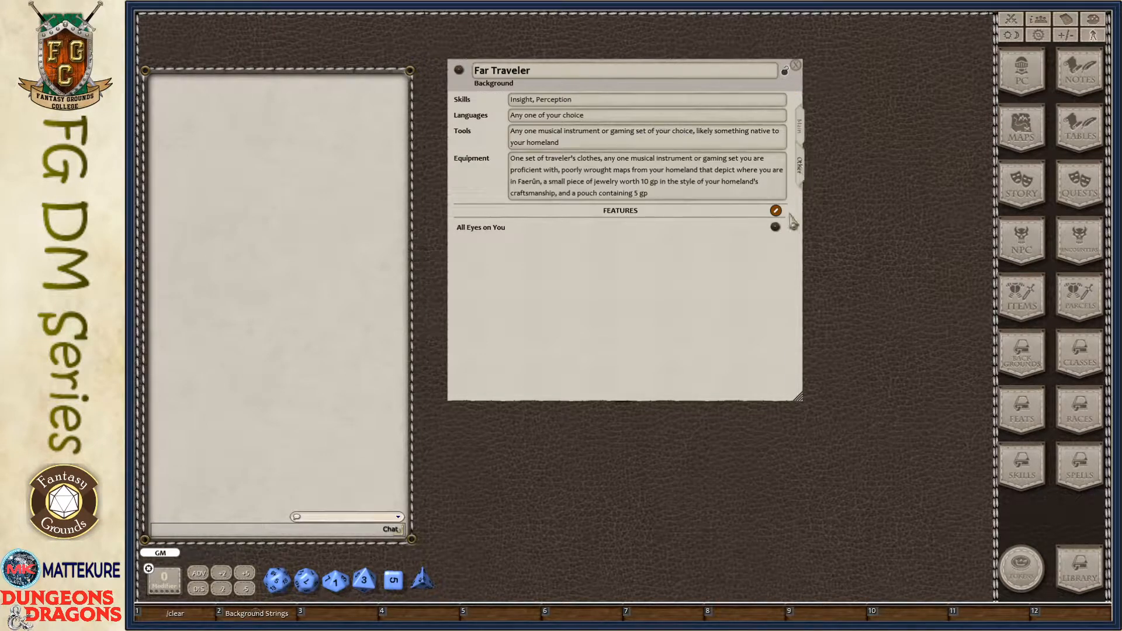
{"action": "left_click", "coordinate": [776, 230]}
{"action": "left_click_drag", "start_coordinate": [257, 298], "coordinate": [902, 402]}
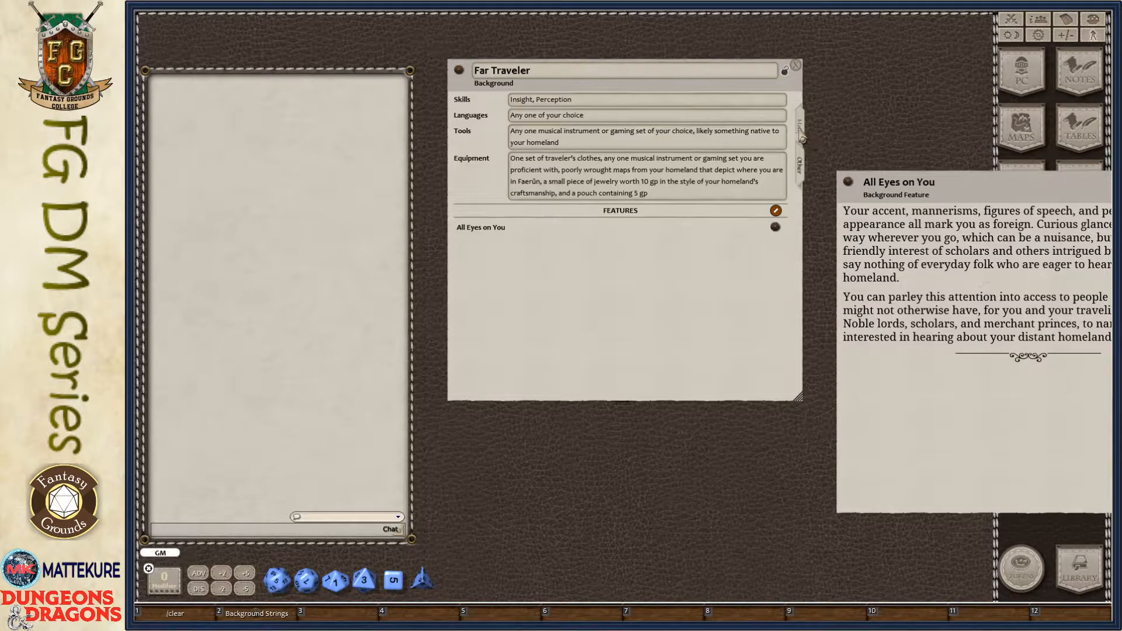
{"action": "left_click", "coordinate": [800, 126]}
{"action": "left_click_drag", "start_coordinate": [848, 187], "coordinate": [479, 171]}
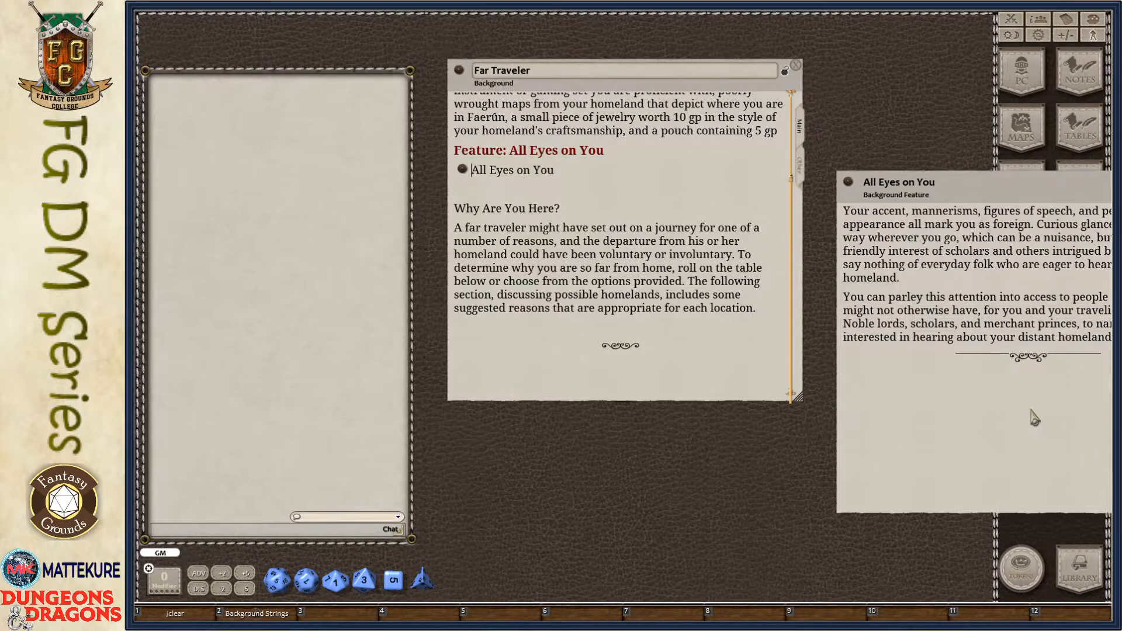
{"action": "left_click_drag", "start_coordinate": [1031, 411], "coordinate": [745, 425]}
{"action": "left_click", "coordinate": [933, 193]}
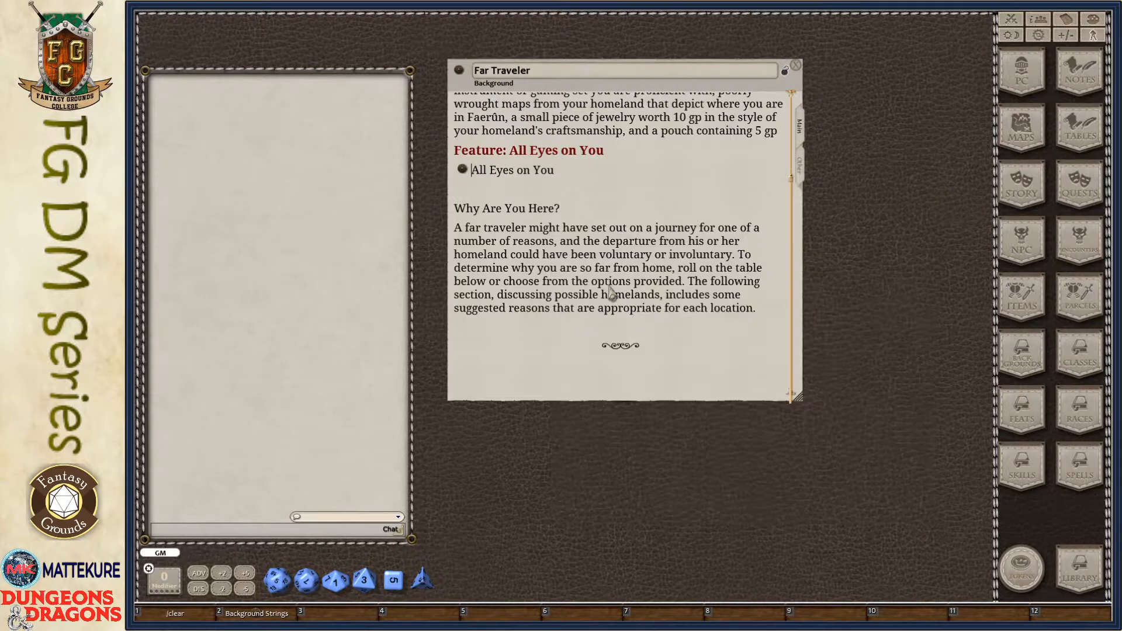
- Remove the blank line above "Why Are You Here?" and format that line as a heading
{"action": "key", "text": "Delete"}
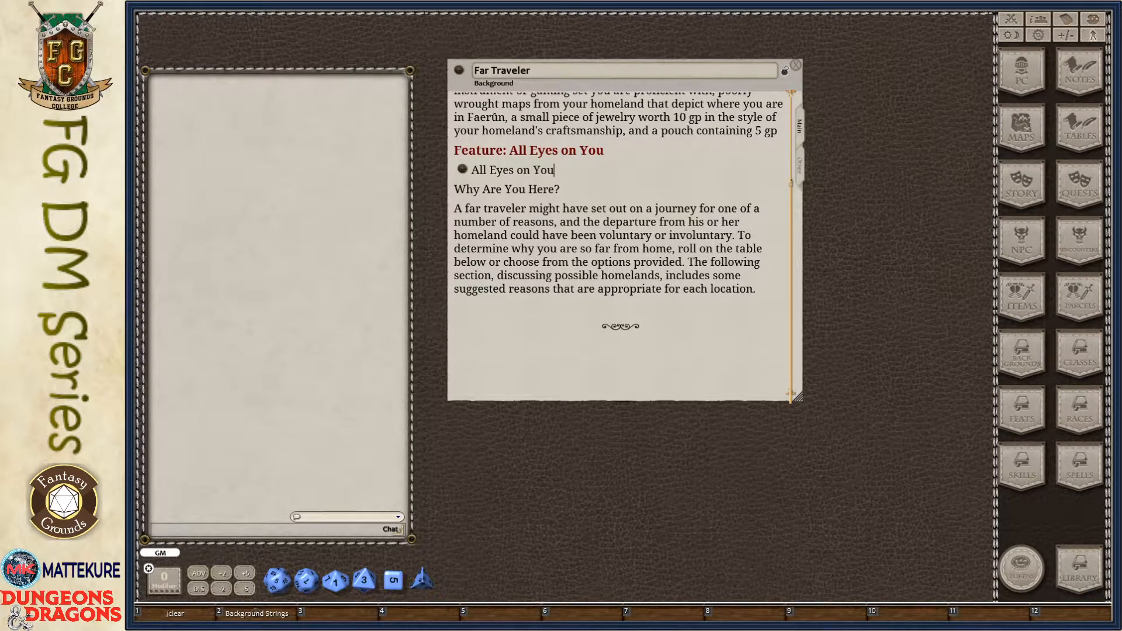
{"action": "left_click", "coordinate": [522, 182]}
{"action": "key", "text": "ctrl+1"}
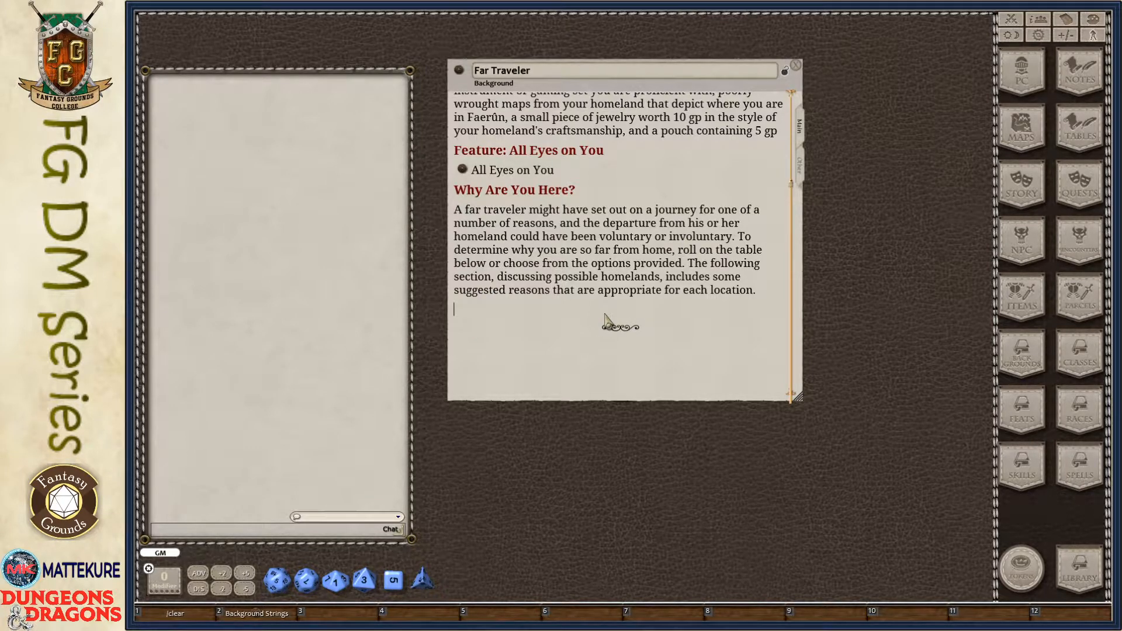
- Import the copied list of reasons for travelling as a new table named Reason
{"action": "left_click_drag", "start_coordinate": [564, 384], "coordinate": [387, 379]}
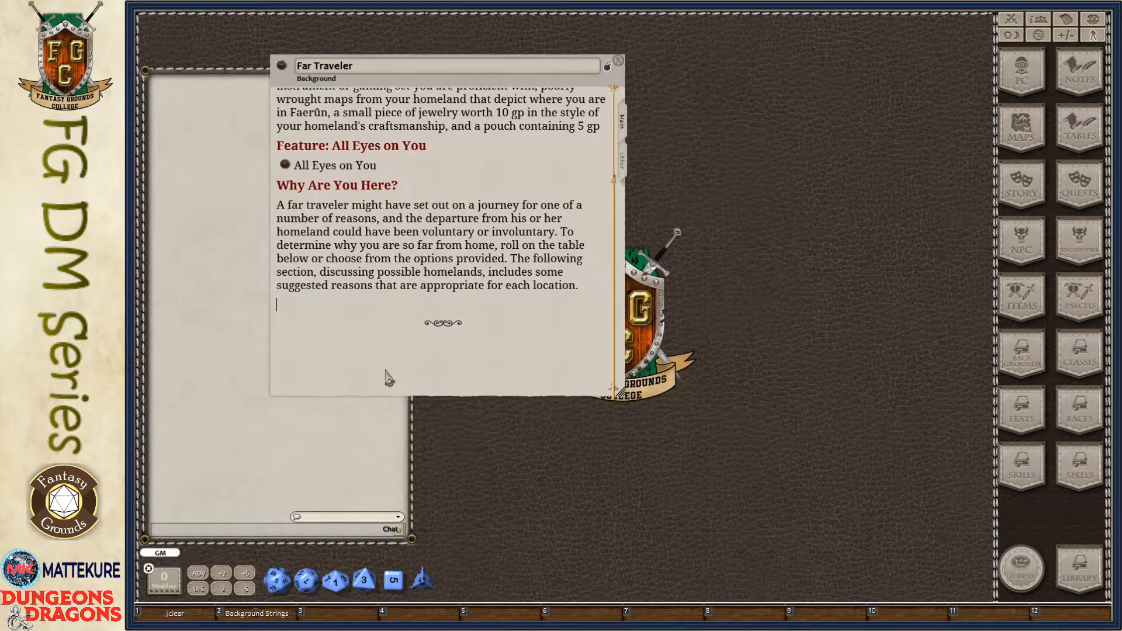
{"action": "left_click", "coordinate": [1094, 134]}
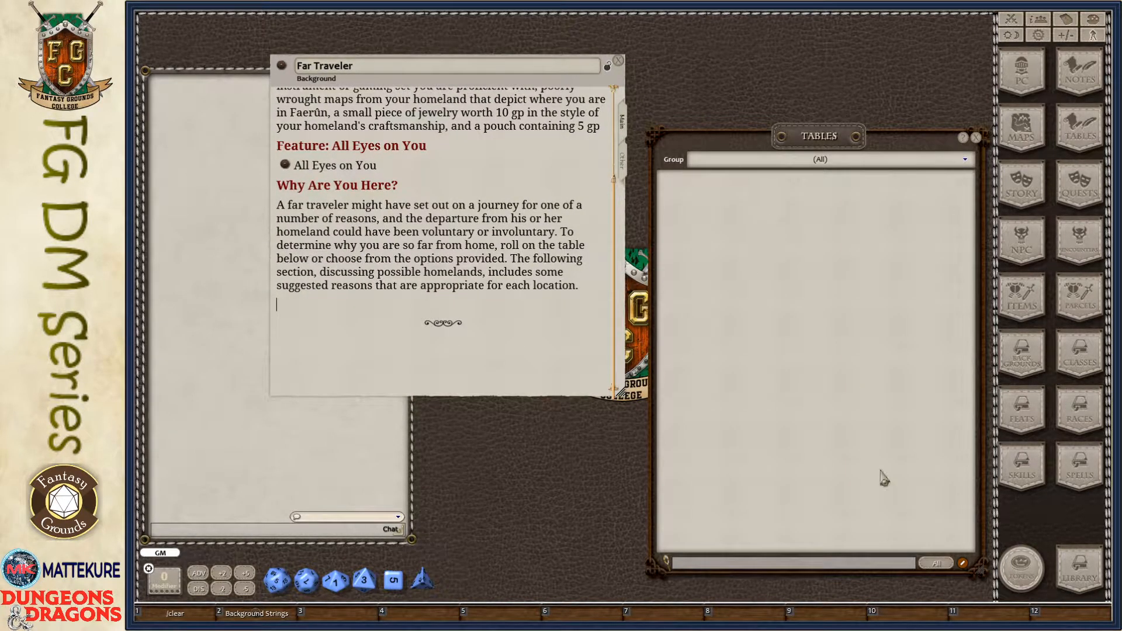
{"action": "left_click", "coordinate": [963, 563]}
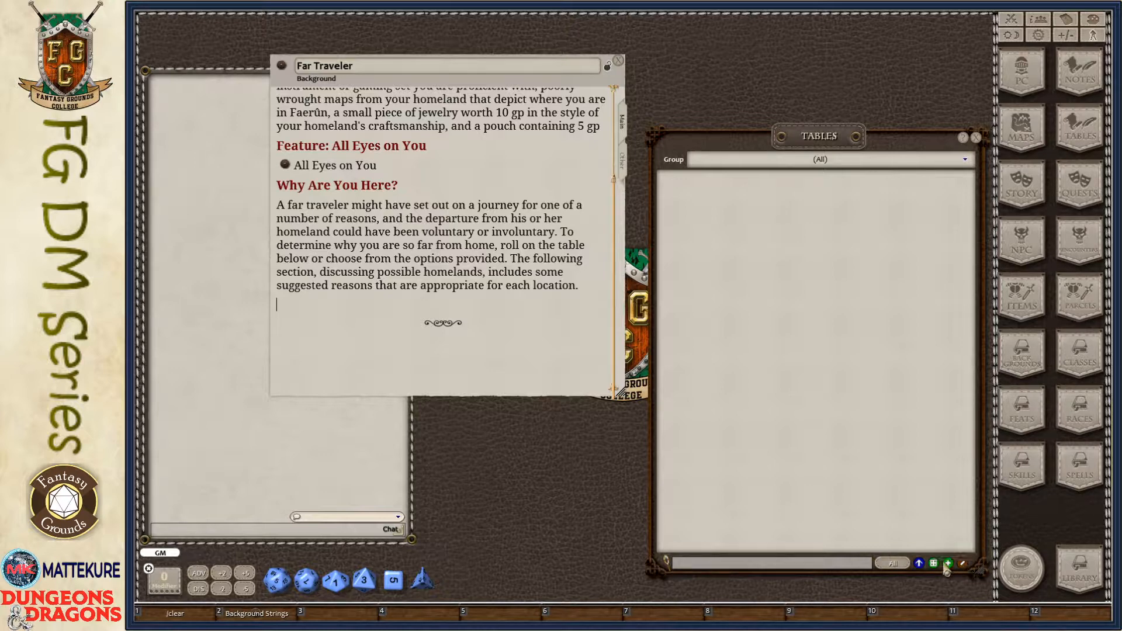
{"action": "left_click", "coordinate": [920, 563]}
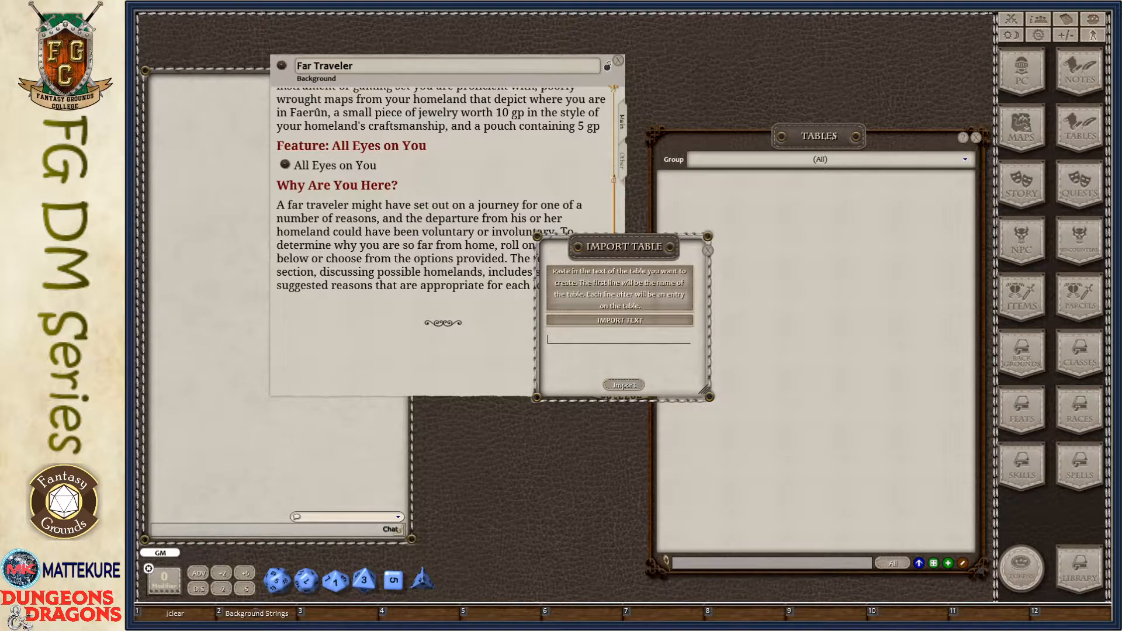
{"action": "type", "text": "Reason Emissary Exile Fugitive Pilgrim Sightseer Wanderer"}
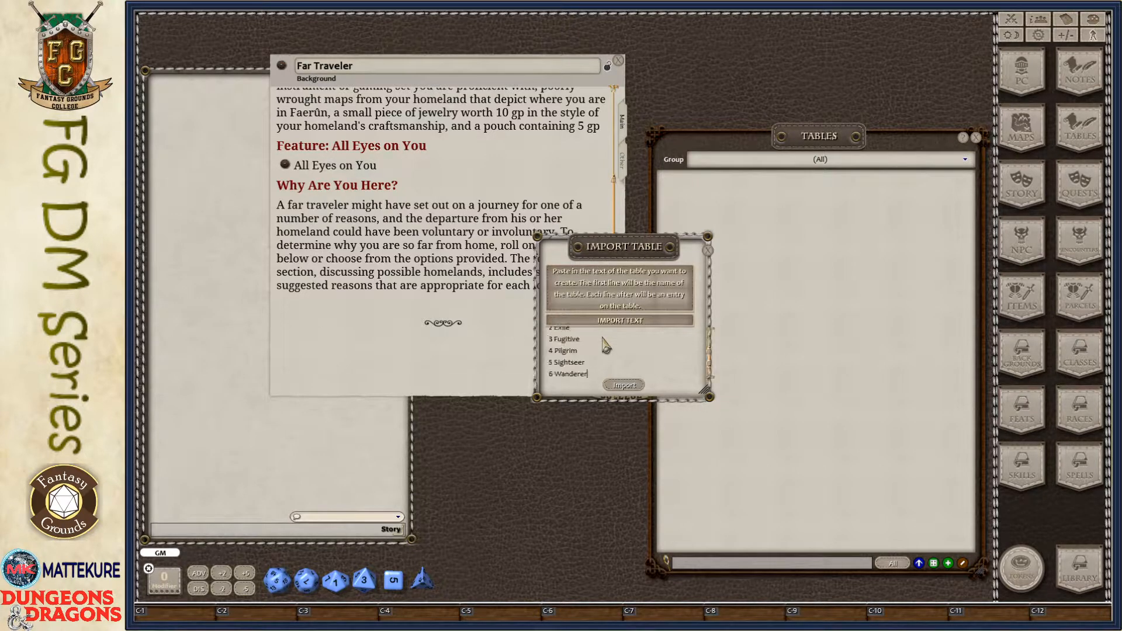
{"action": "left_click", "coordinate": [625, 385]}
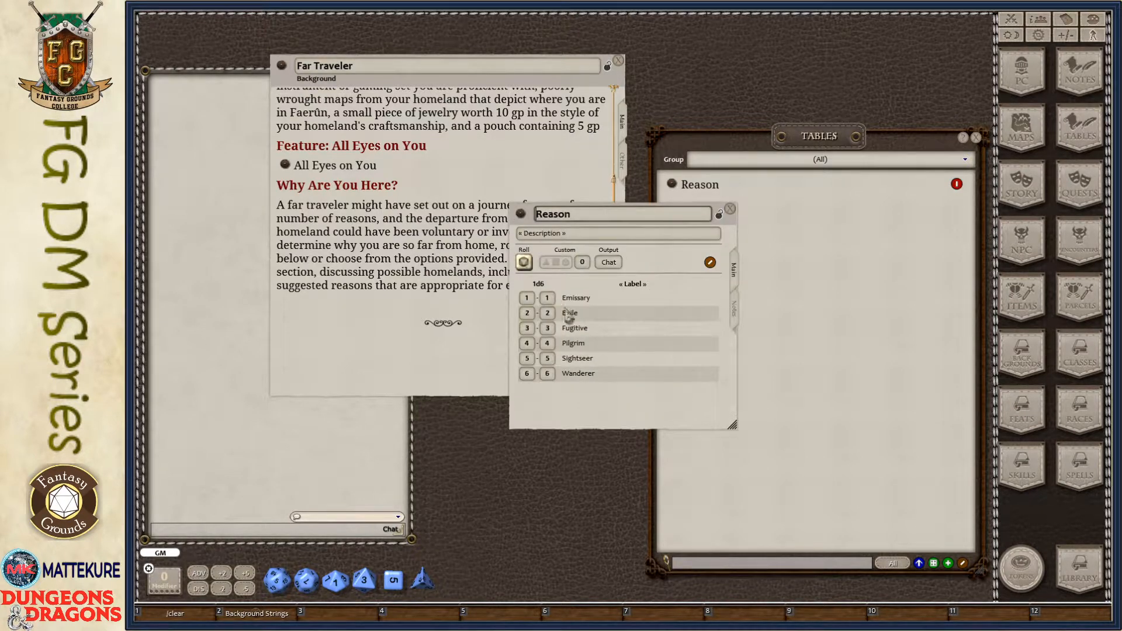
- Lock the Reason table, link it below the "Why Are You Here?" paragraph, and close the table
{"action": "left_click", "coordinate": [719, 215]}
{"action": "left_click_drag", "start_coordinate": [522, 218], "coordinate": [304, 315]}
{"action": "left_click", "coordinate": [303, 320]}
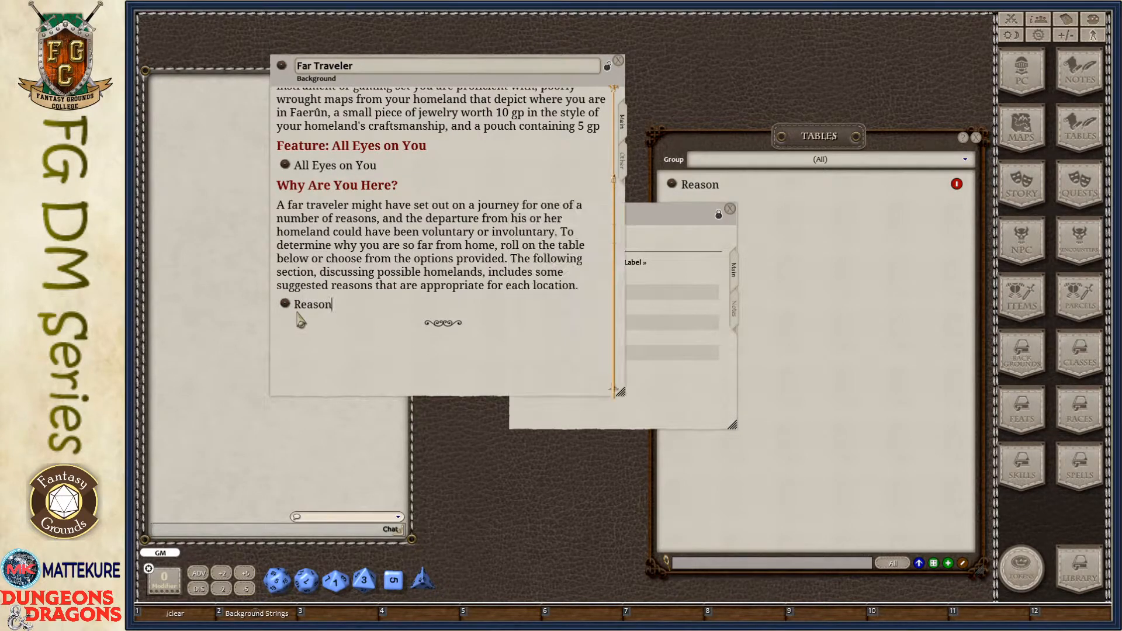
{"action": "left_click", "coordinate": [731, 209]}
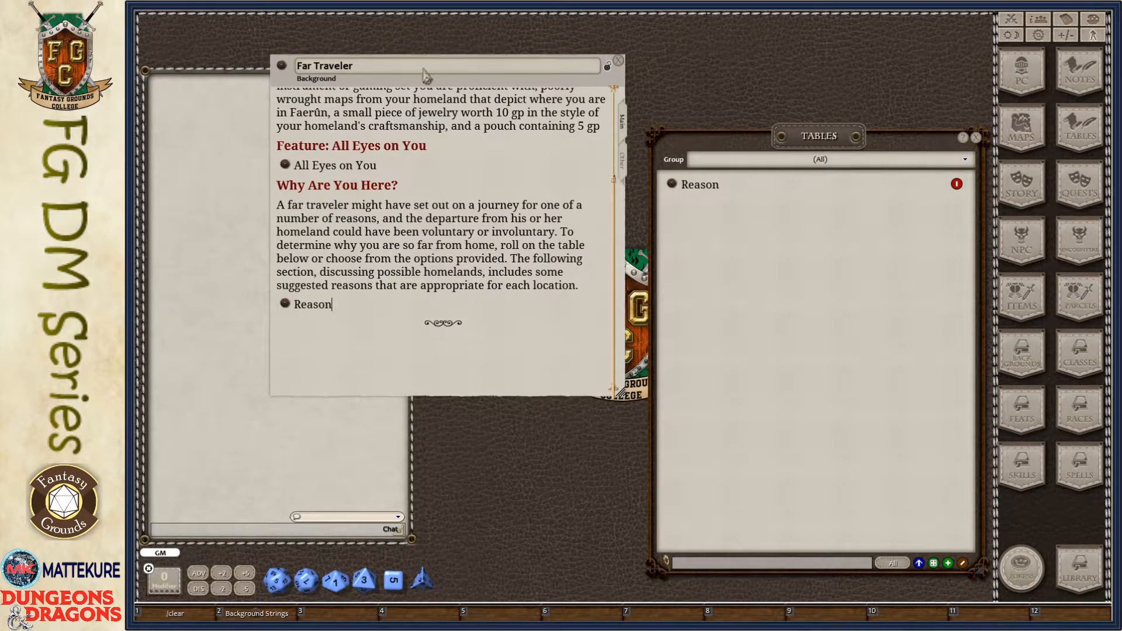
- Test the Reason link in the description by opening the table and rolling on it once
{"action": "left_click", "coordinate": [286, 305]}
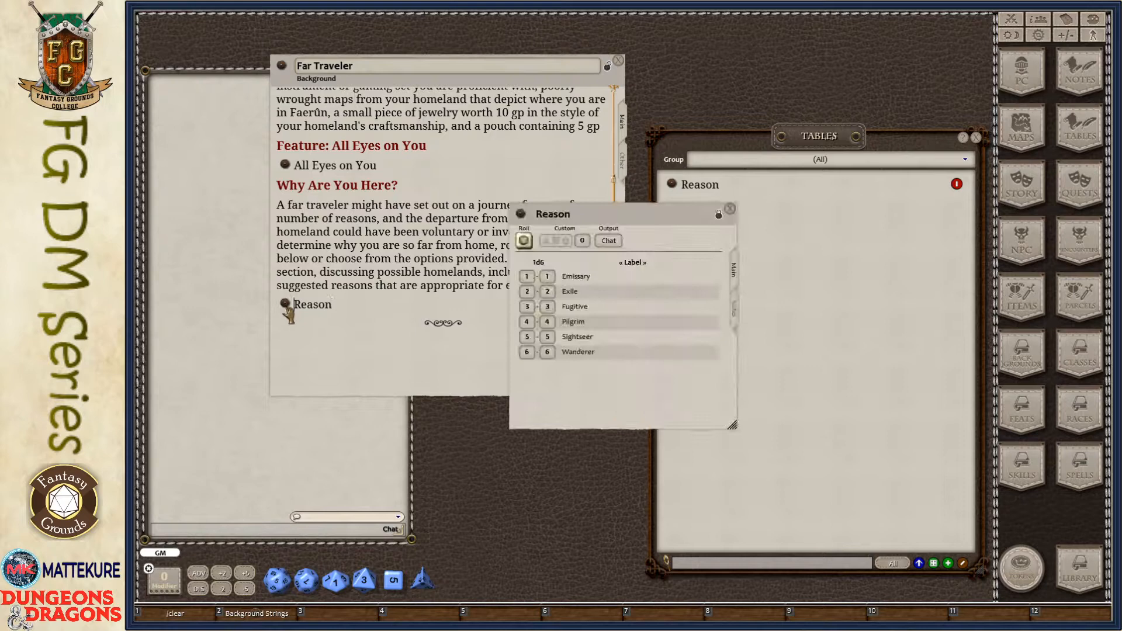
{"action": "left_click", "coordinate": [524, 240]}
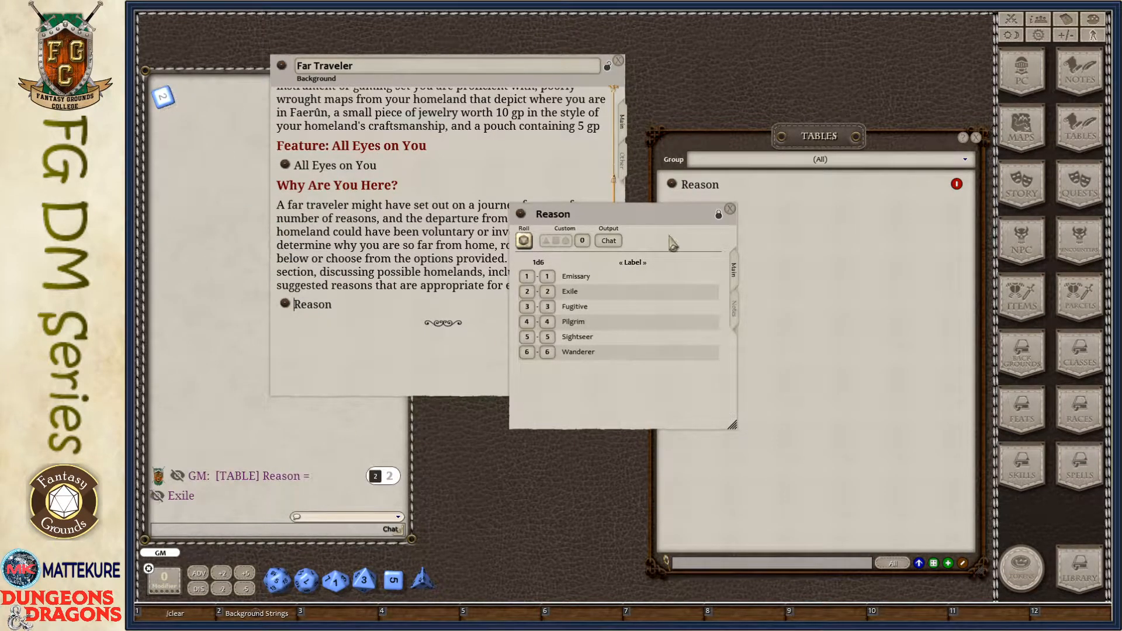
{"action": "left_click", "coordinate": [730, 209]}
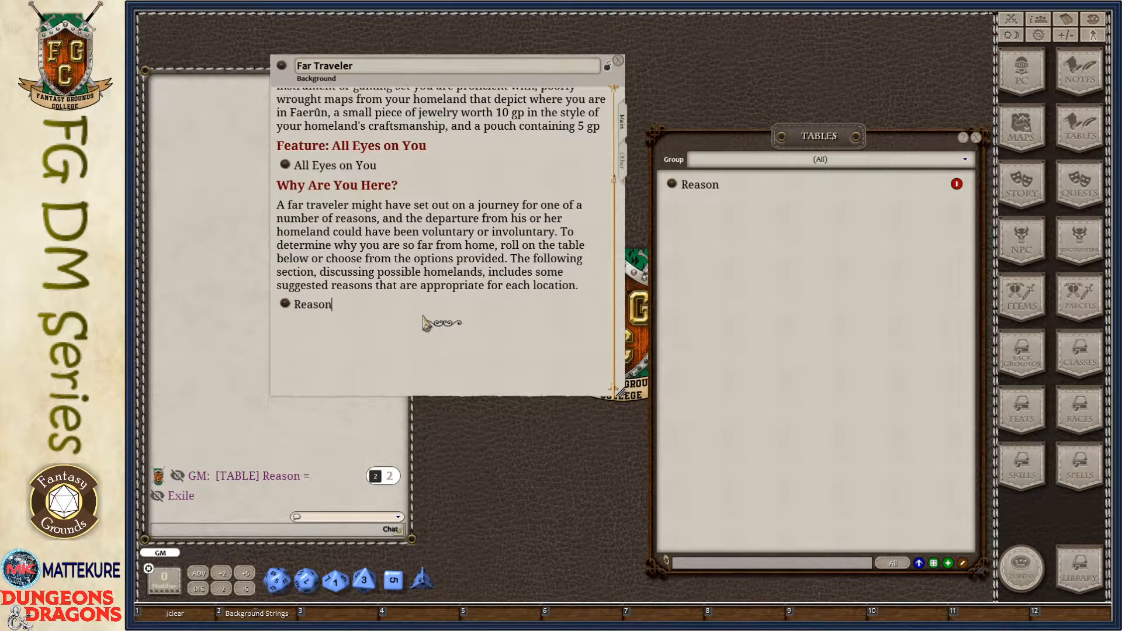
- Add a "Suggested Characteristics" heading below the Reason link, followed by the lines Personality Trait, Ideal, Bond and Flaw
{"action": "key", "text": "Return"}
{"action": "key", "text": "Return"}
{"action": "type", "text": "Suggested Characteristics Personality Trait"}
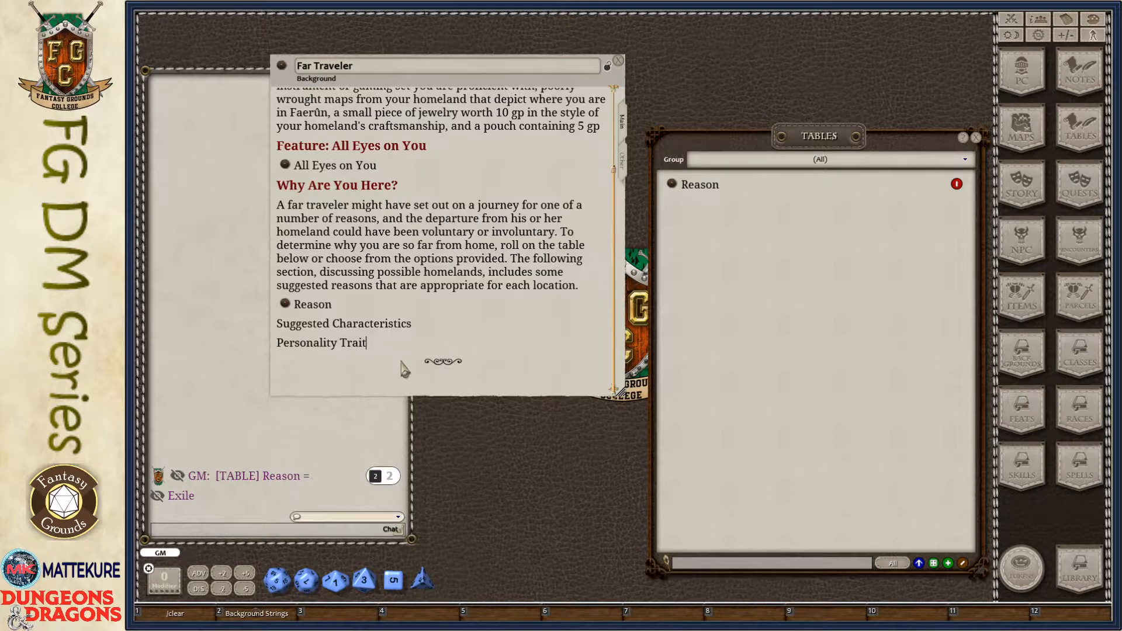
{"action": "key", "text": "Return"}
{"action": "type", "text": "Ideal"}
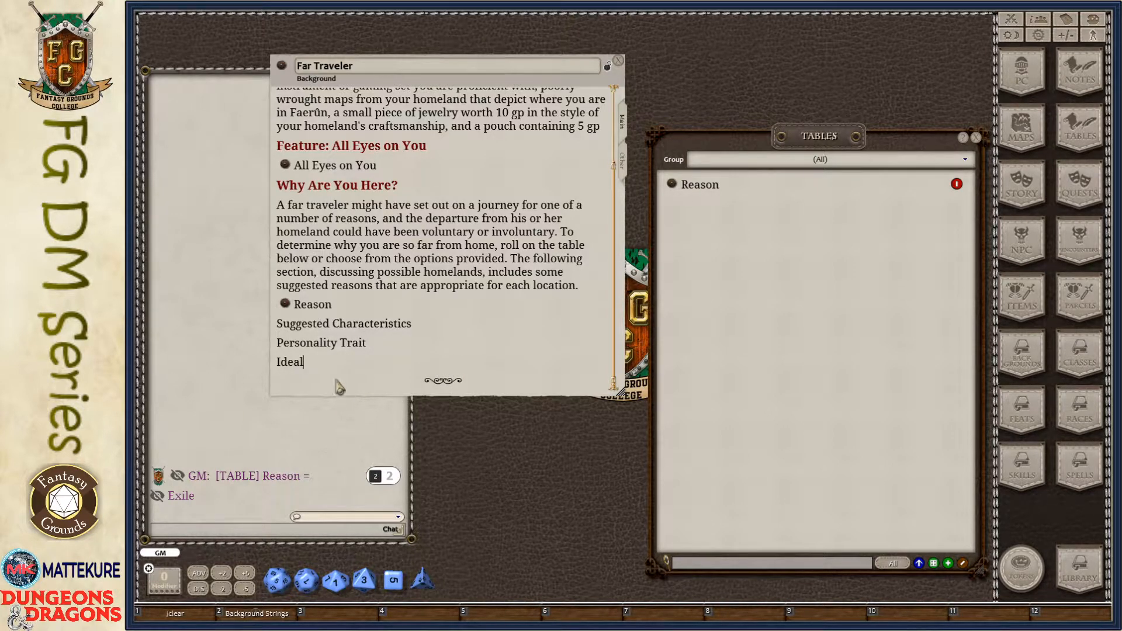
{"action": "key", "text": "Return"}
{"action": "type", "text": "Bond"}
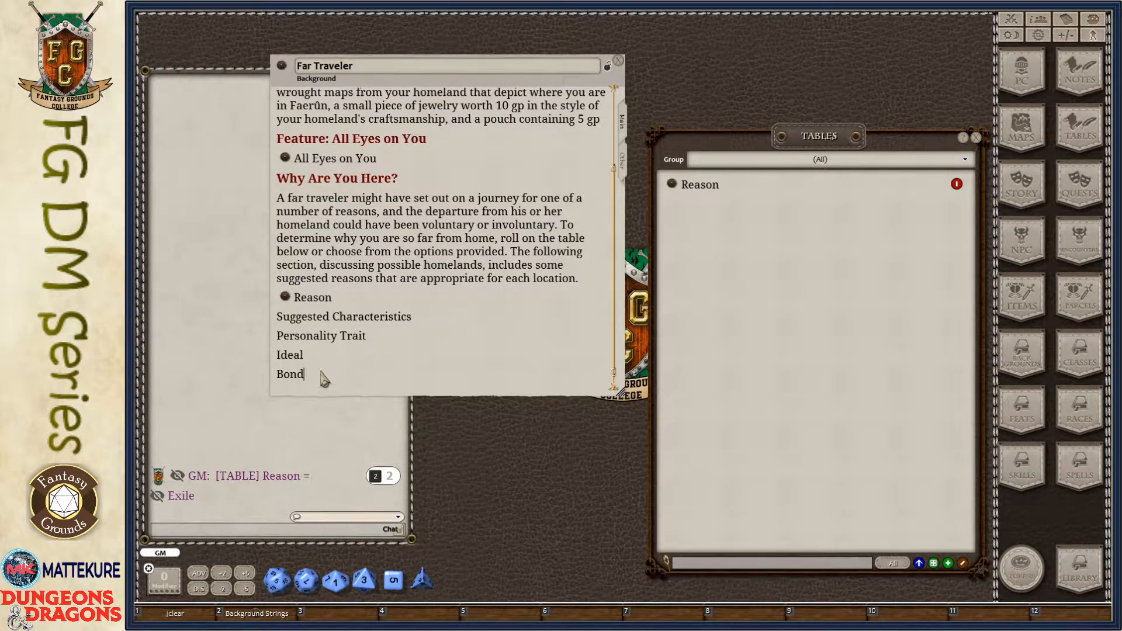
{"action": "key", "text": "Return"}
{"action": "type", "text": "Flaw"}
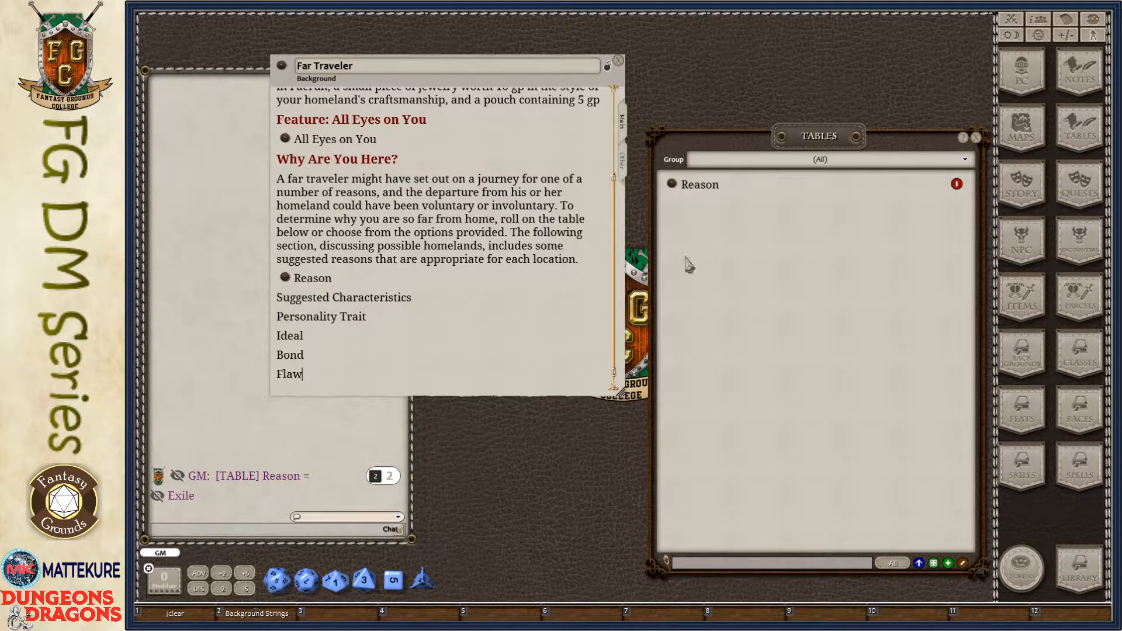
{"action": "key", "text": "ctrl+1"}
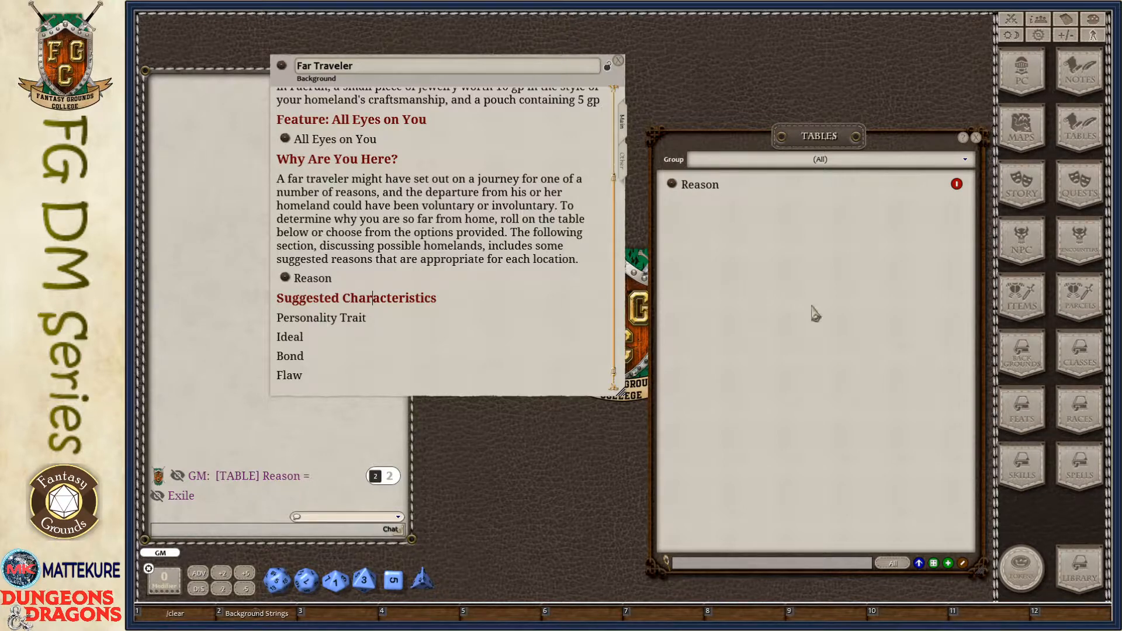
- Try to import the personality trait entries as a table without a title line, and delete that table
{"action": "left_click", "coordinate": [919, 563]}
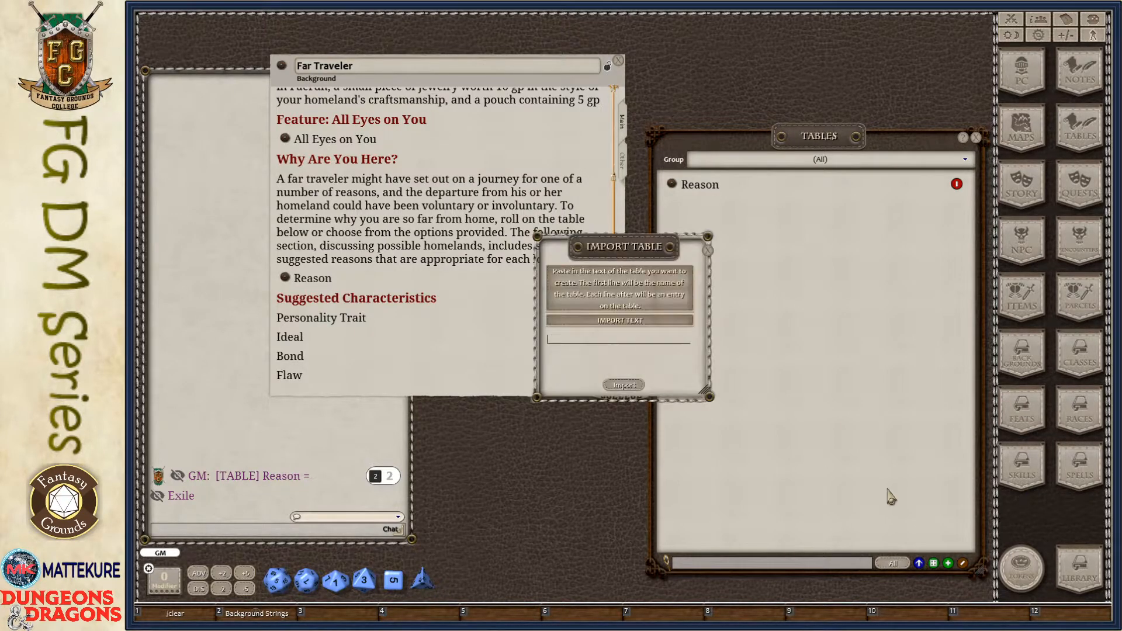
{"action": "left_click", "coordinate": [583, 348]}
{"action": "key", "text": "ctrl+v"}
{"action": "left_click", "coordinate": [625, 385]}
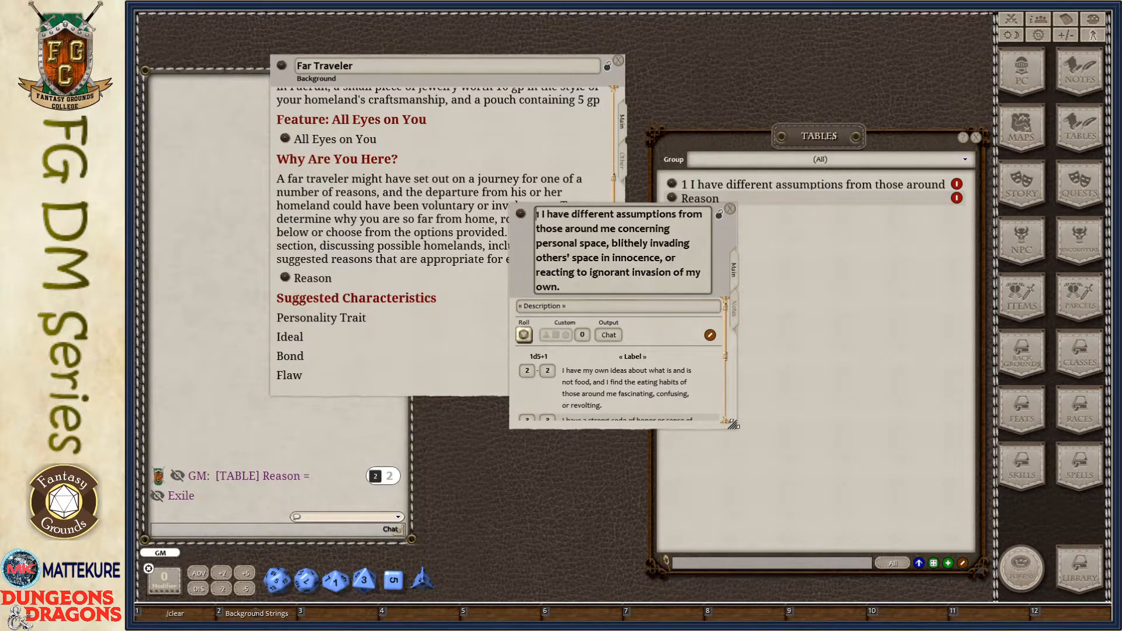
{"action": "left_click_drag", "start_coordinate": [731, 422], "coordinate": [962, 510]}
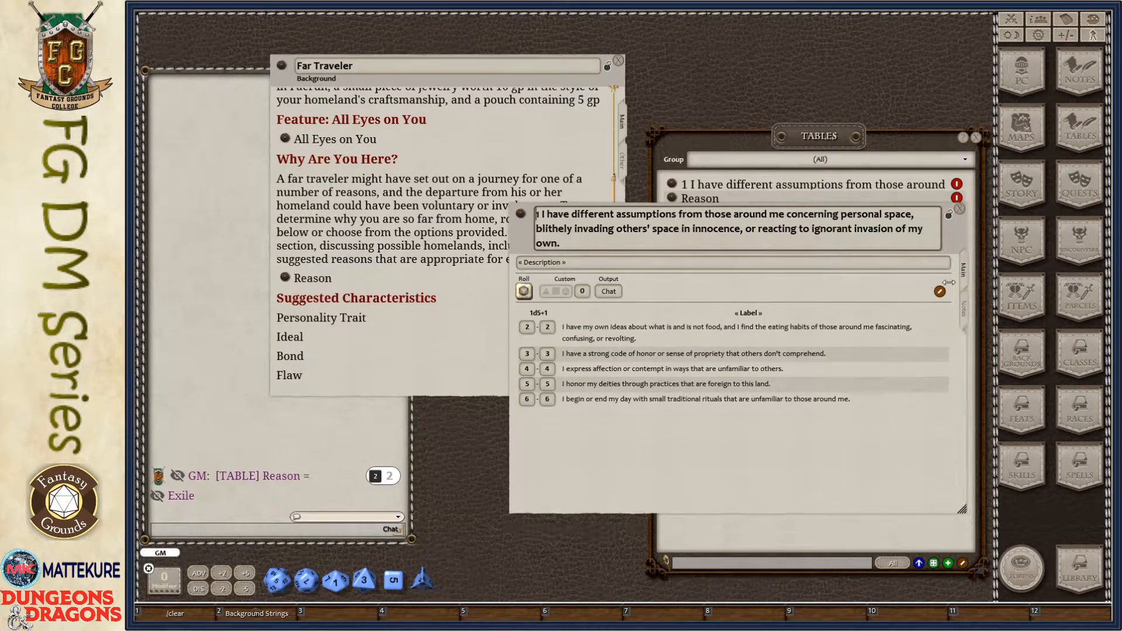
{"action": "left_click", "coordinate": [960, 210]}
{"action": "left_click", "coordinate": [957, 184]}
{"action": "left_click", "coordinate": [957, 185]}
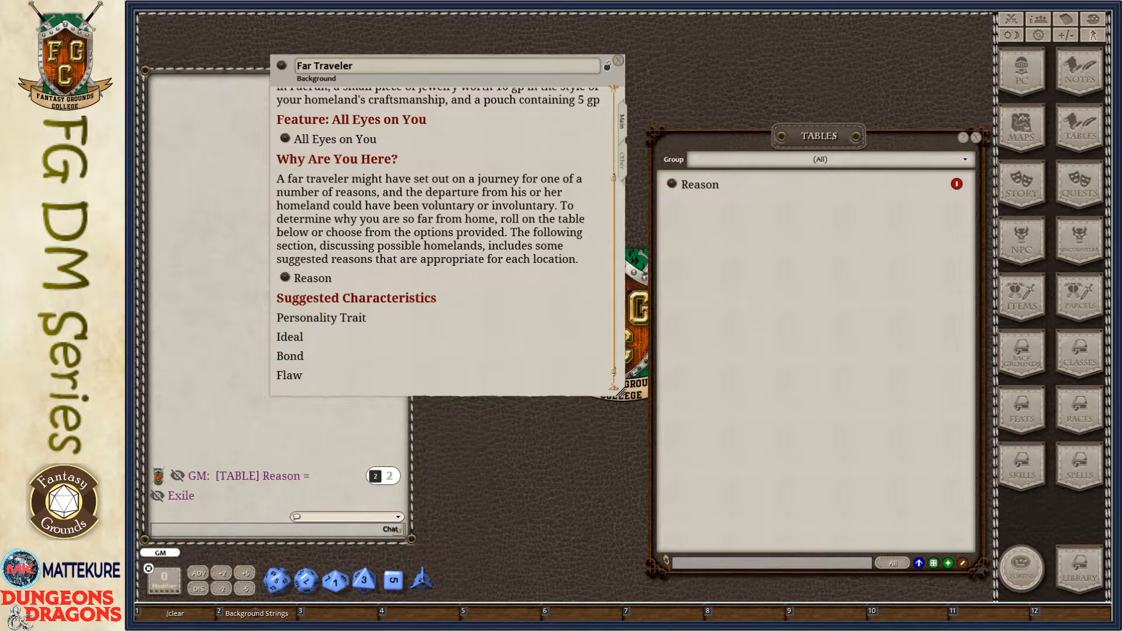
- Import the Personality Trait table with its title line and link it at the Personality Trait line under Suggested Characteristics
{"action": "left_click", "coordinate": [919, 563]}
{"action": "left_click", "coordinate": [629, 354]}
{"action": "key", "text": "ctrl+v"}
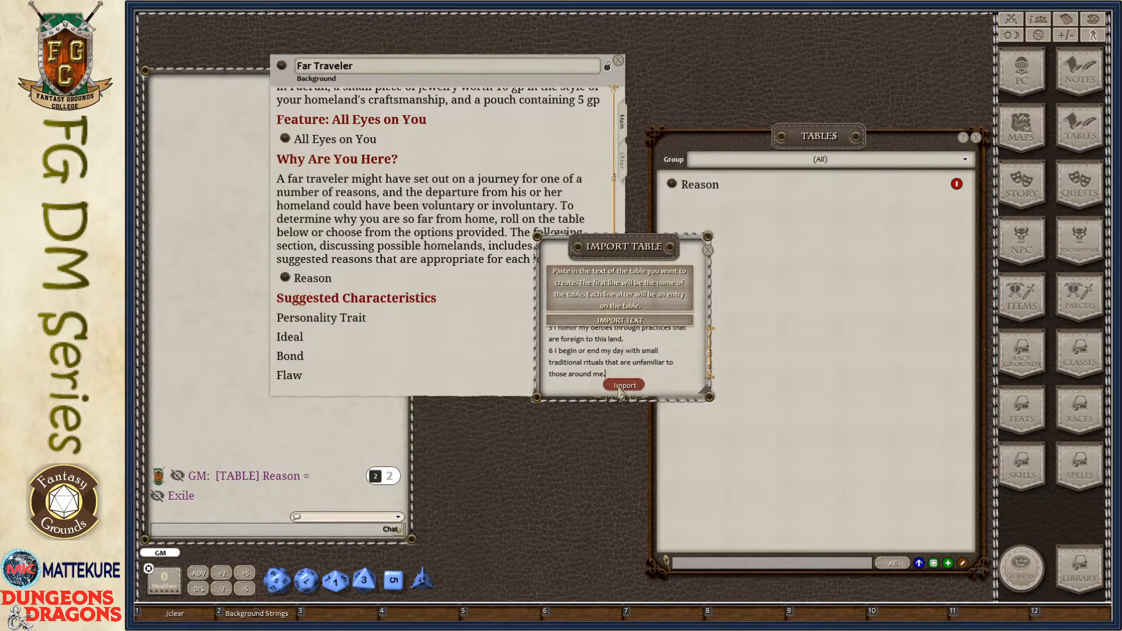
{"action": "left_click", "coordinate": [621, 387]}
{"action": "left_click_drag", "start_coordinate": [727, 434], "coordinate": [985, 442]}
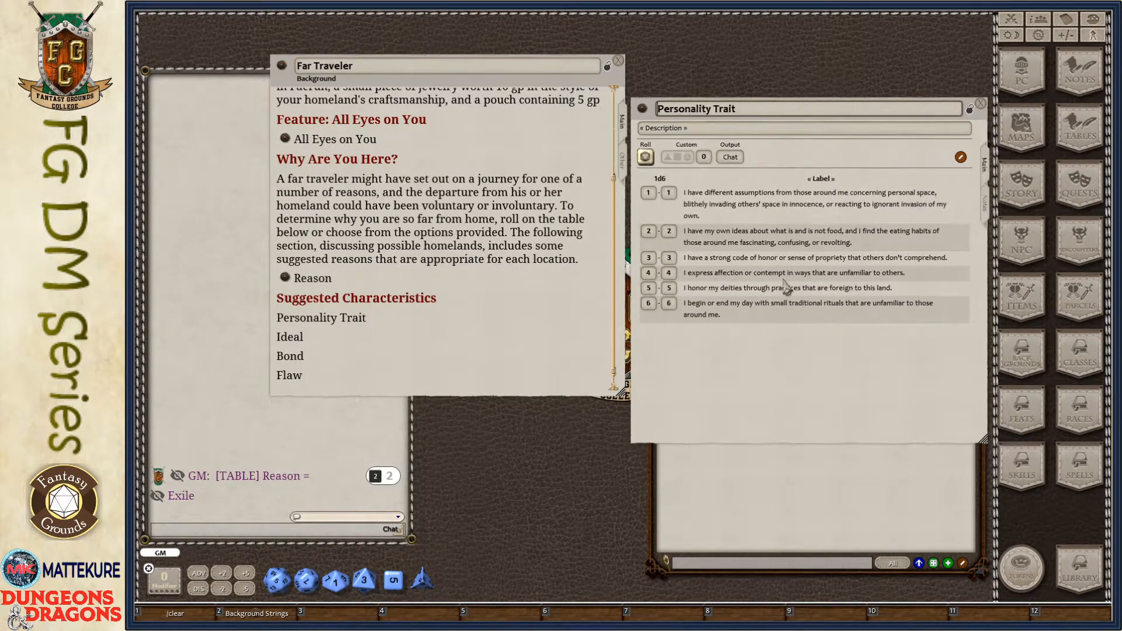
{"action": "left_click_drag", "start_coordinate": [642, 110], "coordinate": [351, 321]}
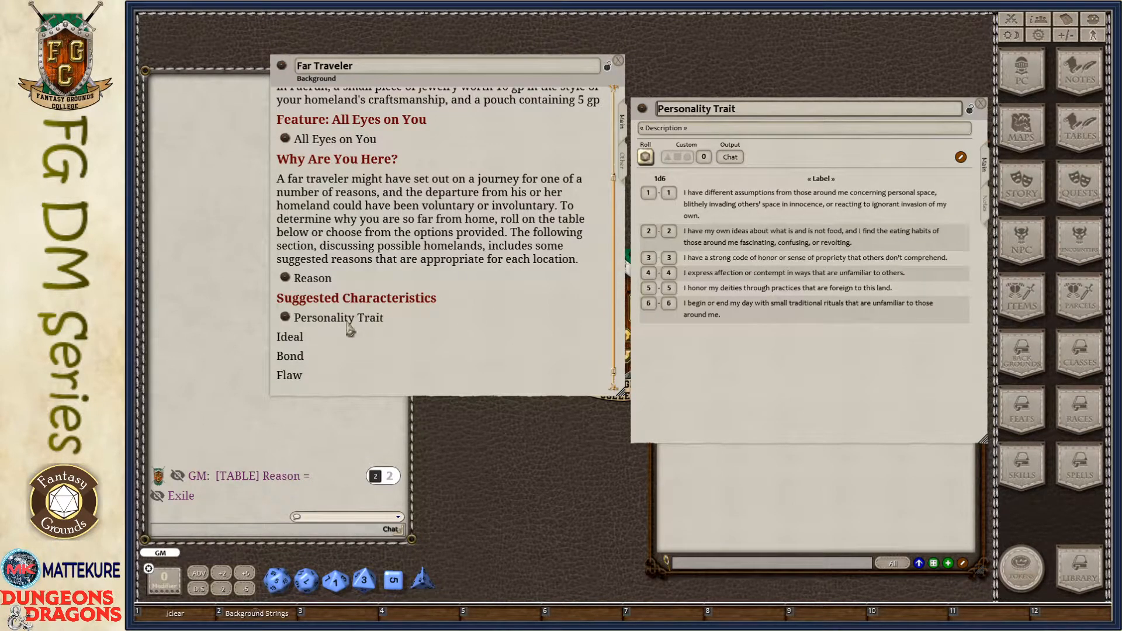
{"action": "left_click", "coordinate": [981, 104]}
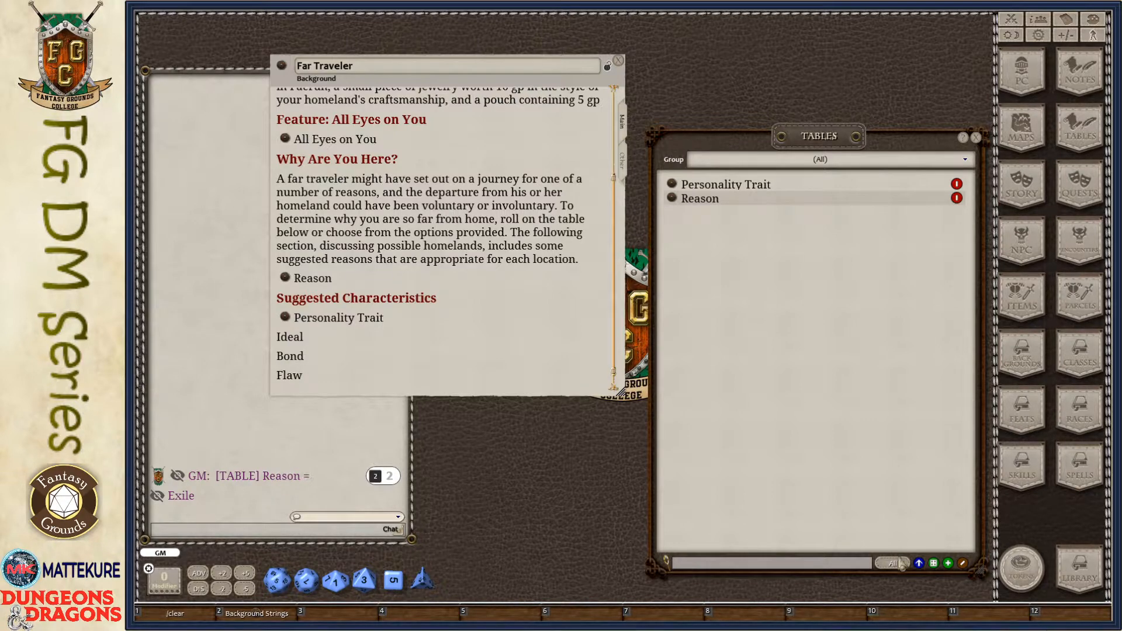
- Import the copied list of ideals as a new table named Ideal
{"action": "left_click", "coordinate": [920, 564]}
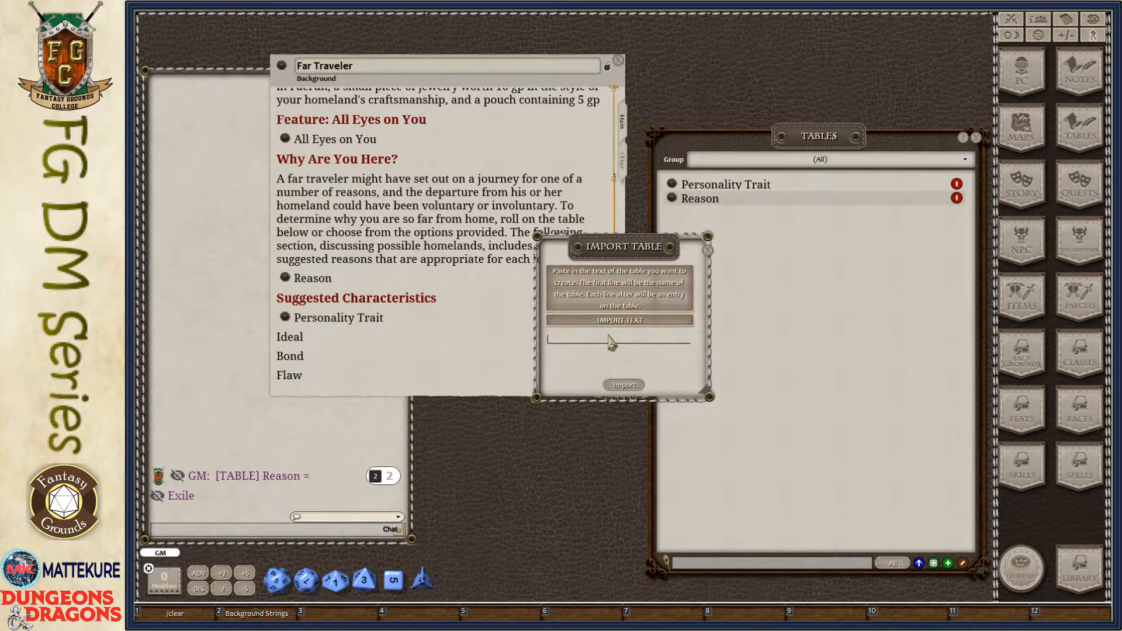
{"action": "key", "text": "ctrl+v"}
{"action": "left_click", "coordinate": [624, 386]}
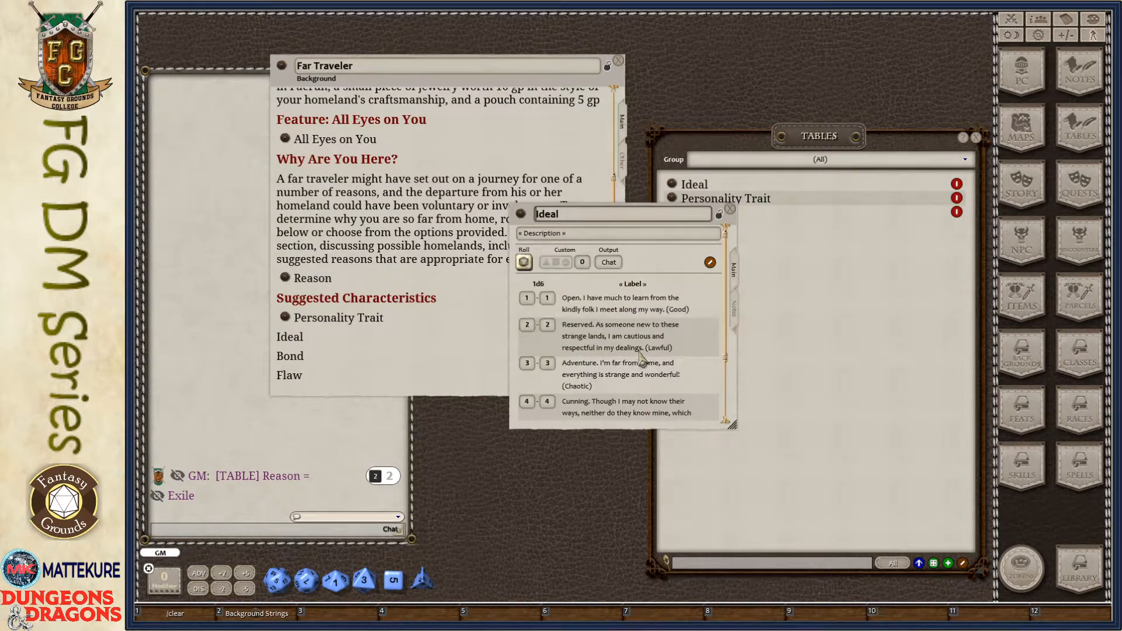
- Link the Ideal table at its line under Suggested Characteristics, and import the copied Bond table and link it at the Bond line
{"action": "left_click_drag", "start_coordinate": [522, 218], "coordinate": [290, 338]}
{"action": "left_click", "coordinate": [730, 210]}
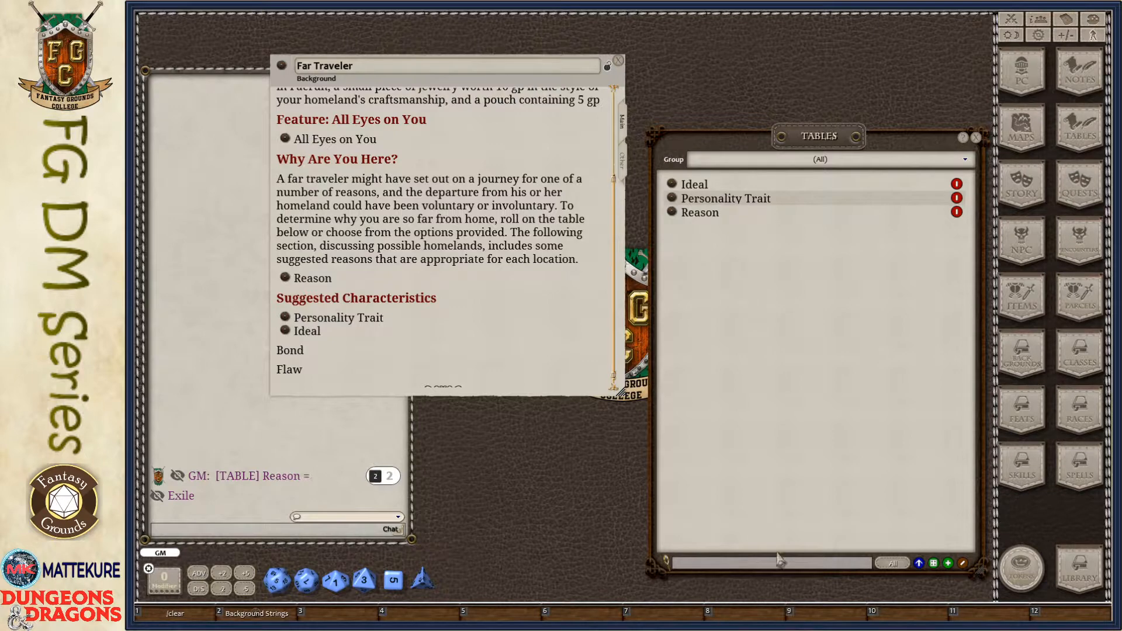
{"action": "left_click", "coordinate": [919, 564]}
{"action": "key", "text": "ctrl+v"}
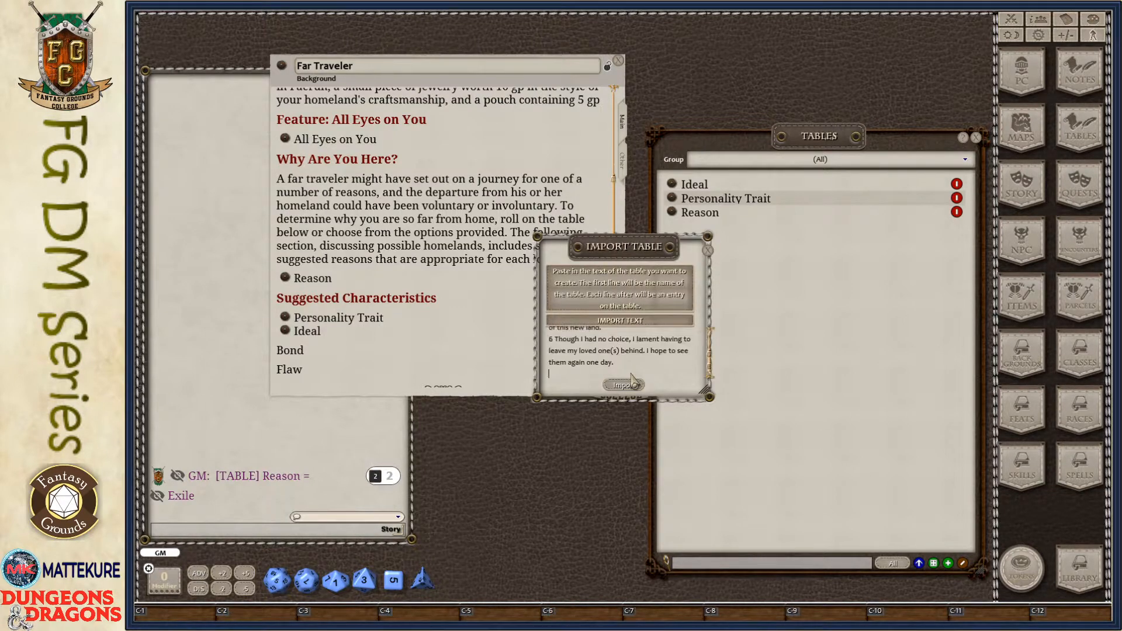
{"action": "left_click", "coordinate": [627, 384]}
{"action": "left_click_drag", "start_coordinate": [521, 214], "coordinate": [289, 351]}
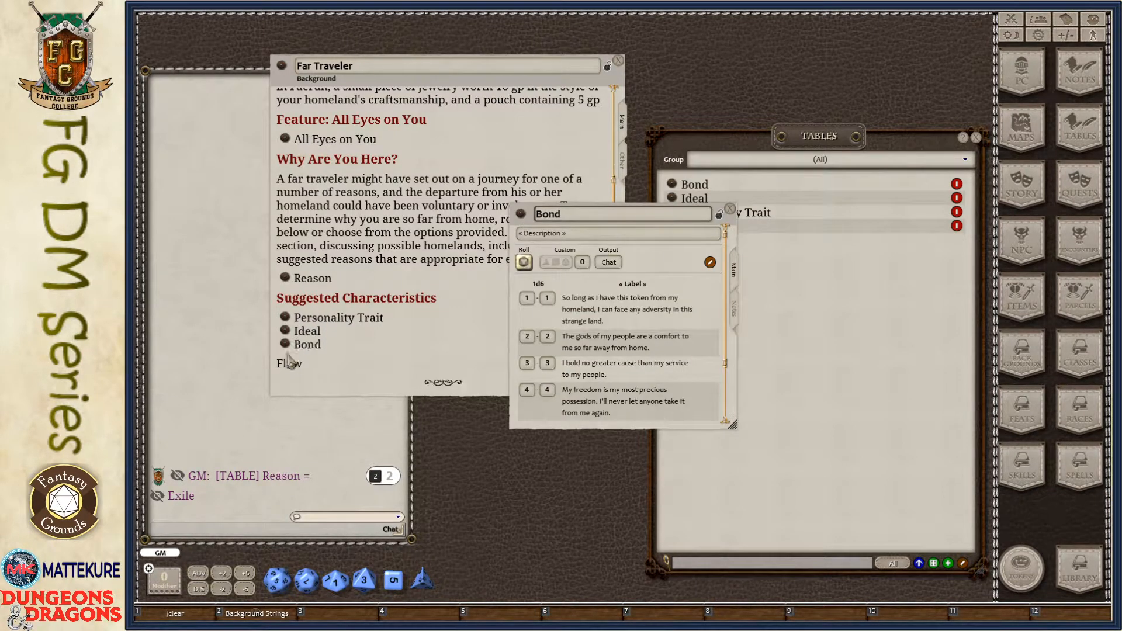
{"action": "left_click", "coordinate": [731, 209]}
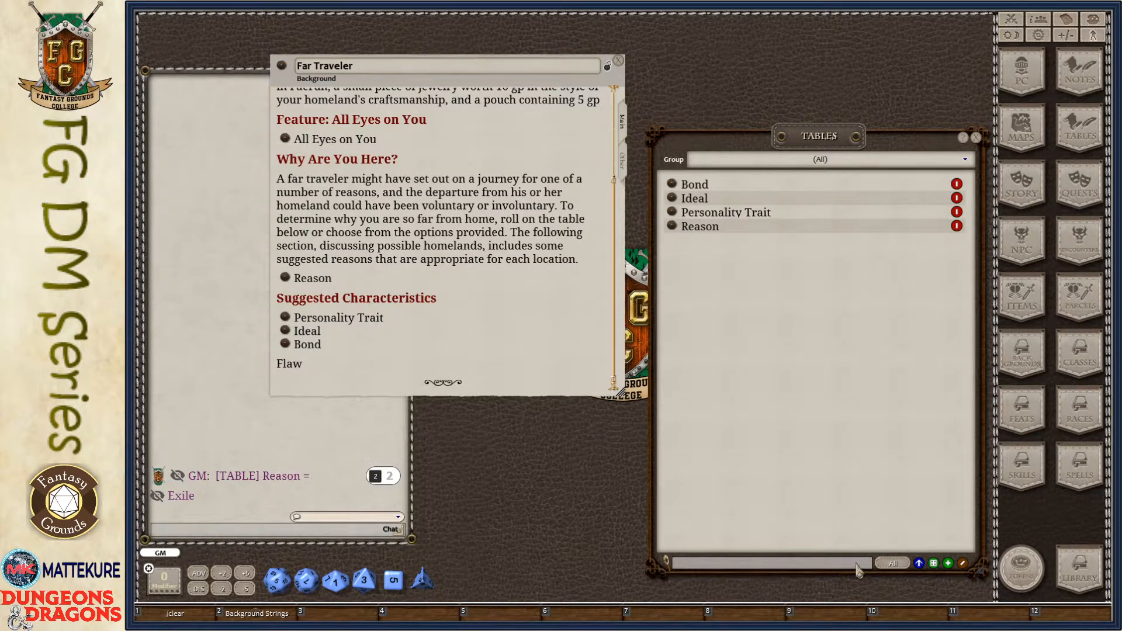
- Import the copied list of flaws as a table named Flaw and link it at the Flaw line under Suggested Characteristics
{"action": "left_click", "coordinate": [920, 565]}
{"action": "key", "text": "ctrl+v"}
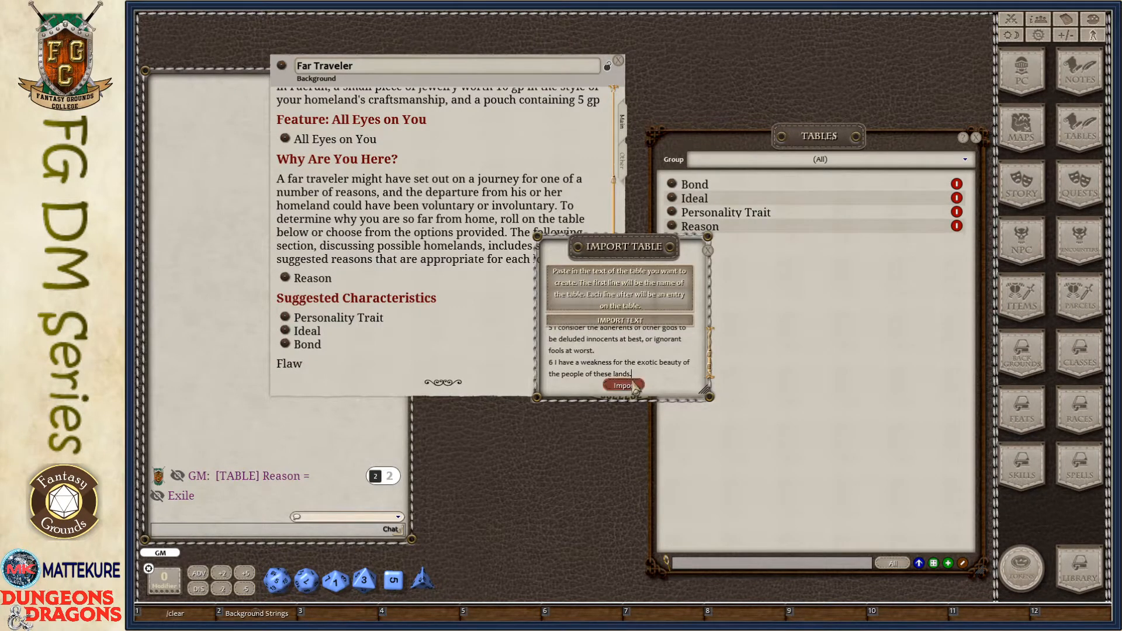
{"action": "left_click", "coordinate": [625, 384]}
{"action": "left_click_drag", "start_coordinate": [521, 214], "coordinate": [285, 363]}
{"action": "scroll", "coordinate": [718, 223], "scroll_direction": "down", "scroll_amount": 1}
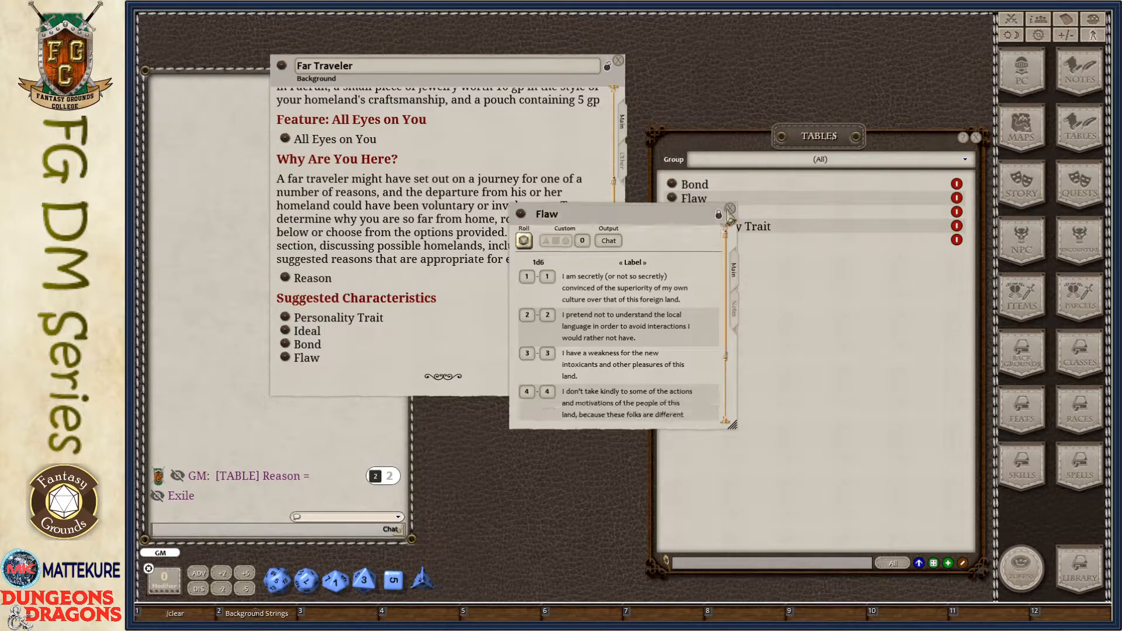
{"action": "left_click", "coordinate": [730, 208]}
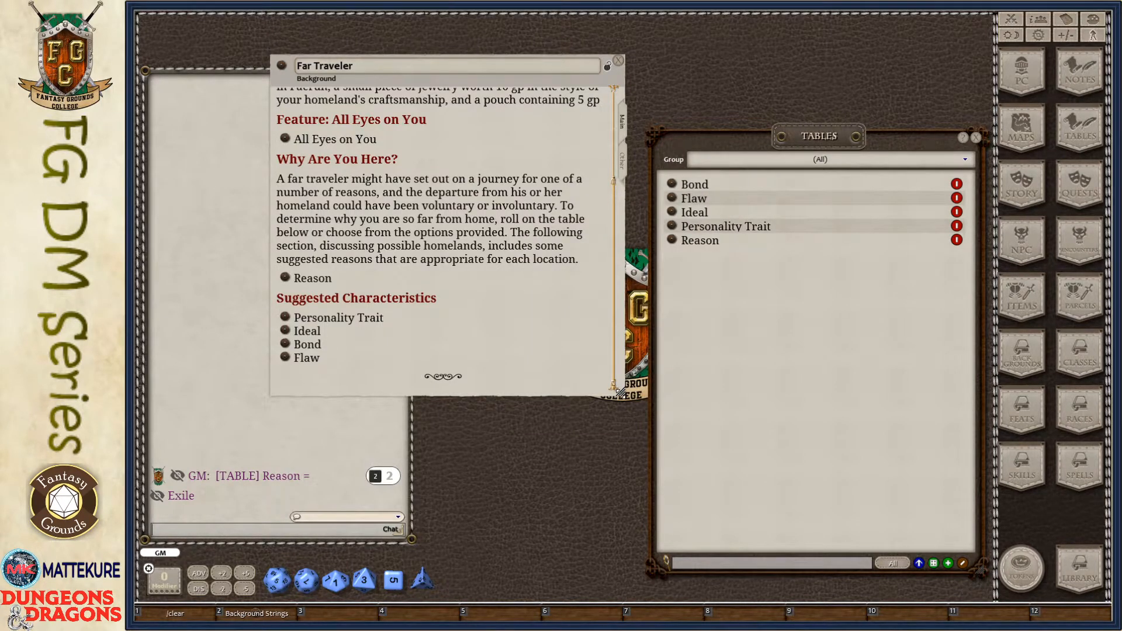
- Enlarge the Far Traveler background window, close the Tables list, and move the background aside to free space for a character sheet
{"action": "left_click_drag", "start_coordinate": [621, 393], "coordinate": [709, 539]}
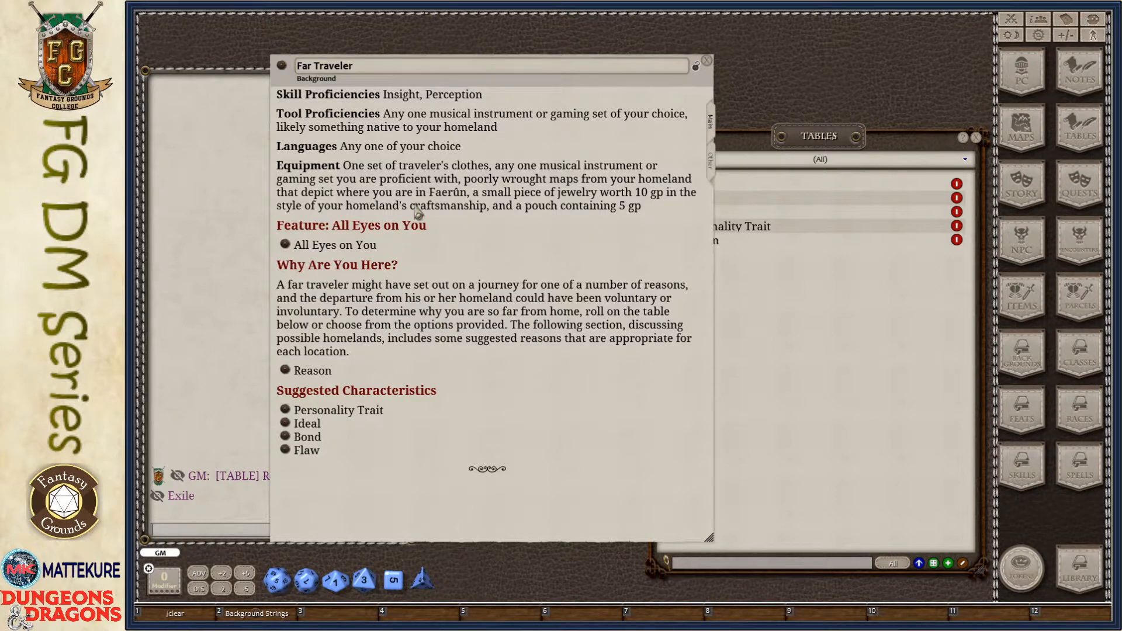
{"action": "left_click", "coordinate": [880, 402]}
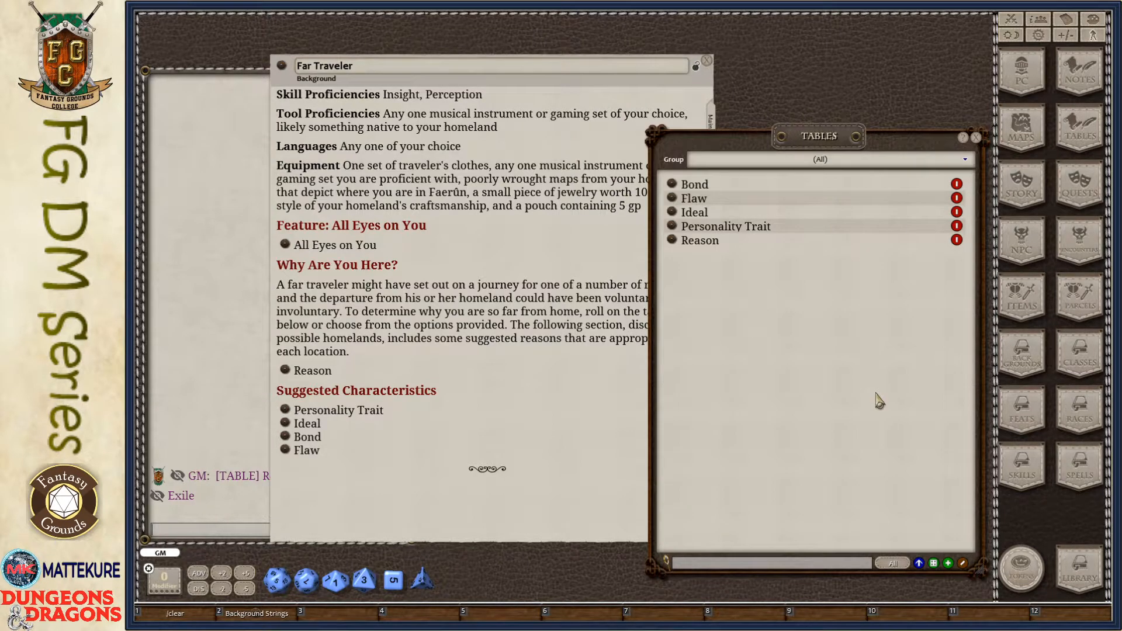
{"action": "left_click", "coordinate": [976, 139]}
{"action": "left_click_drag", "start_coordinate": [588, 137], "coordinate": [842, 166]}
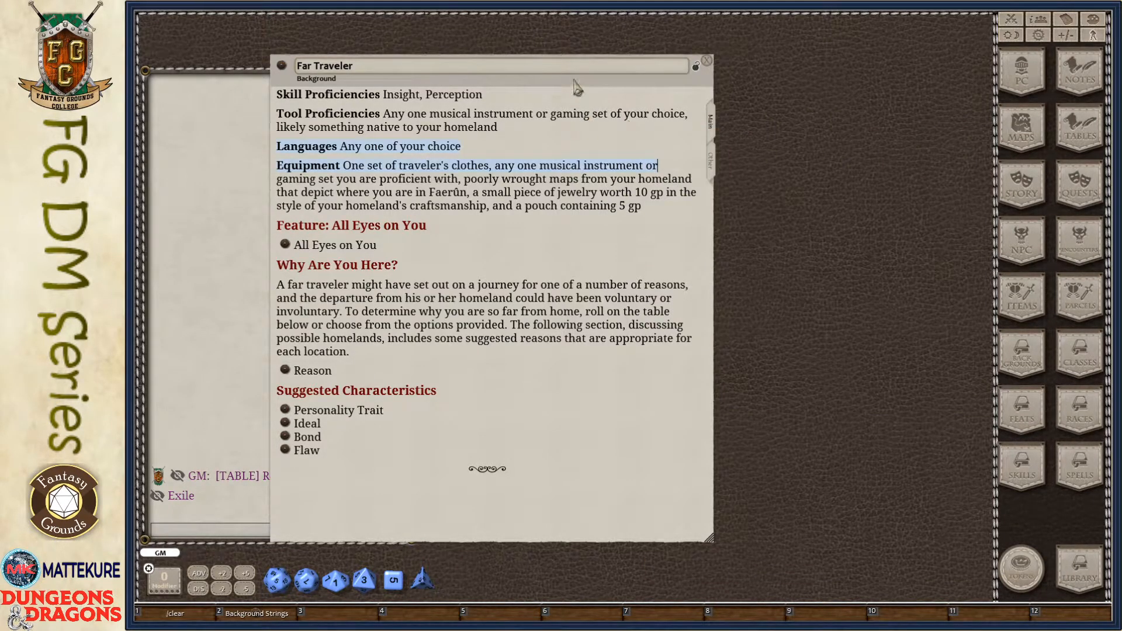
{"action": "left_click_drag", "start_coordinate": [578, 88], "coordinate": [857, 101]}
- Create a new blank character and apply the Far Traveler background to its sheet
{"action": "left_click", "coordinate": [1022, 69]}
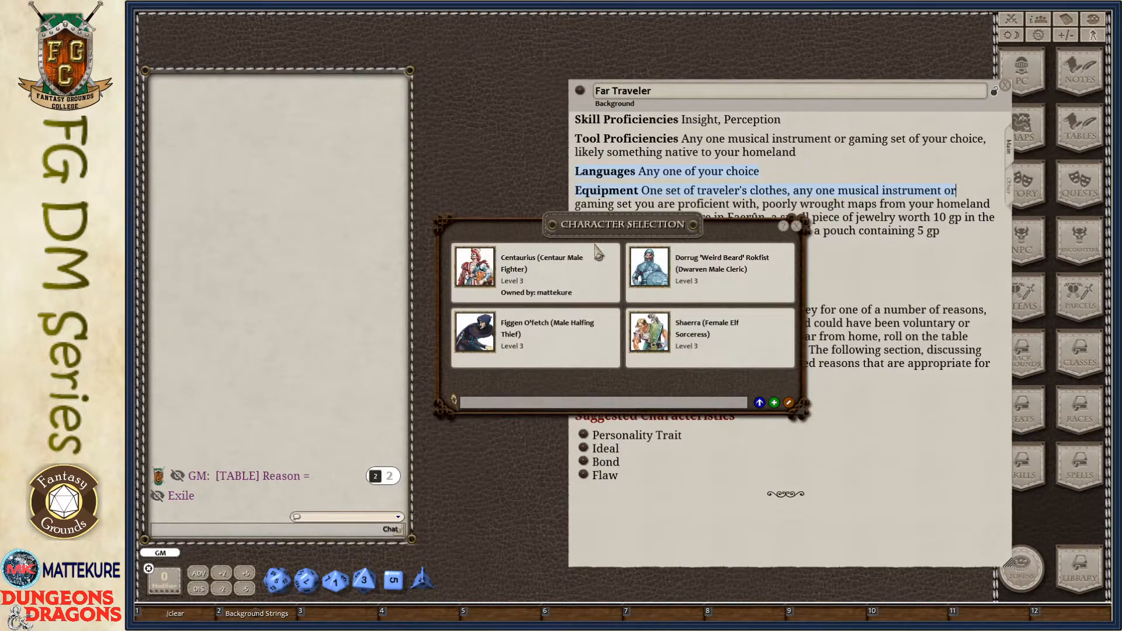
{"action": "left_click_drag", "start_coordinate": [598, 251], "coordinate": [424, 128]}
{"action": "left_click", "coordinate": [600, 281]}
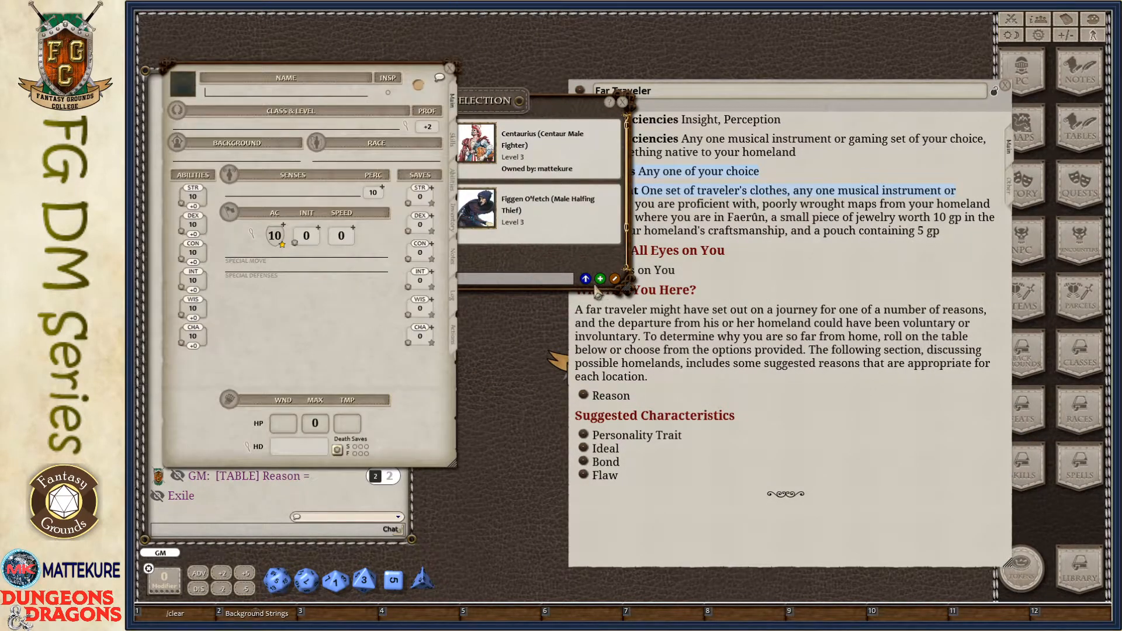
{"action": "left_click_drag", "start_coordinate": [324, 327], "coordinate": [371, 357]}
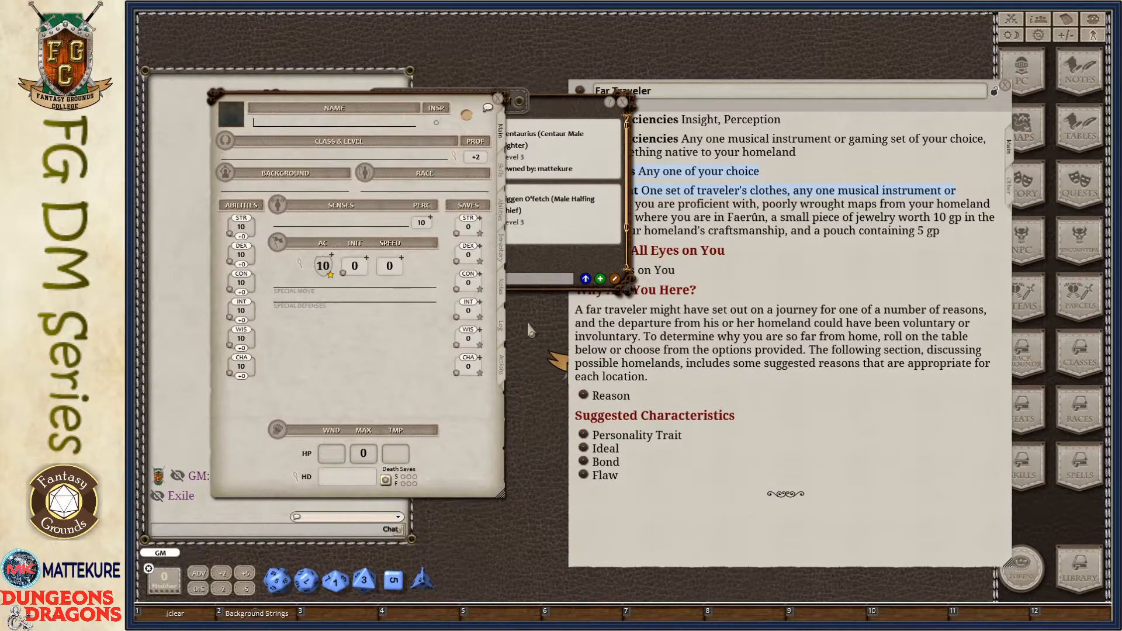
{"action": "left_click", "coordinate": [623, 102]}
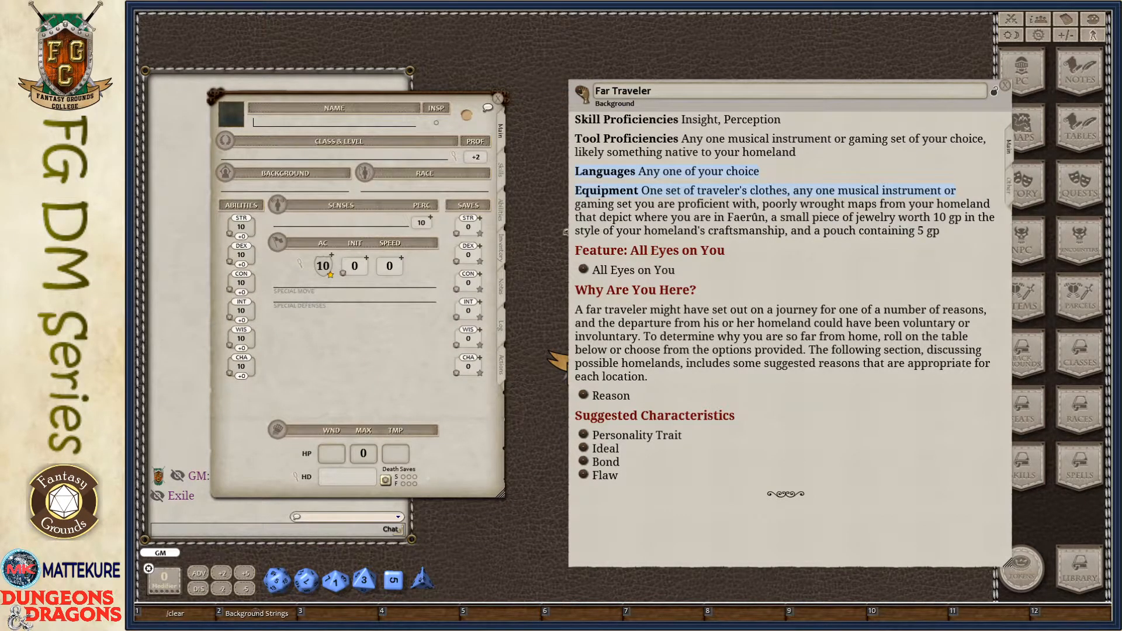
{"action": "left_click_drag", "start_coordinate": [581, 93], "coordinate": [278, 198]}
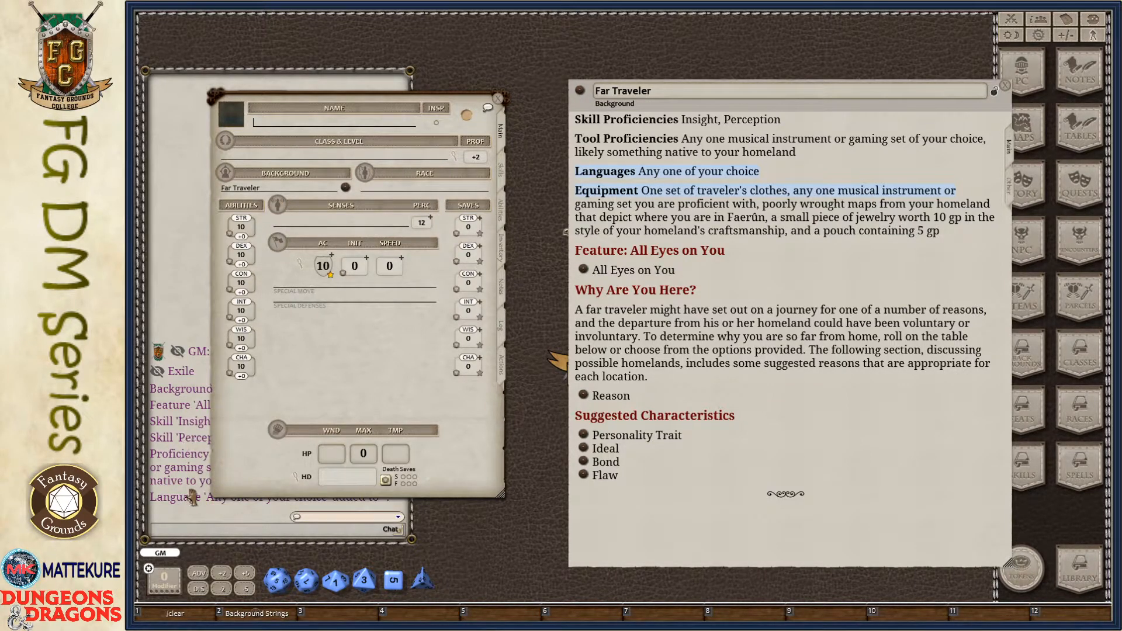
- Compare the character's features, proficiencies, languages, inventory and skills with the Skills, Languages, Tools and Equipment entries of the Far Traveler background
{"action": "left_click", "coordinate": [501, 219]}
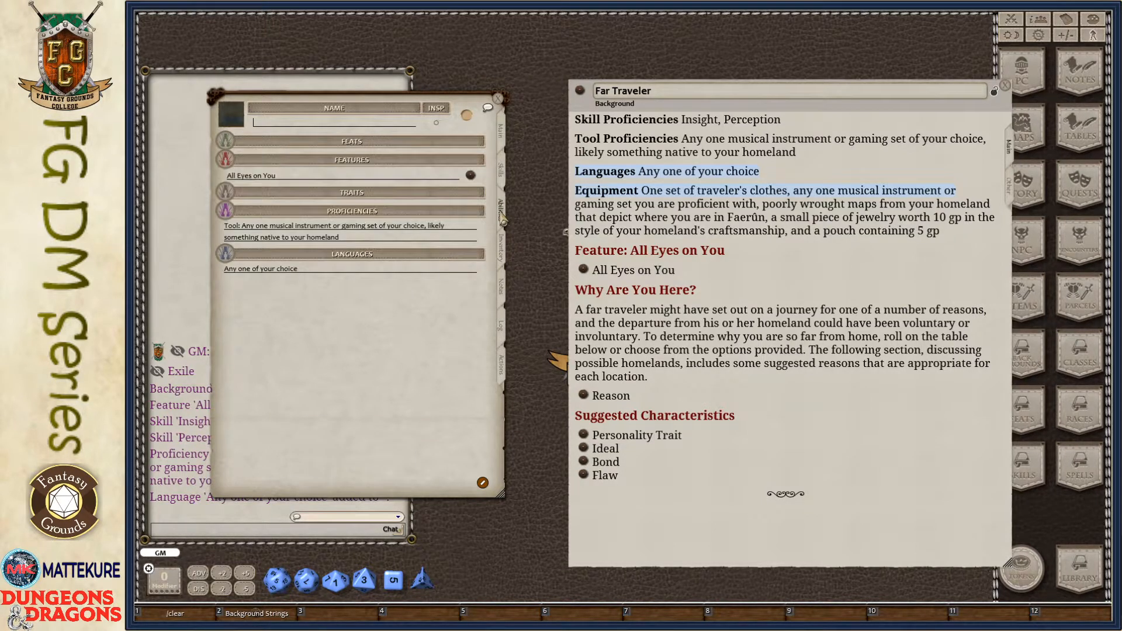
{"action": "left_click_drag", "start_coordinate": [390, 365], "coordinate": [432, 345]}
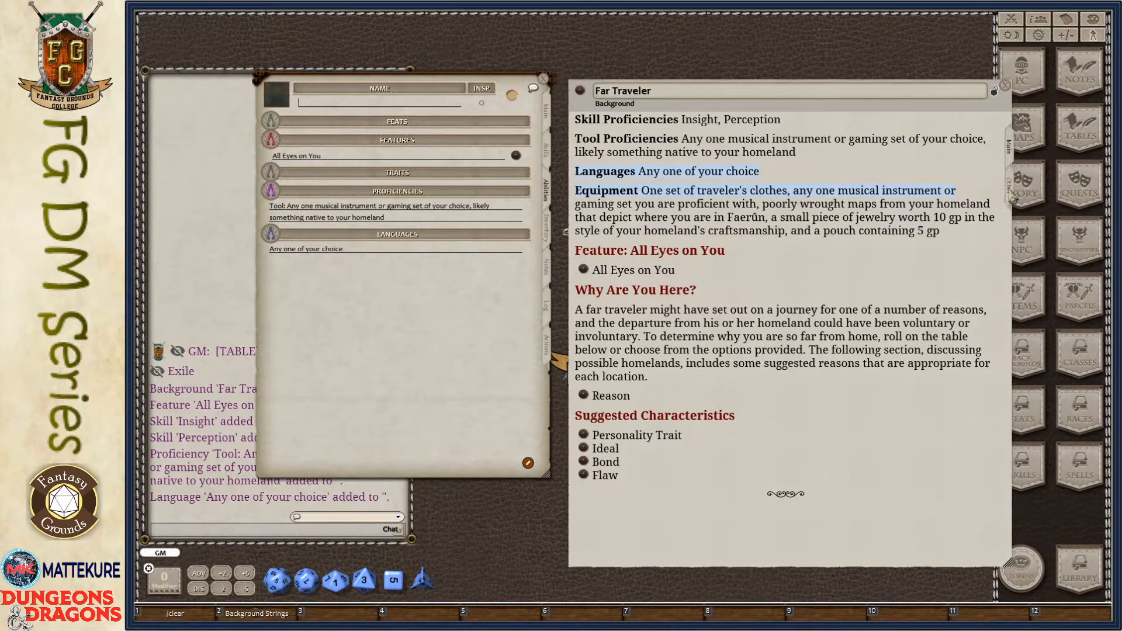
{"action": "left_click", "coordinate": [1010, 187]}
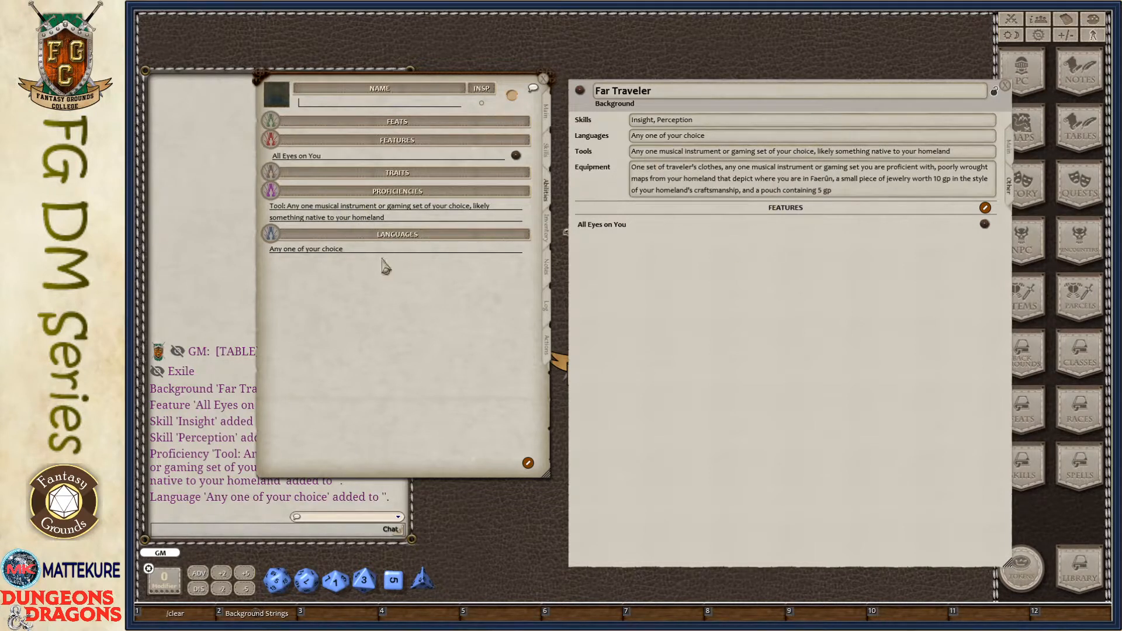
{"action": "left_click", "coordinate": [672, 178]}
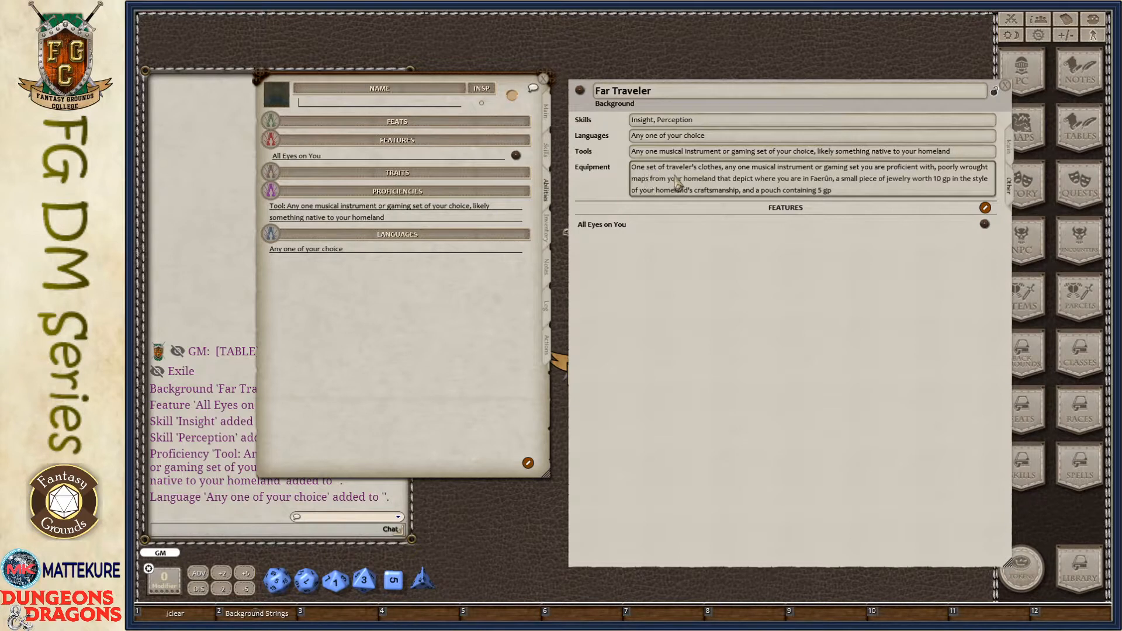
{"action": "left_click", "coordinate": [553, 234]}
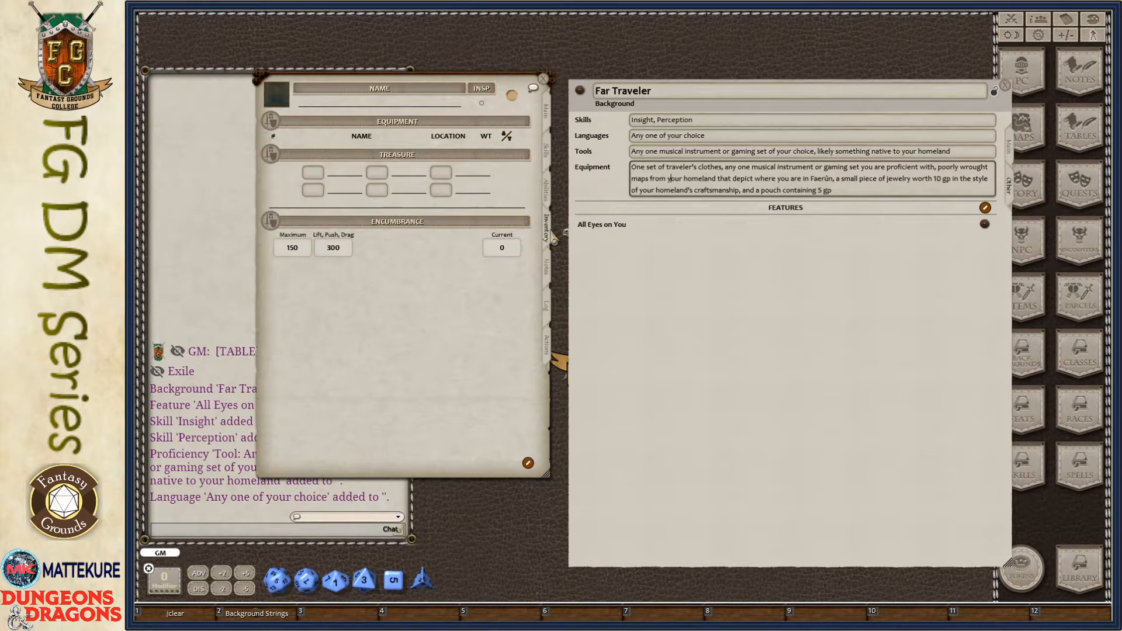
{"action": "left_click", "coordinate": [548, 200]}
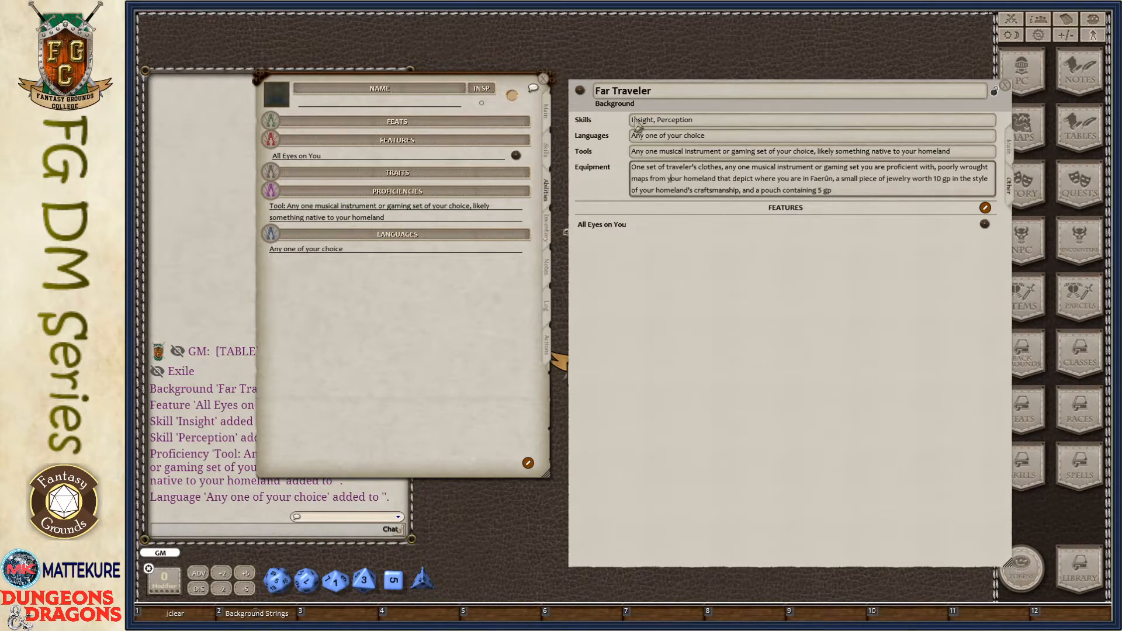
{"action": "left_click", "coordinate": [547, 151]}
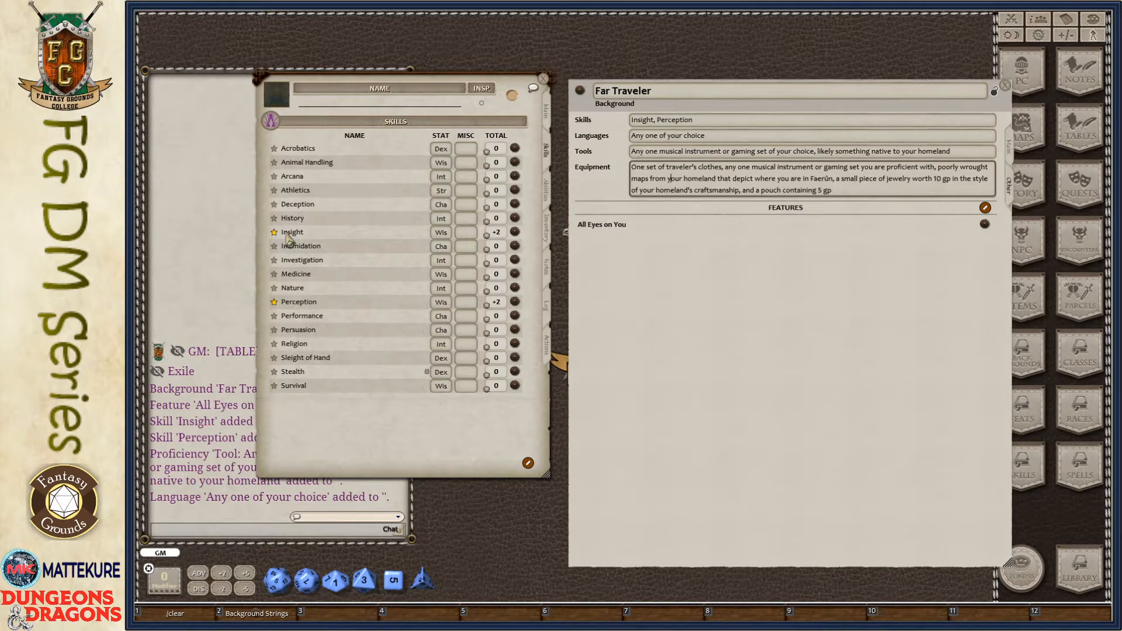
{"action": "left_click", "coordinate": [548, 116]}
- Return the Far Traveler background to its main description, and reposition and slightly shrink its window
{"action": "left_click_drag", "start_coordinate": [783, 370], "coordinate": [703, 341]}
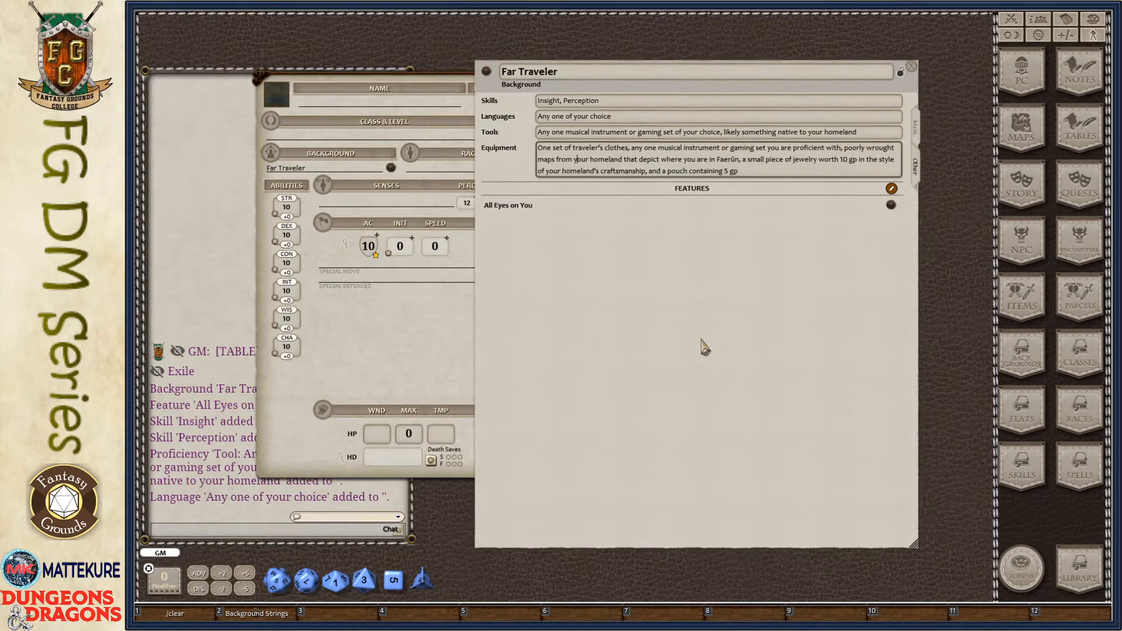
{"action": "left_click", "coordinate": [889, 137]}
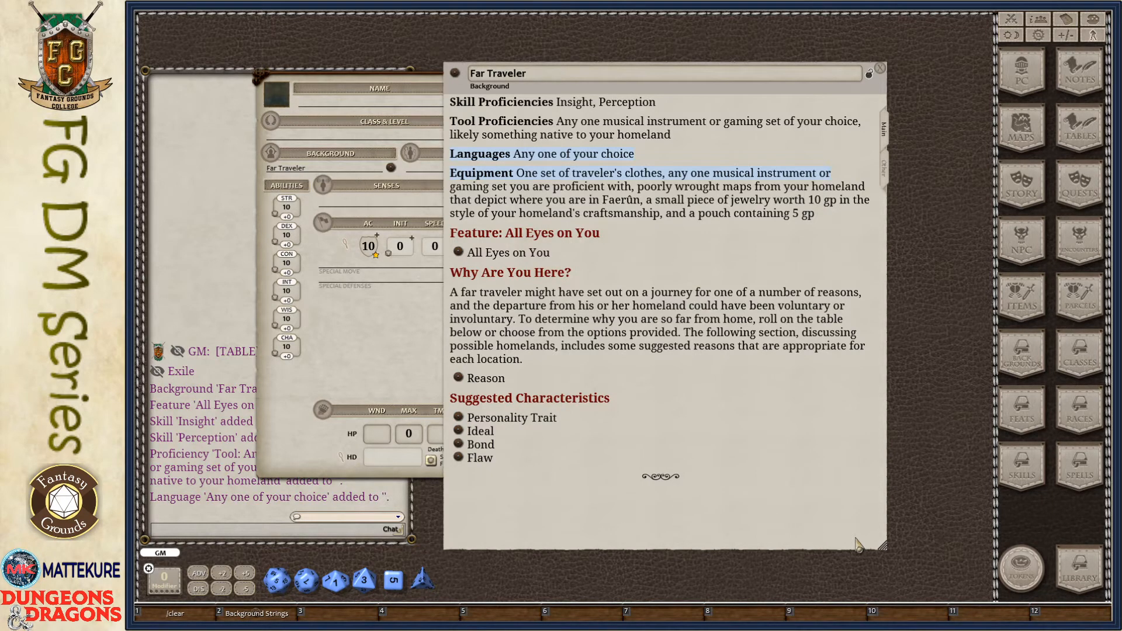
{"action": "left_click_drag", "start_coordinate": [882, 546], "coordinate": [853, 517]}
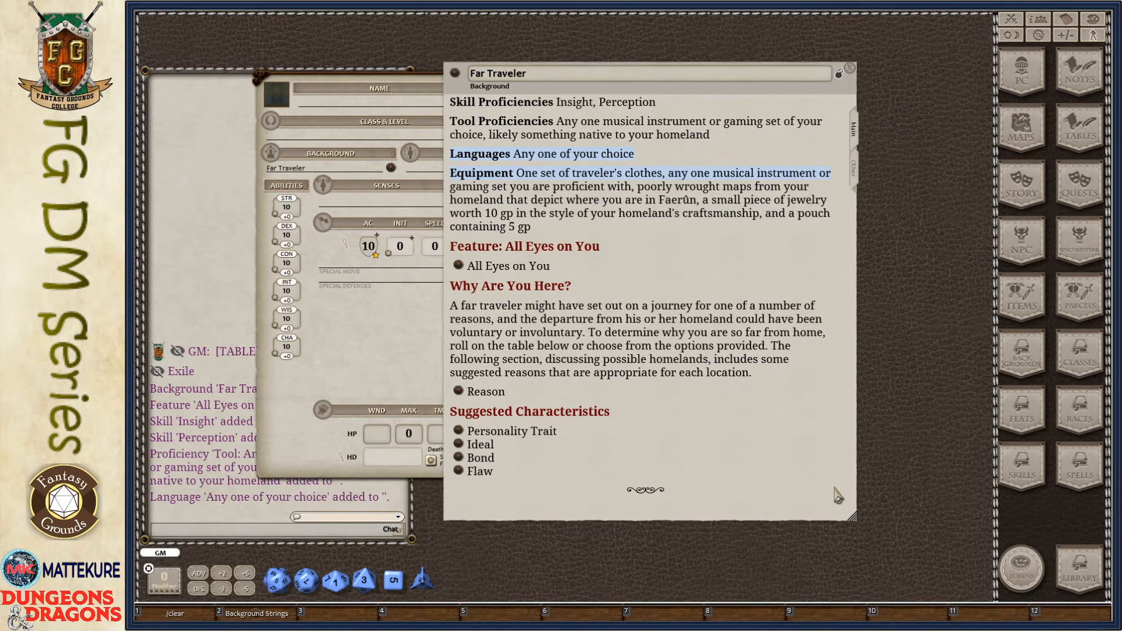